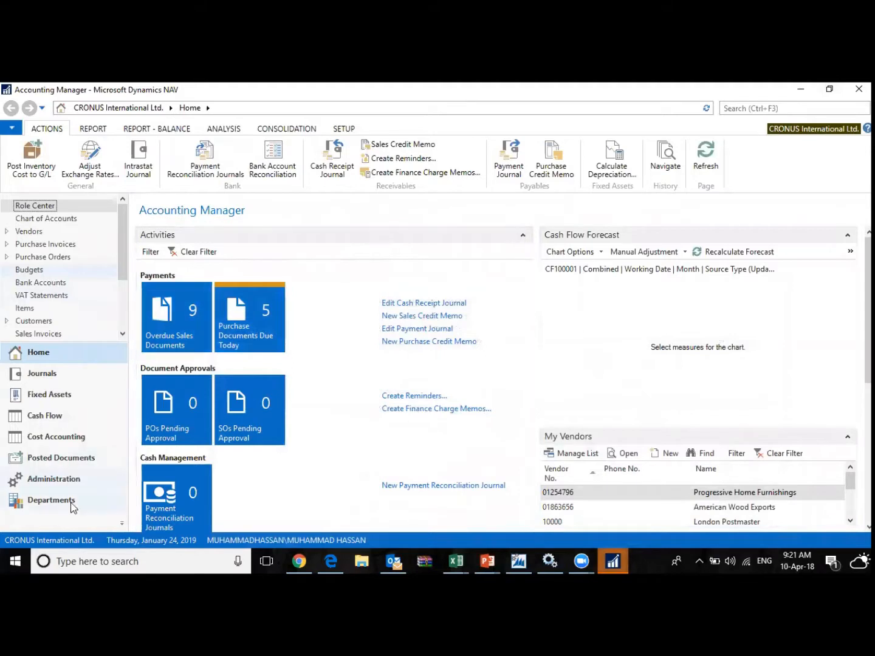
- Open the VAT Business Posting Groups list under Administration, Application Setup, Financial Management, VAT Posting Group
{"action": "left_click", "coordinate": [72, 504]}
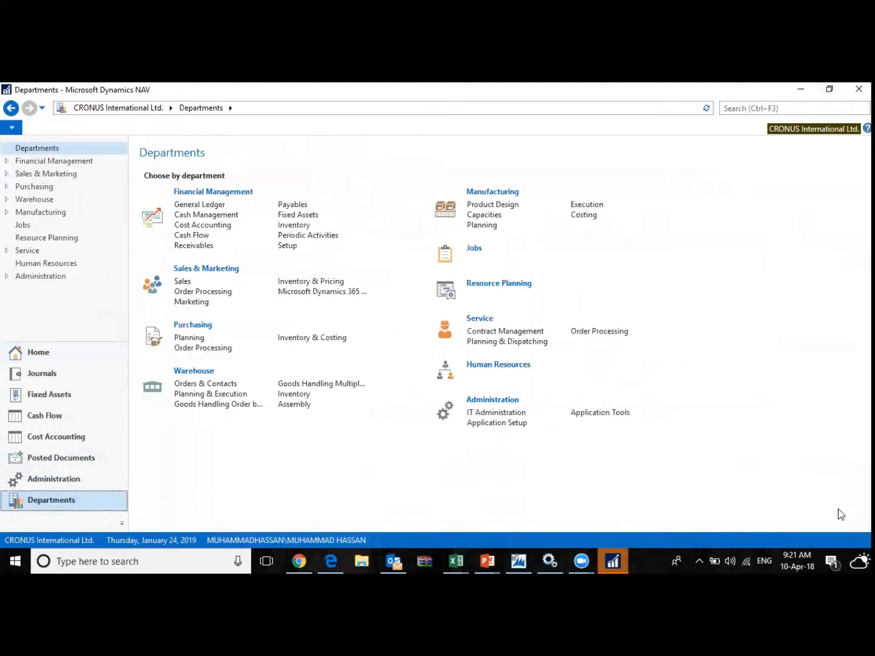
{"action": "left_click", "coordinate": [497, 401]}
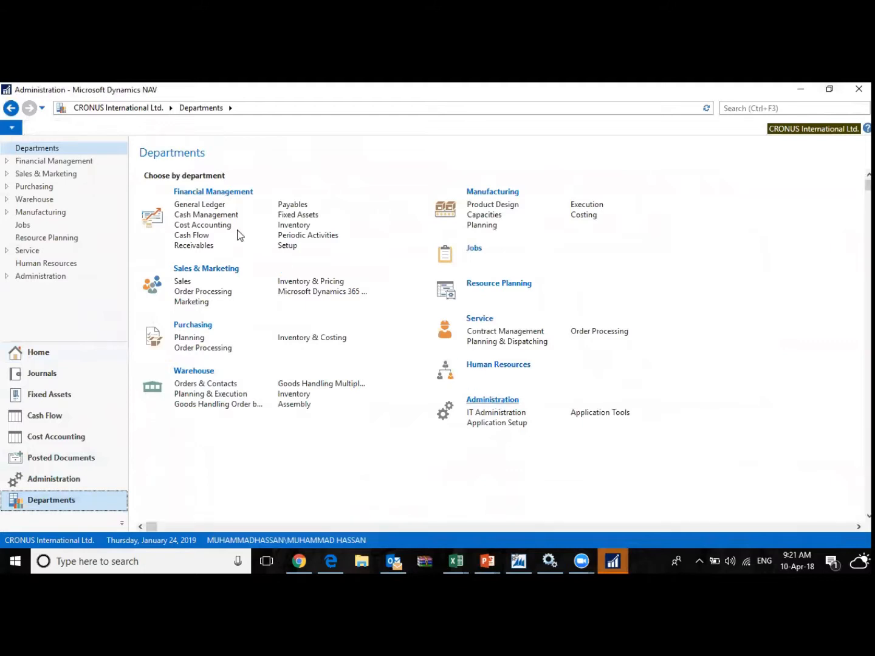
{"action": "left_click", "coordinate": [501, 229]}
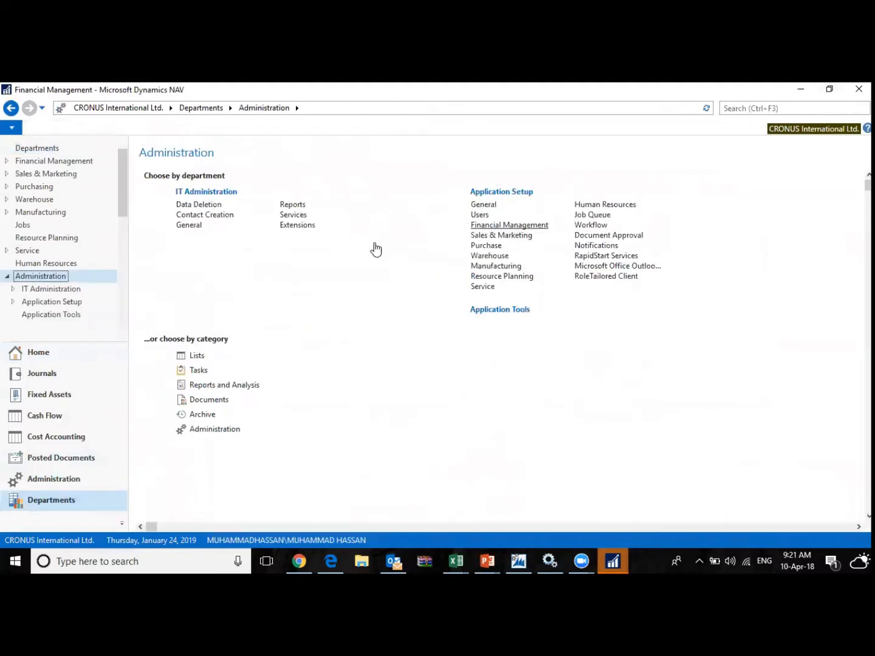
{"action": "left_click", "coordinate": [226, 241]}
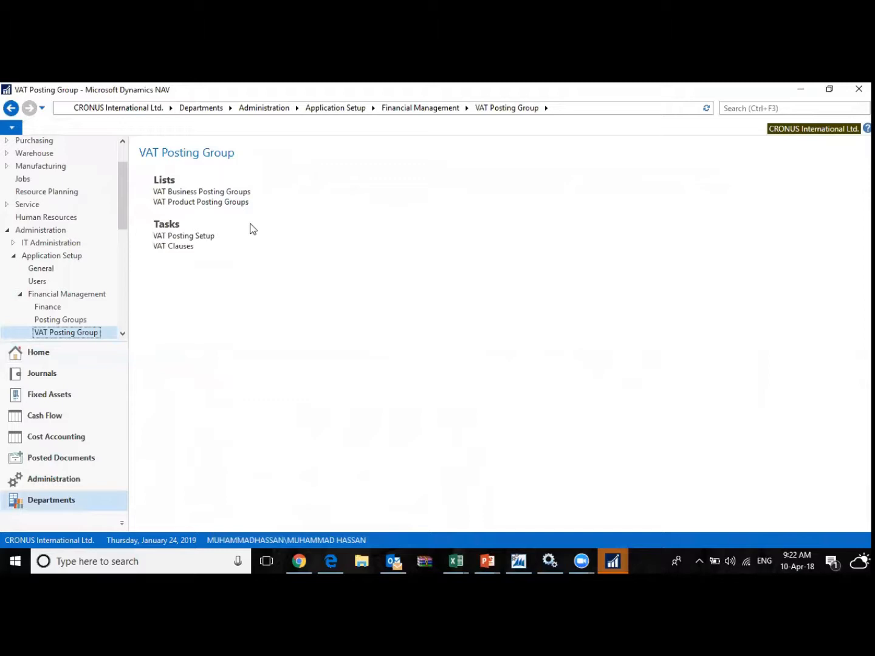
{"action": "left_click", "coordinate": [233, 192]}
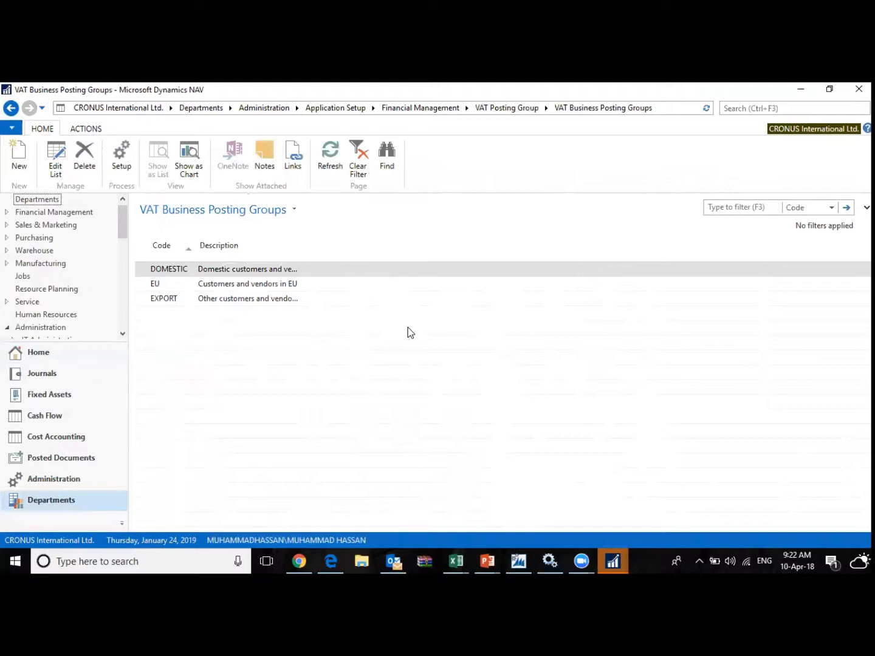
{"action": "key", "text": "XF86AudioRaiseVolume"}
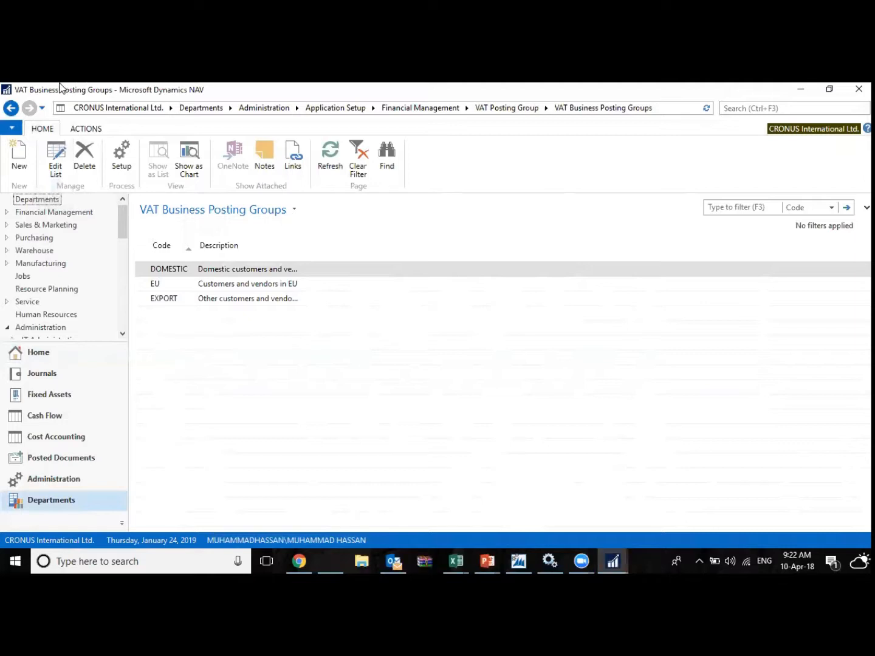
- Examine the VAT Product Posting Groups list and return to the VAT Posting Group page
{"action": "left_click", "coordinate": [12, 108]}
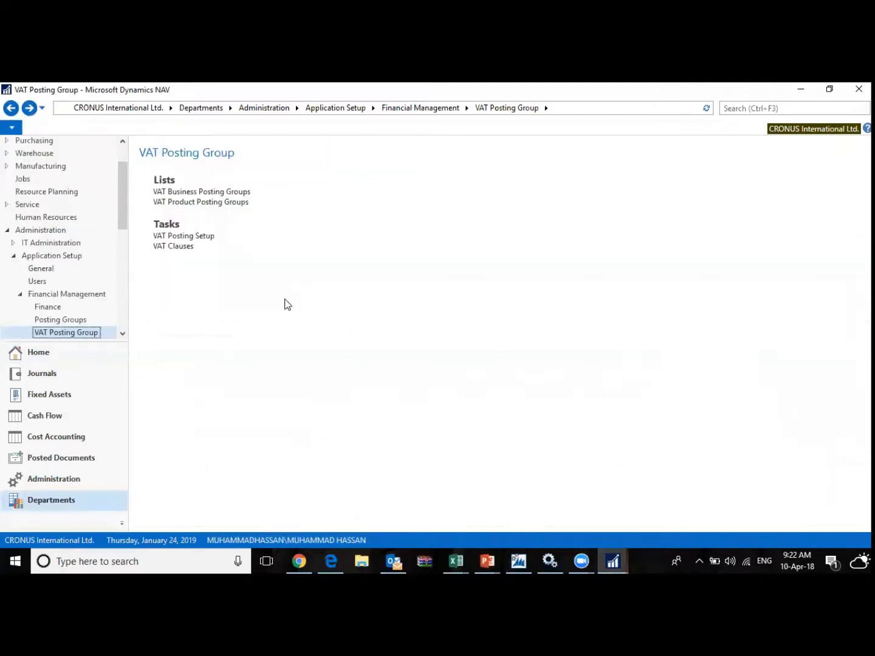
{"action": "left_click", "coordinate": [211, 204]}
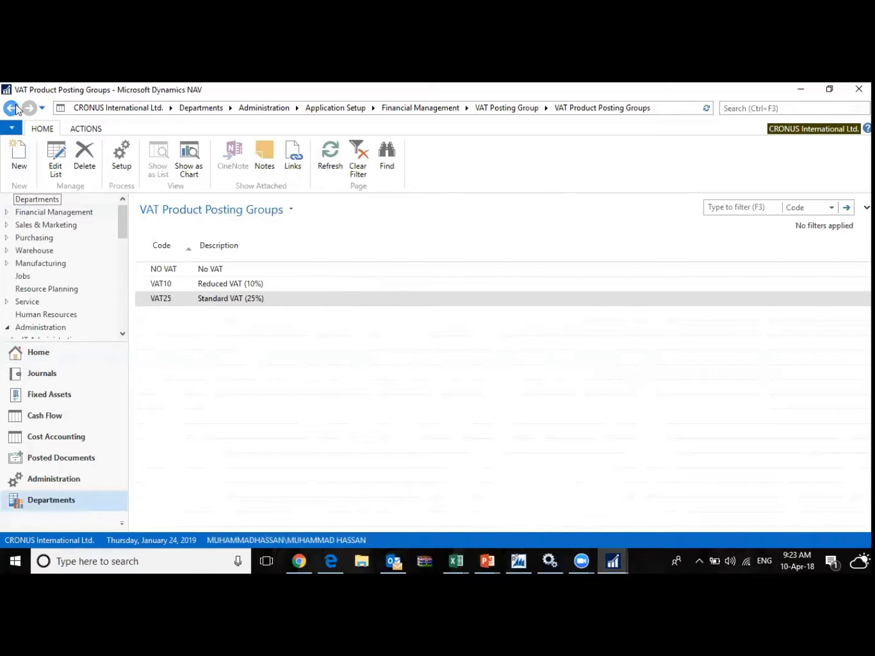
{"action": "left_click", "coordinate": [17, 108]}
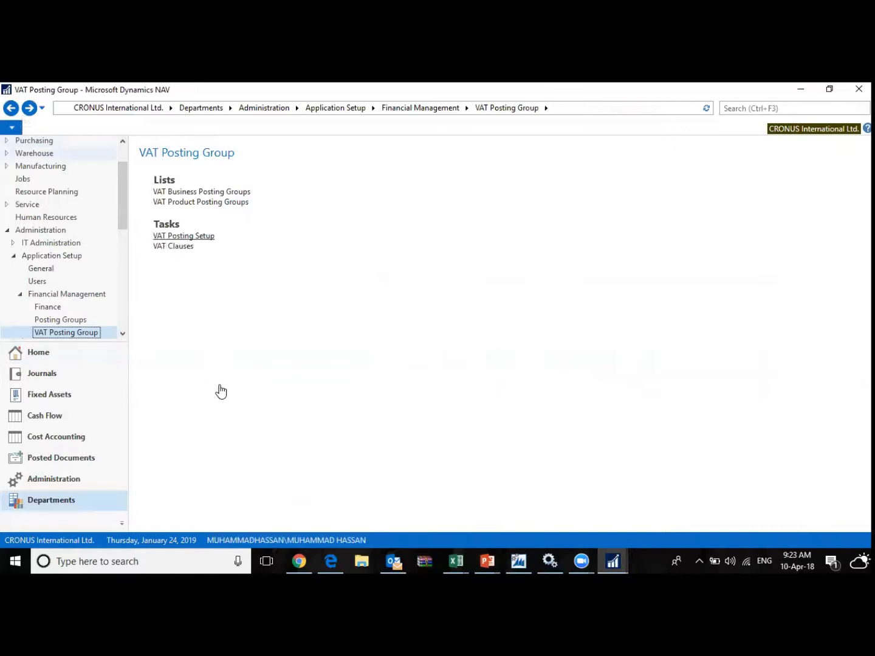
- Open VAT Posting Setup and examine the posting groups, VAT identifier and VAT % of the DOMESTIC / NO VAT line
{"action": "left_click", "coordinate": [184, 236]}
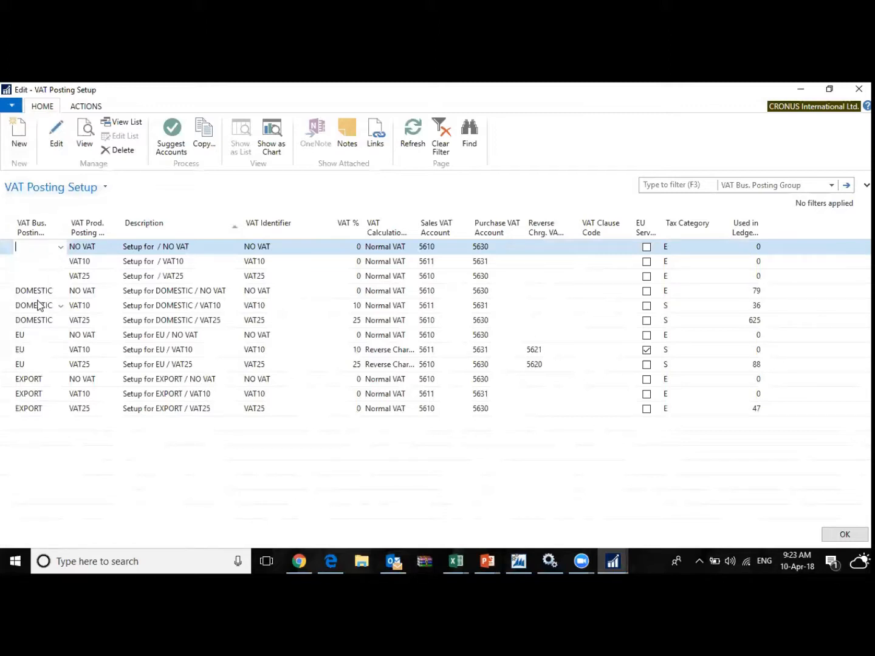
{"action": "key", "text": "Down"}
{"action": "key", "text": "Down"}
{"action": "key", "text": "Down"}
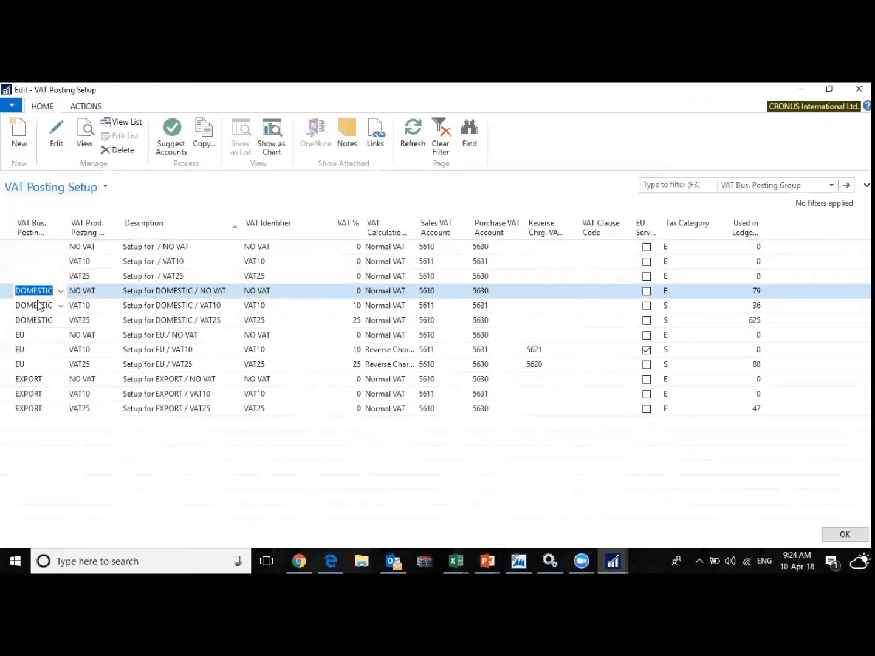
{"action": "key", "text": "Tab"}
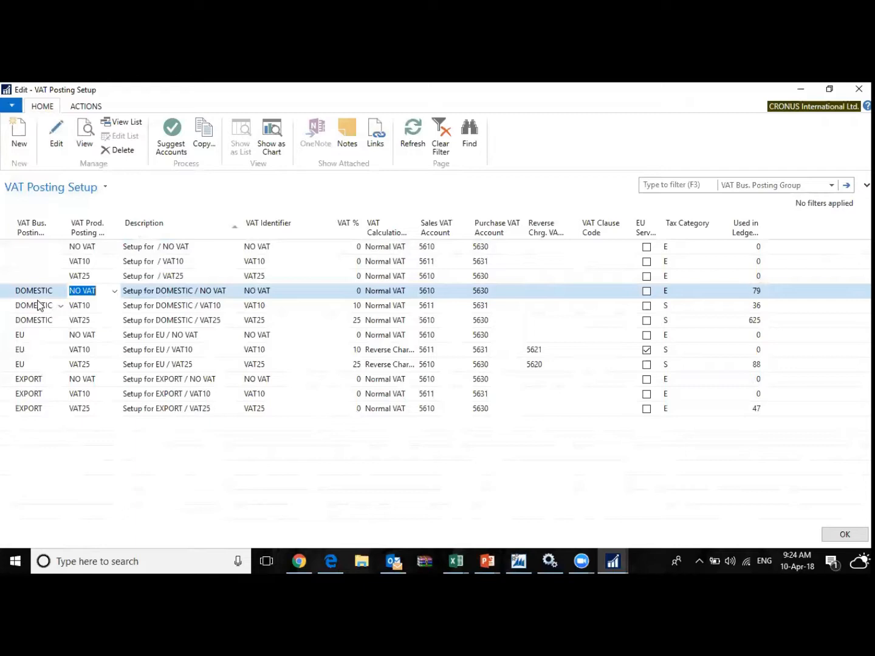
{"action": "key", "text": "shift+Tab"}
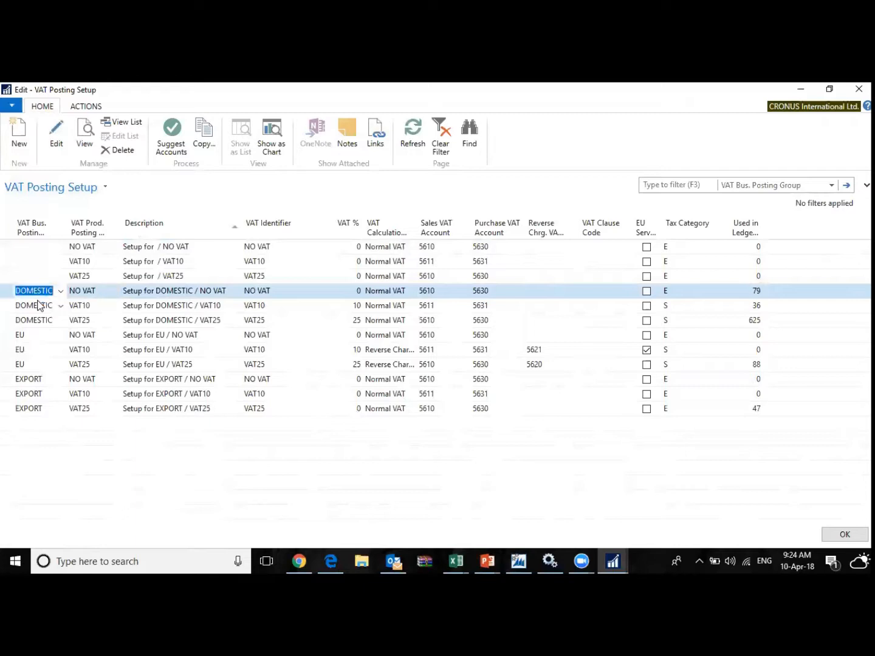
{"action": "key", "text": "Tab"}
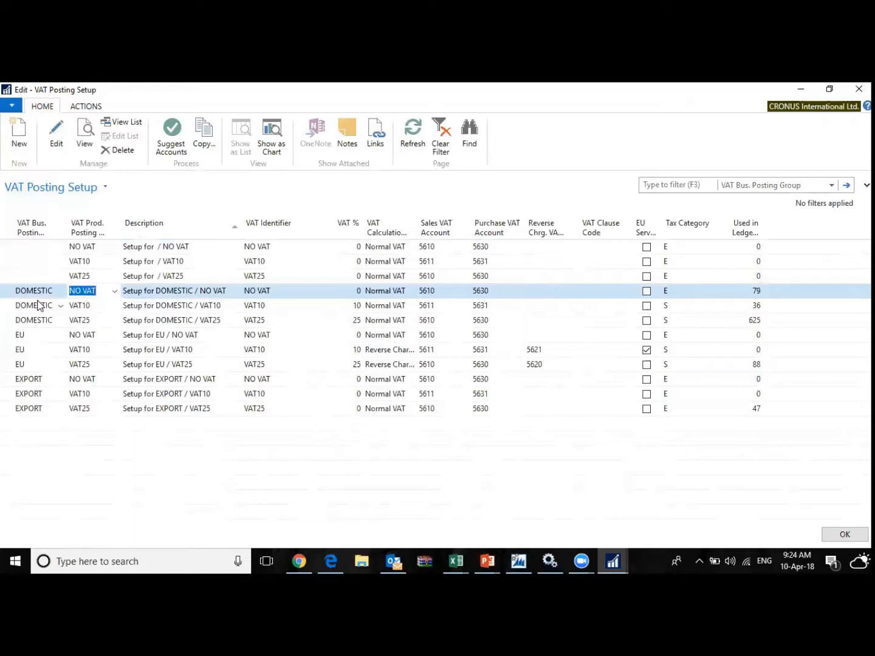
{"action": "key", "text": "Tab"}
{"action": "key", "text": "Tab"}
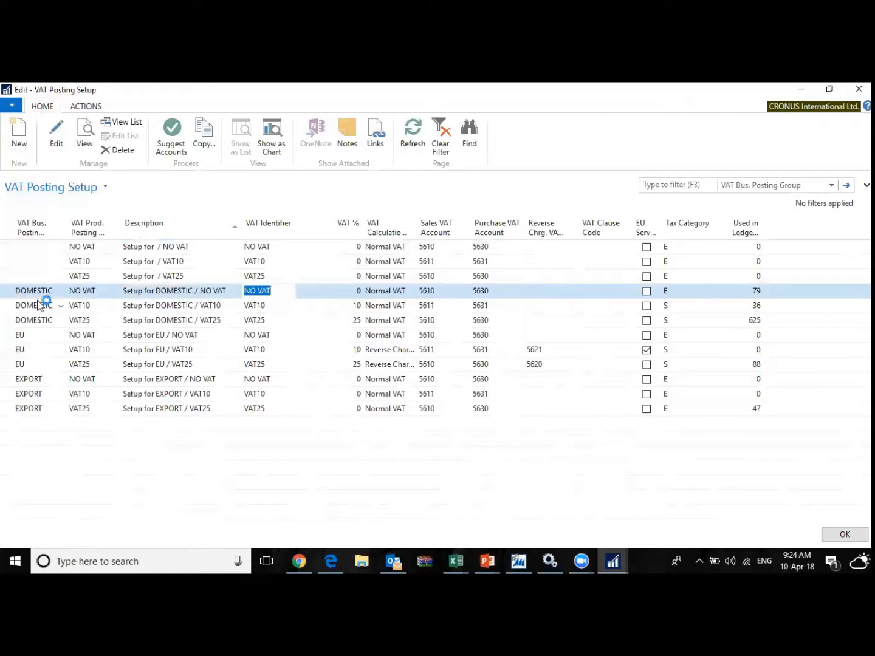
{"action": "key", "text": "Tab"}
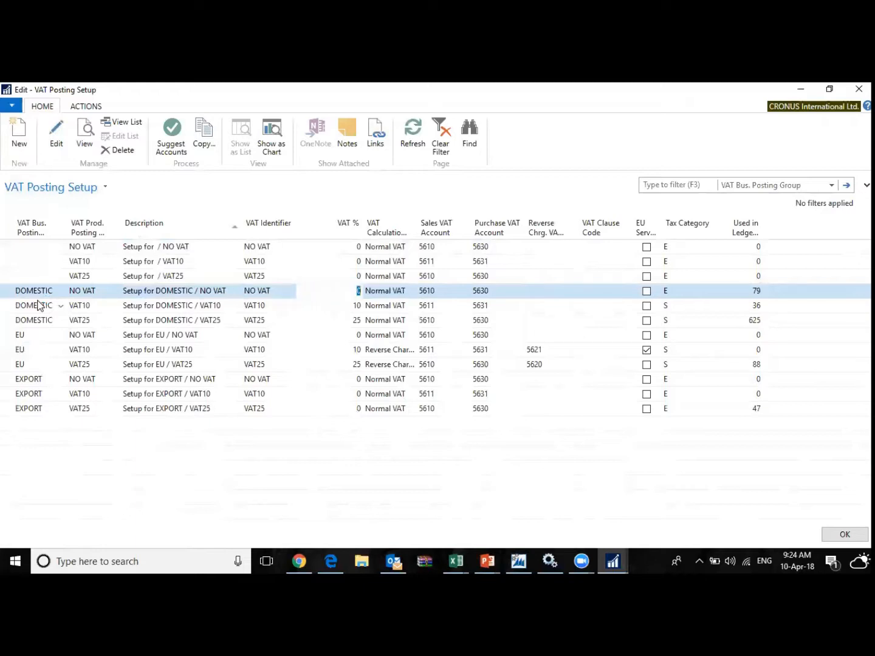
{"action": "key", "text": "shift+Tab"}
{"action": "key", "text": "shift+Tab"}
{"action": "key", "text": "shift+Tab"}
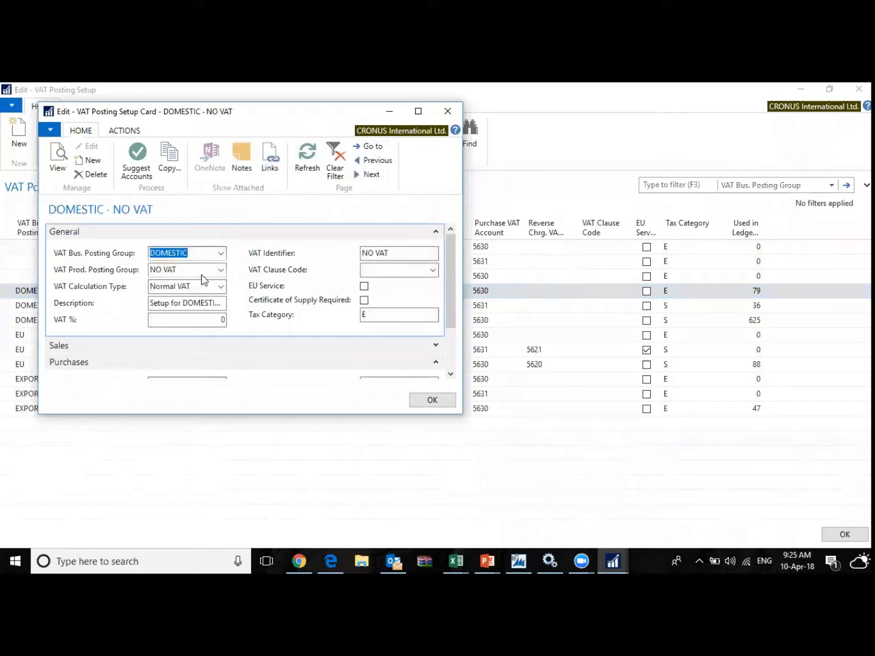
- Examine the posting group choices, VAT calculation type, VAT identifier and VAT % on the DOMESTIC / NO VAT setup card
{"action": "left_click", "coordinate": [221, 250]}
{"action": "left_click", "coordinate": [221, 254]}
{"action": "left_click", "coordinate": [222, 269]}
{"action": "left_click", "coordinate": [221, 271]}
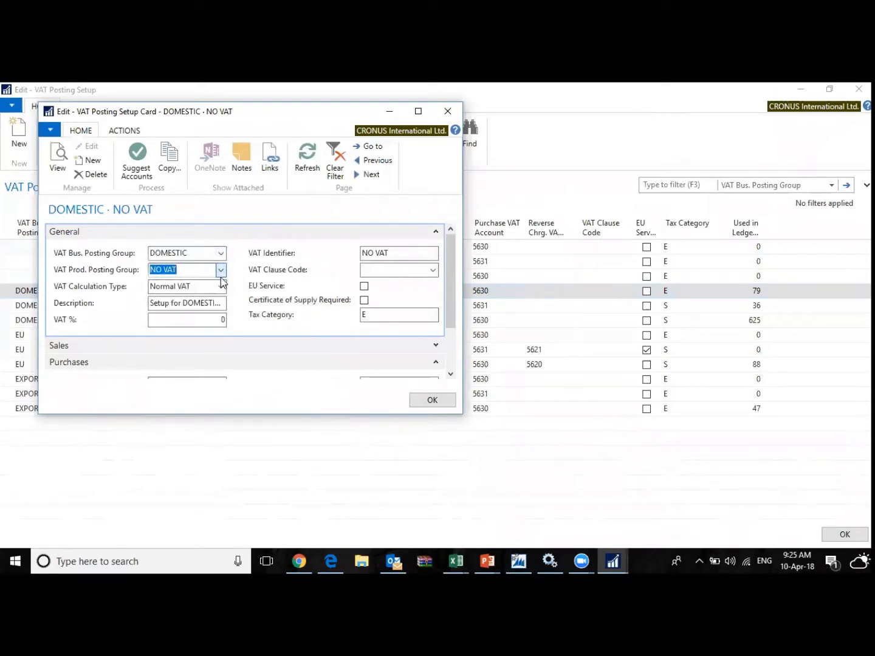
{"action": "left_click", "coordinate": [221, 288]}
{"action": "left_click", "coordinate": [221, 288]}
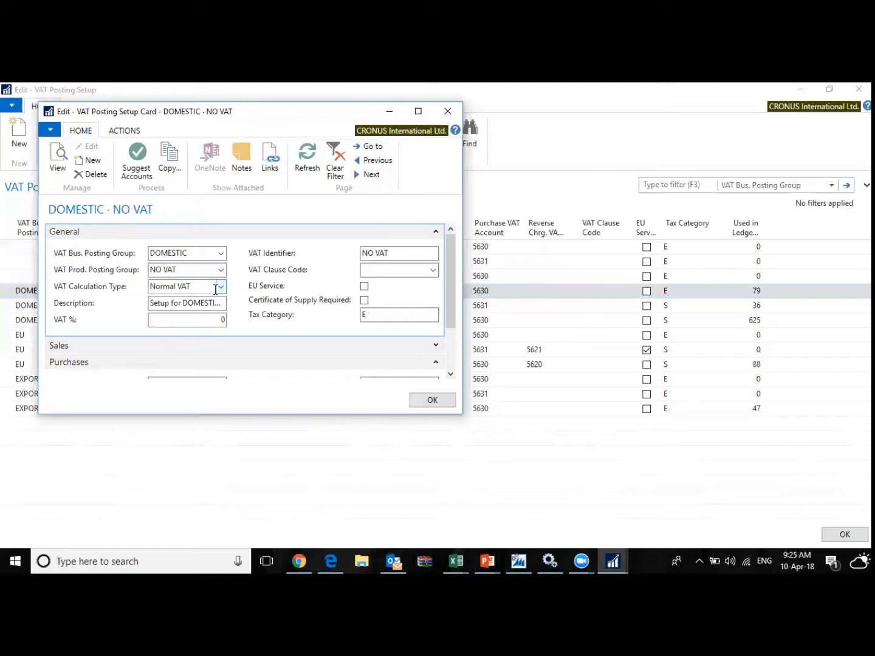
{"action": "left_click", "coordinate": [375, 260]}
{"action": "left_click_drag", "start_coordinate": [375, 262], "coordinate": [323, 262]}
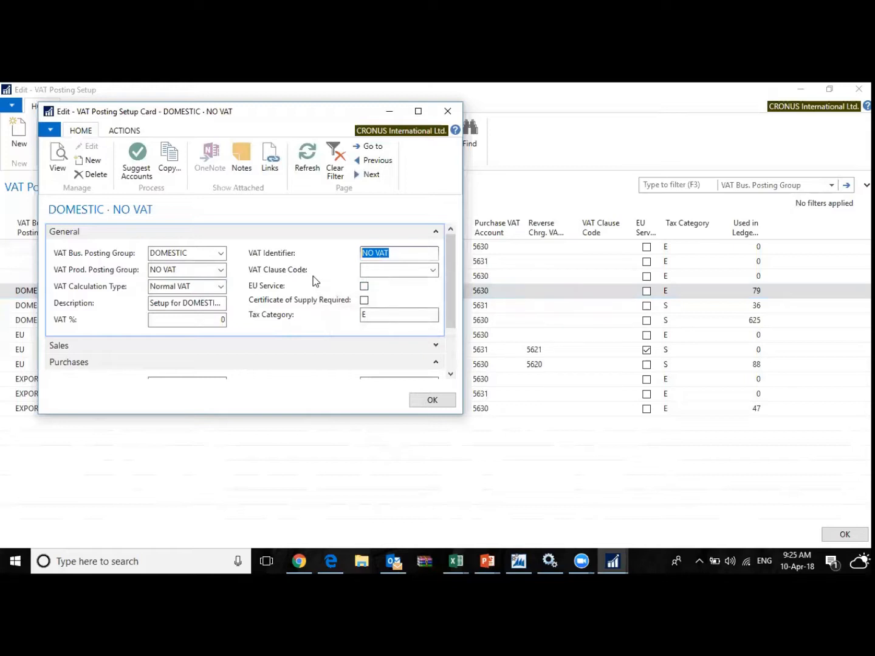
{"action": "left_click", "coordinate": [186, 320]}
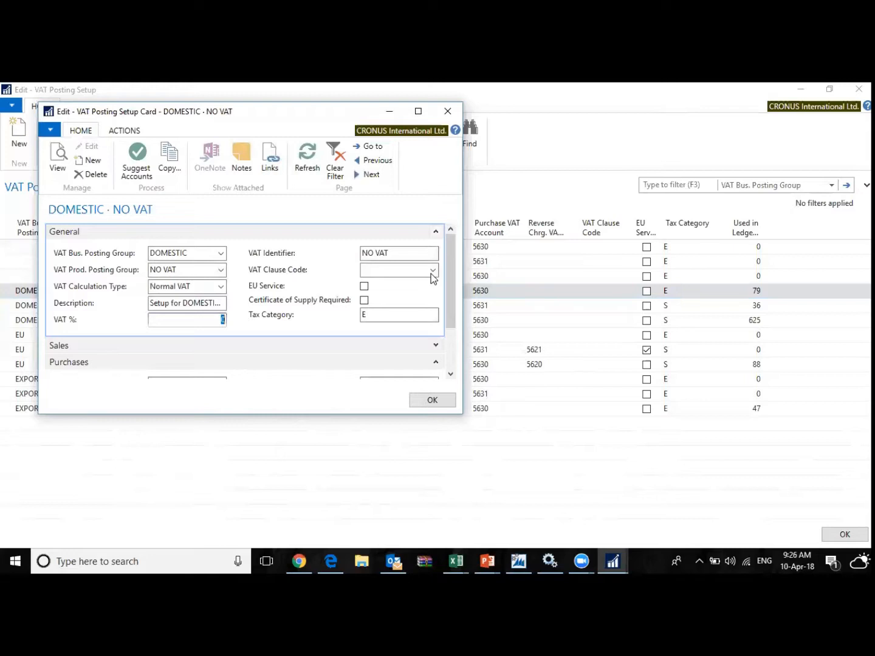
- Collapse the card's general details and examine the purchase and sales VAT accounts for DOMESTIC / NO VAT
{"action": "left_click", "coordinate": [435, 231]}
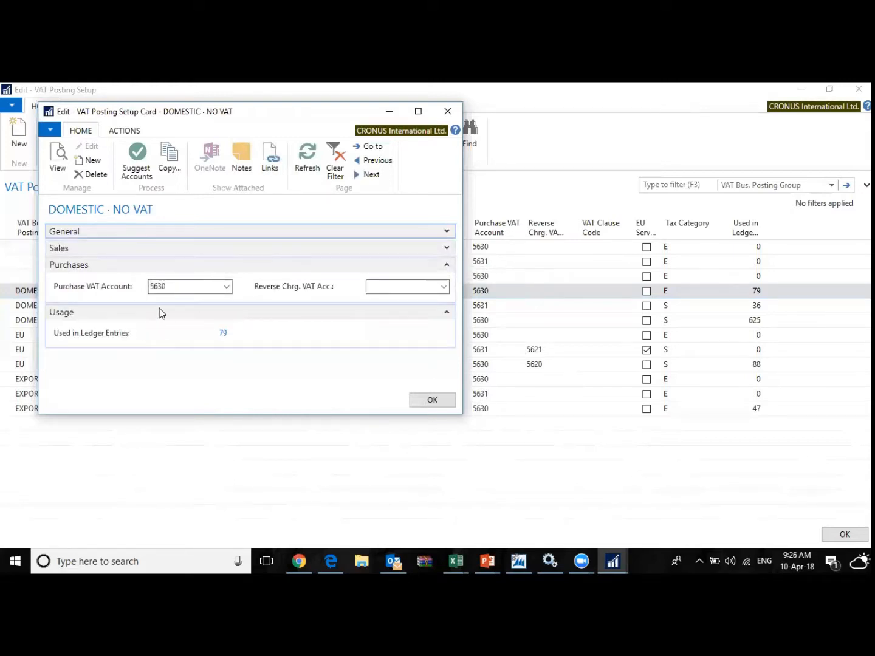
{"action": "left_click", "coordinate": [146, 287]}
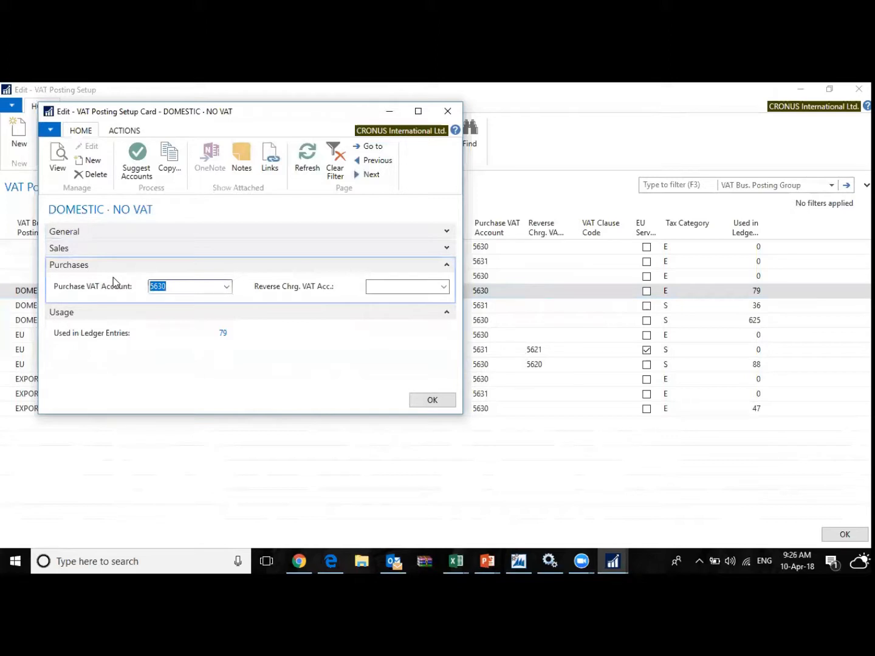
{"action": "left_click", "coordinate": [450, 249]}
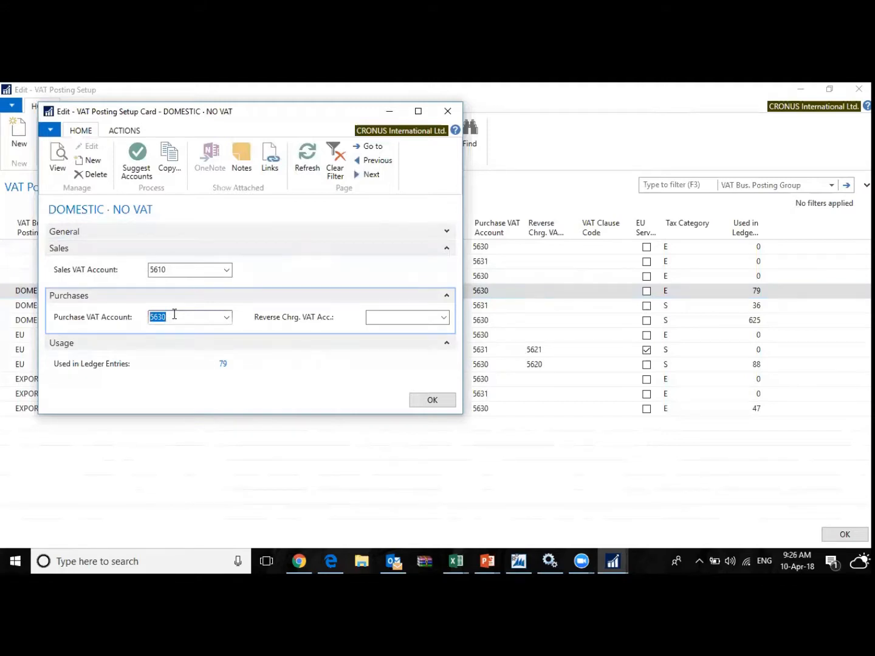
{"action": "left_click", "coordinate": [390, 111]}
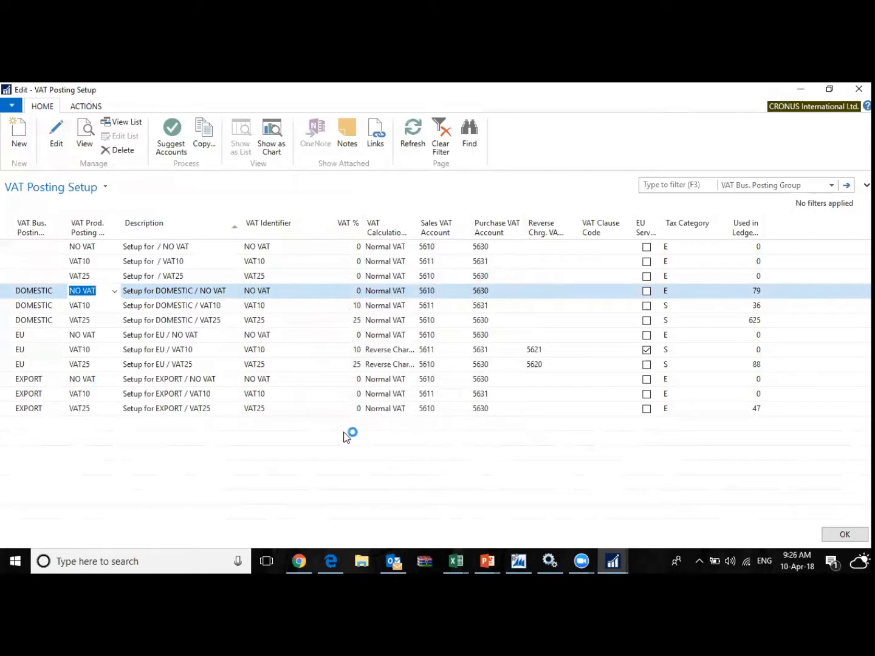
{"action": "left_click", "coordinate": [612, 561]}
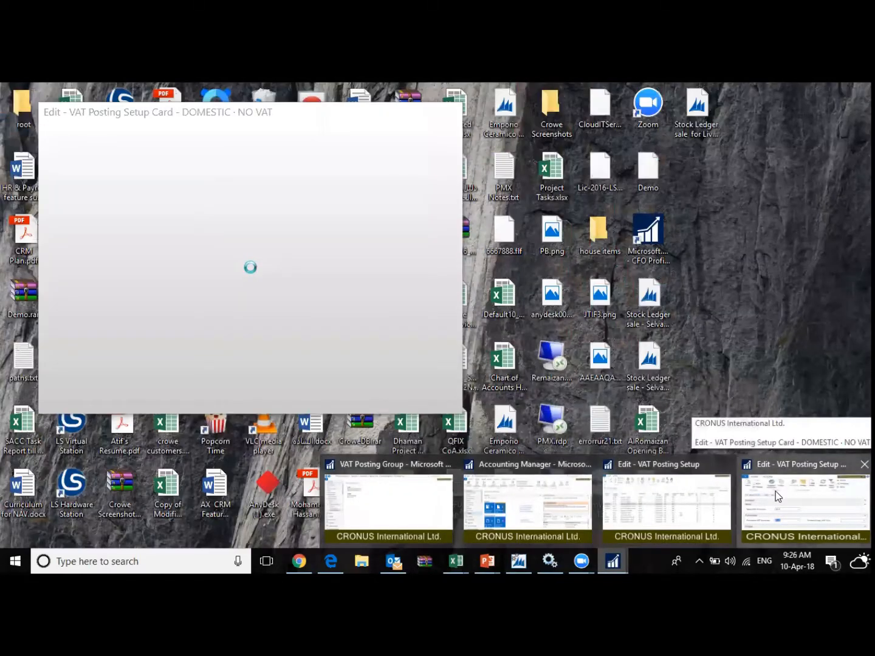
{"action": "left_click", "coordinate": [775, 491]}
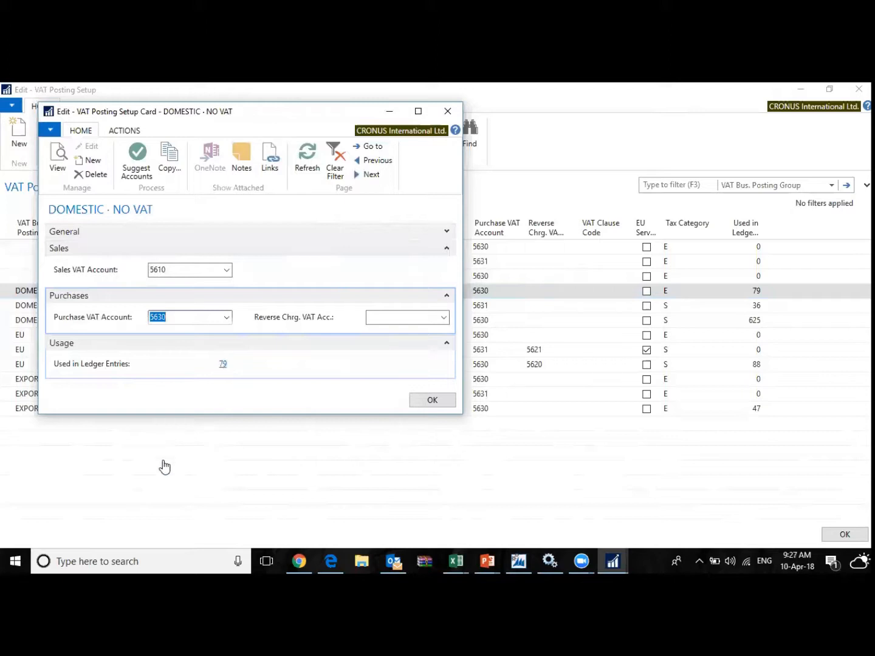
- View the general ledger entries that use the DOMESTIC / NO VAT setup, and close them and the card
{"action": "left_click", "coordinate": [224, 364]}
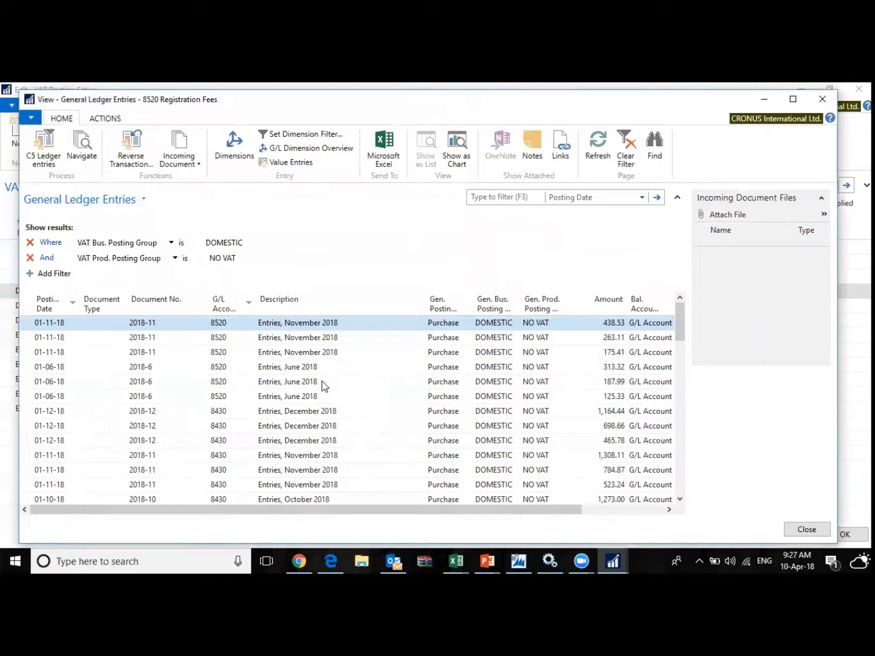
{"action": "key", "text": "Escape"}
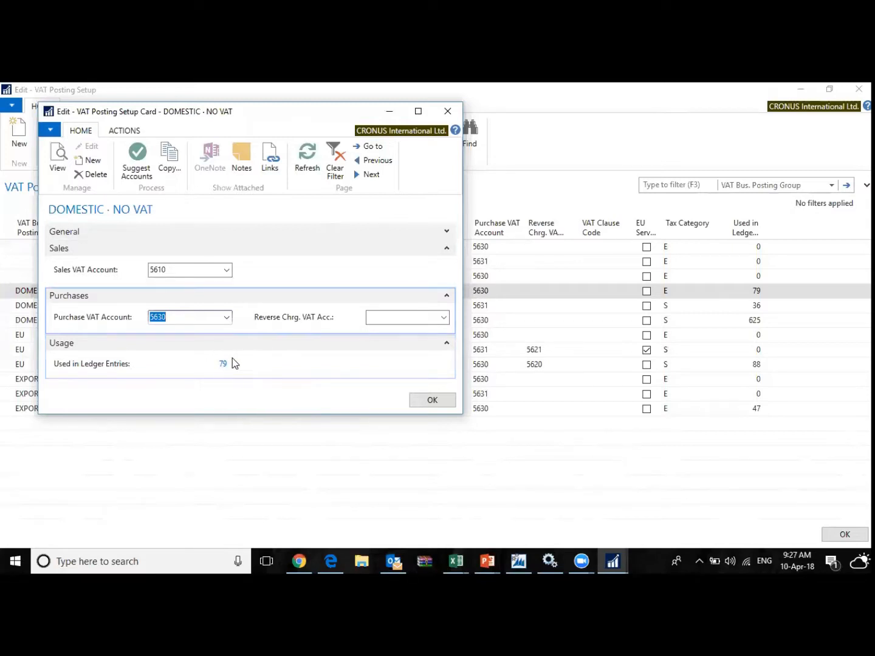
{"action": "key", "text": "Escape"}
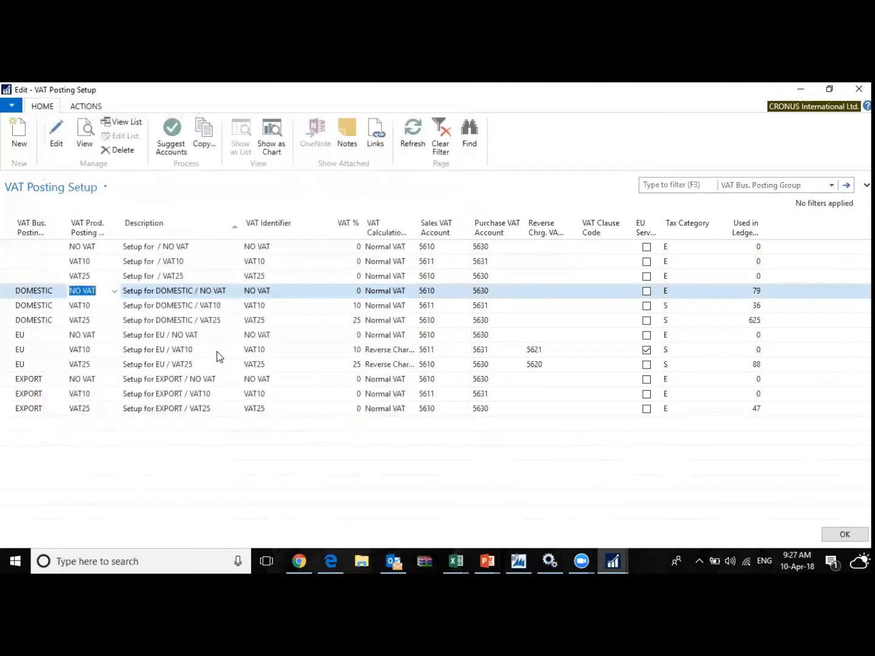
- Open the setup card for the DOMESTIC / VAT10 combination and examine its general details and VAT %
{"action": "left_click", "coordinate": [56, 303]}
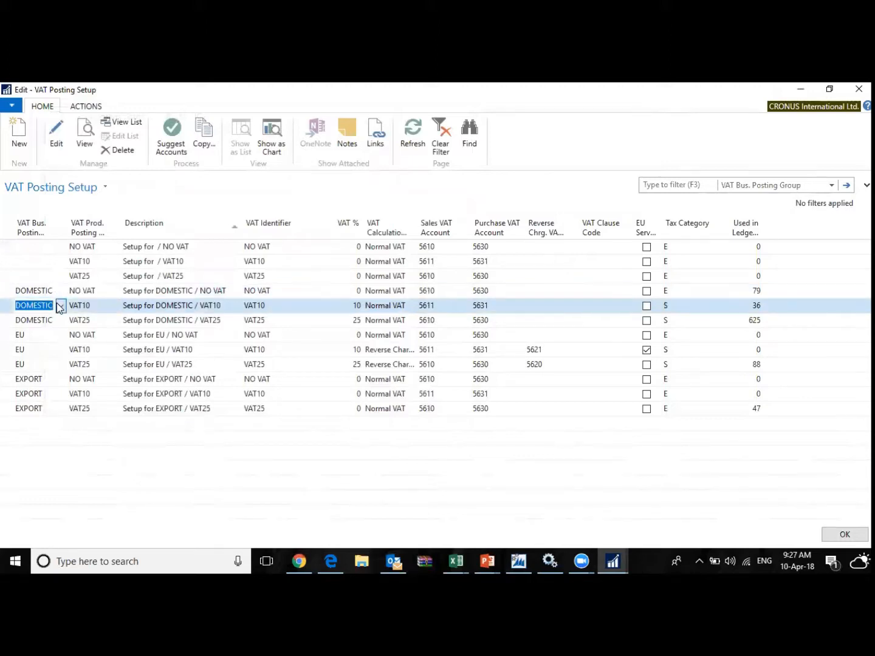
{"action": "left_click", "coordinate": [61, 306]}
{"action": "key", "text": "Escape"}
{"action": "left_click", "coordinate": [79, 305]}
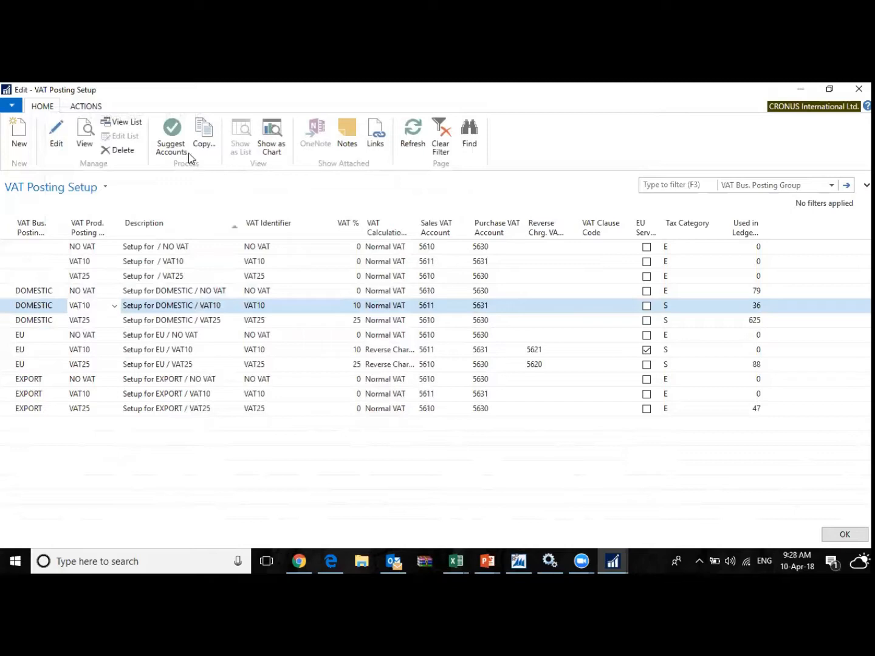
{"action": "left_click", "coordinate": [56, 136]}
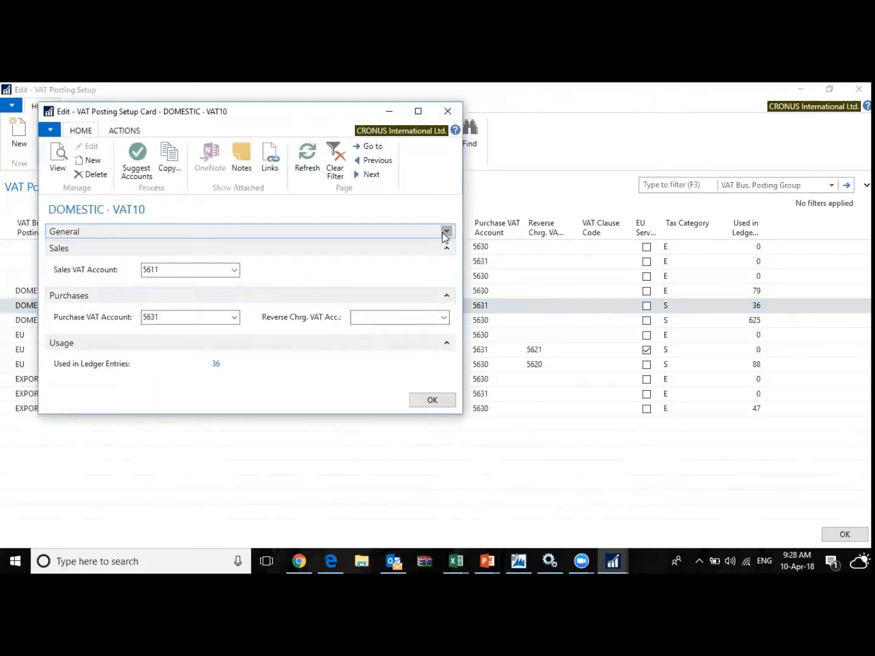
{"action": "left_click", "coordinate": [446, 232]}
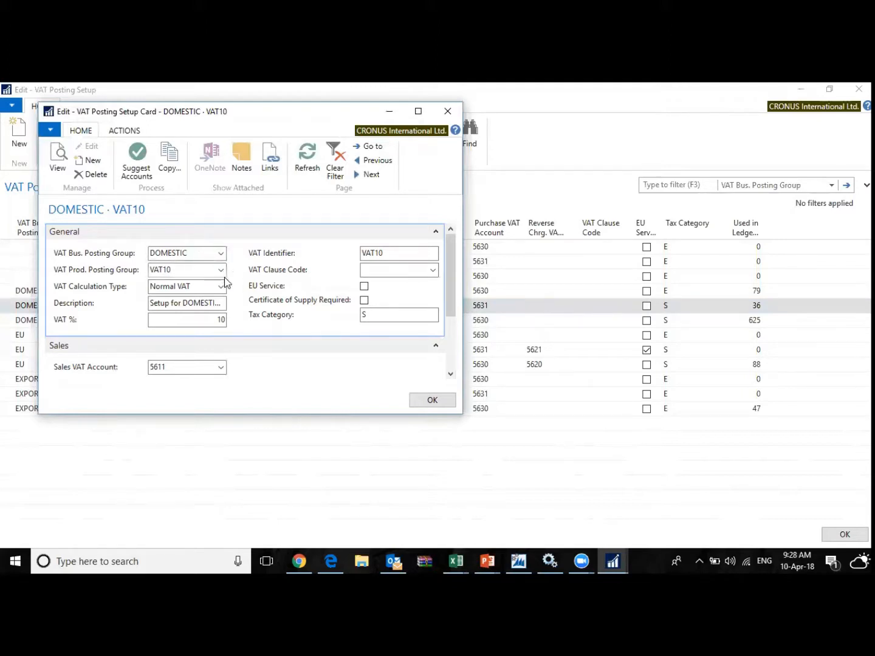
{"action": "left_click", "coordinate": [203, 320]}
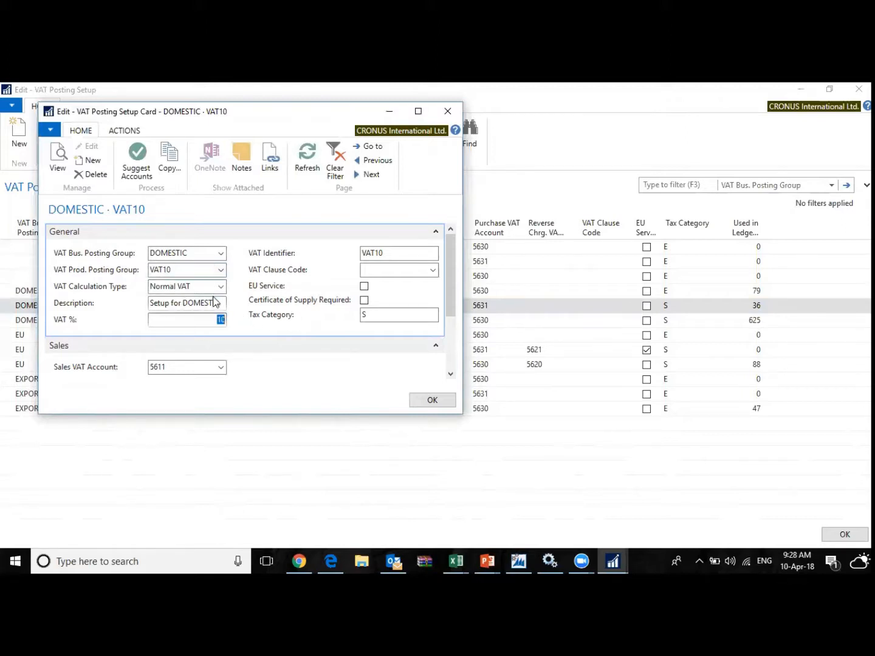
- Examine the sales and purchase VAT account choices on the DOMESTIC / VAT10 setup card and close the card
{"action": "scroll", "coordinate": [288, 296], "scroll_direction": "down", "scroll_amount": 3}
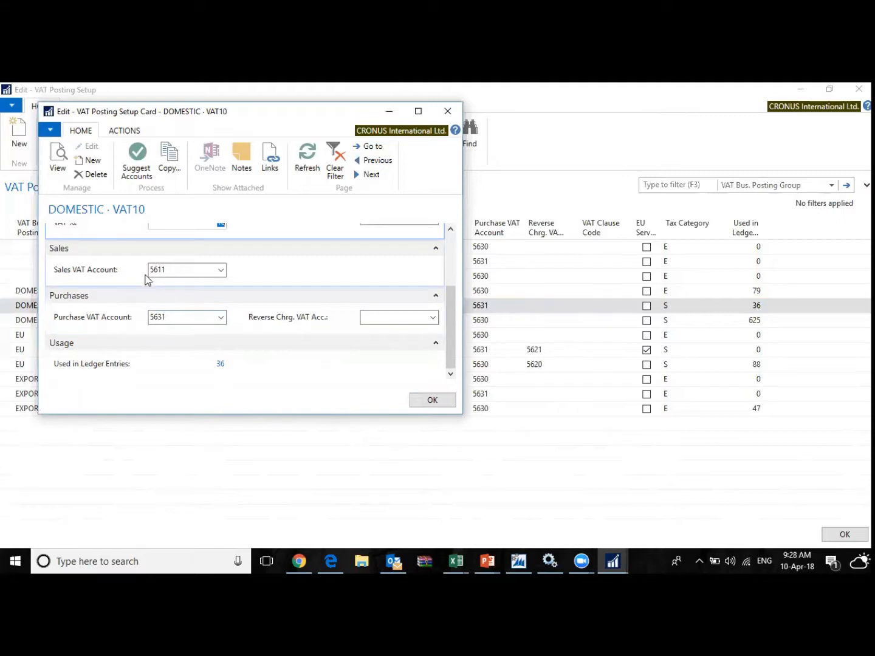
{"action": "left_click", "coordinate": [220, 271]}
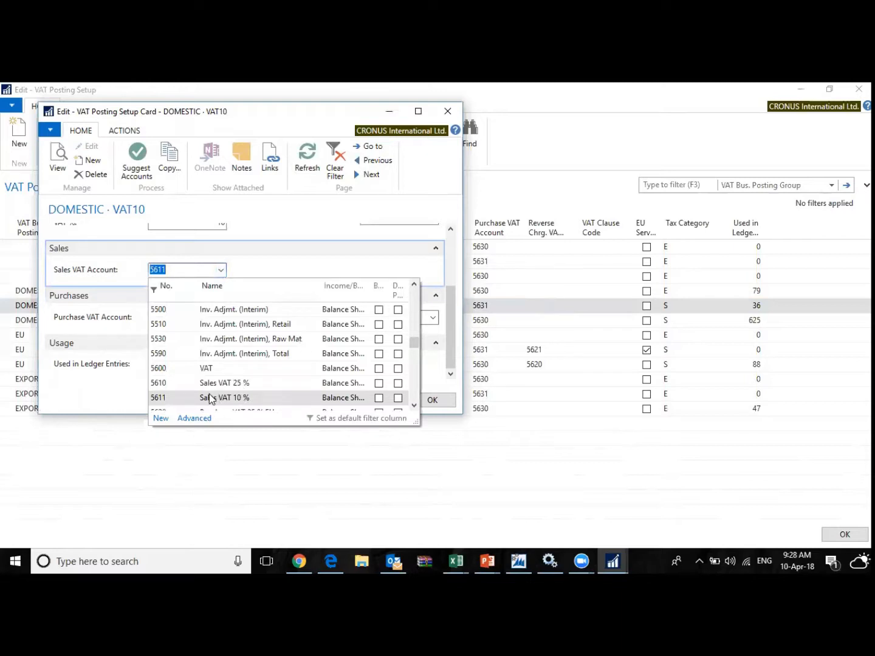
{"action": "left_click", "coordinate": [222, 277]}
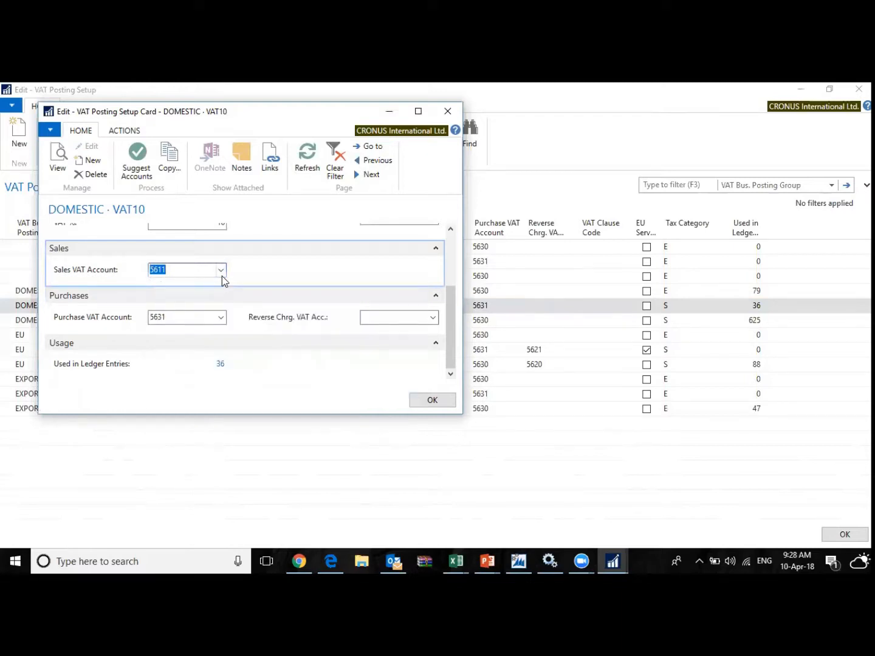
{"action": "left_click", "coordinate": [221, 318]}
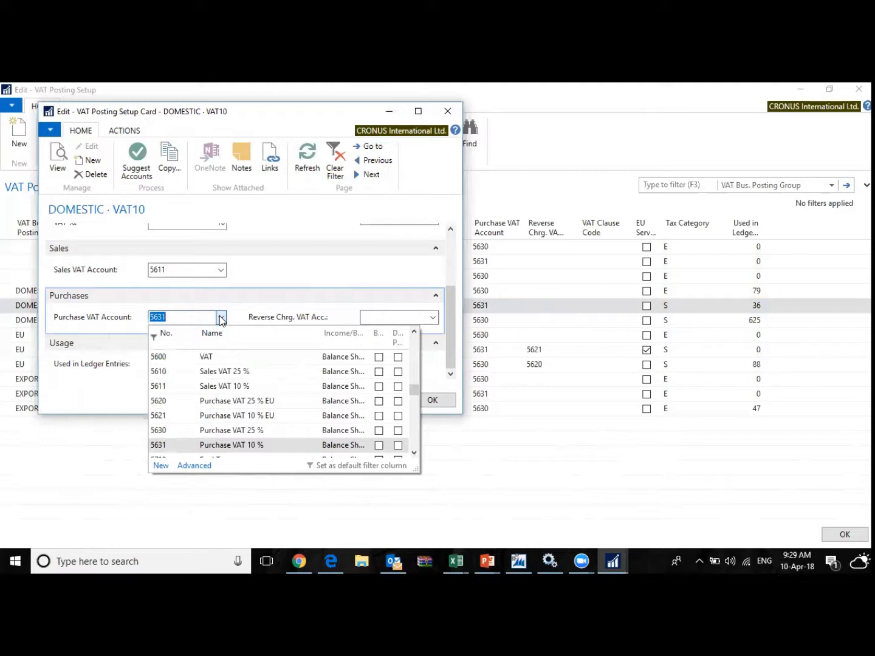
{"action": "key", "text": "Escape"}
{"action": "key", "text": "Escape"}
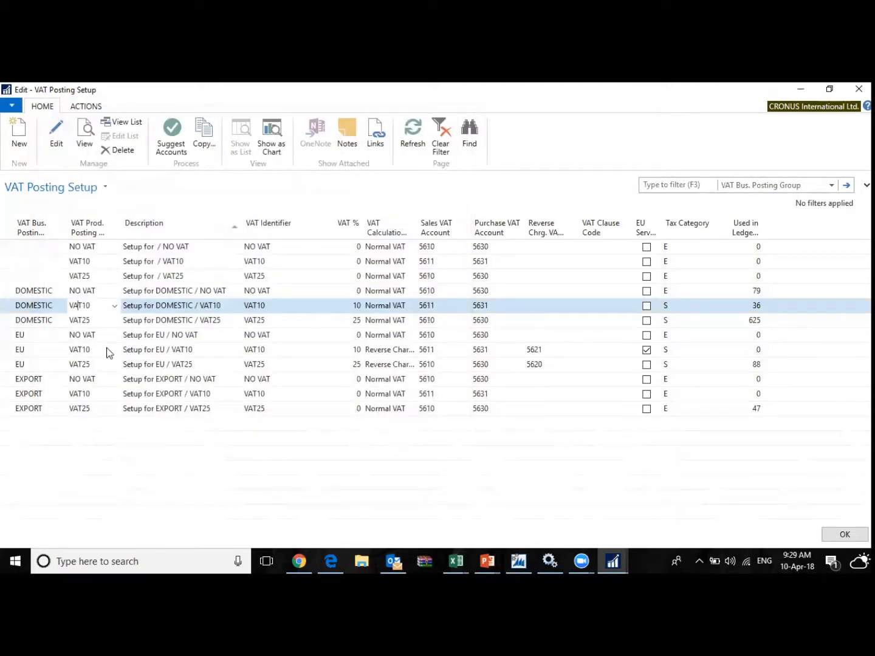
- Go through the DOMESTIC / VAT25, EU and EXPORT combinations in the VAT posting setup list
{"action": "left_click", "coordinate": [104, 322]}
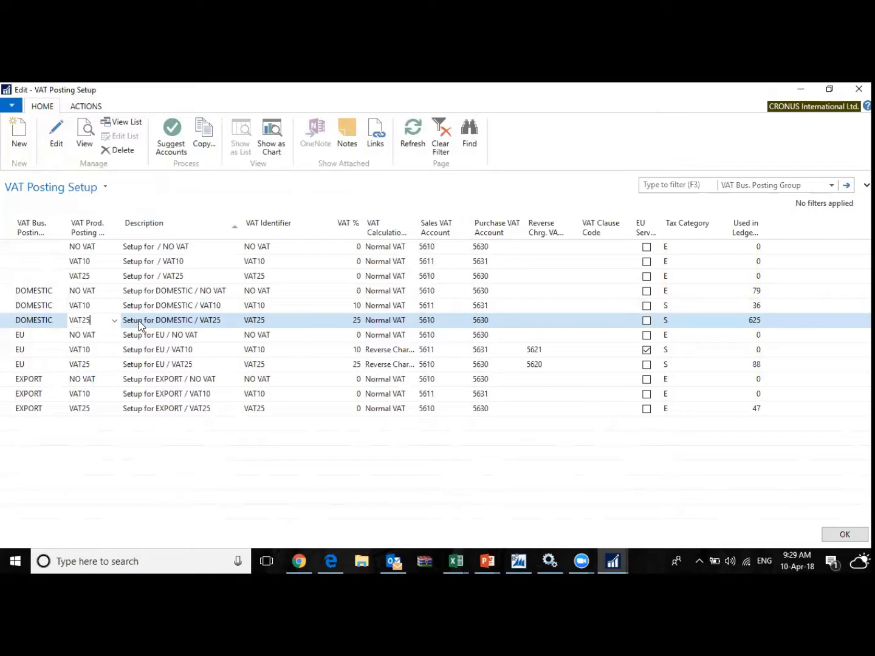
{"action": "left_click", "coordinate": [138, 322]}
{"action": "key", "text": "shift+Tab"}
{"action": "left_click", "coordinate": [40, 336]}
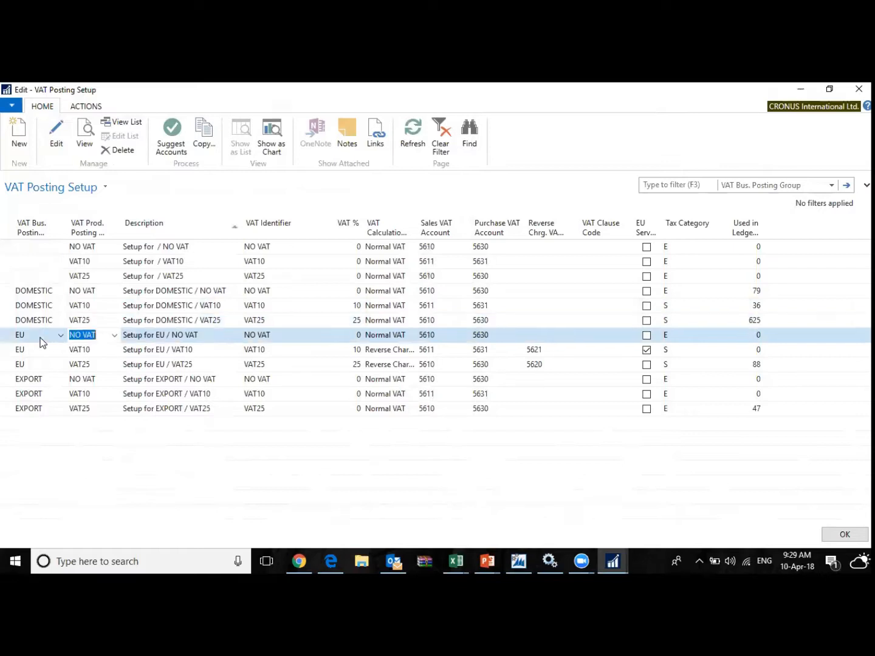
{"action": "key", "text": "Tab"}
{"action": "key", "text": "Down"}
{"action": "key", "text": "Down"}
{"action": "key", "text": "Down"}
{"action": "key", "text": "shift+Tab"}
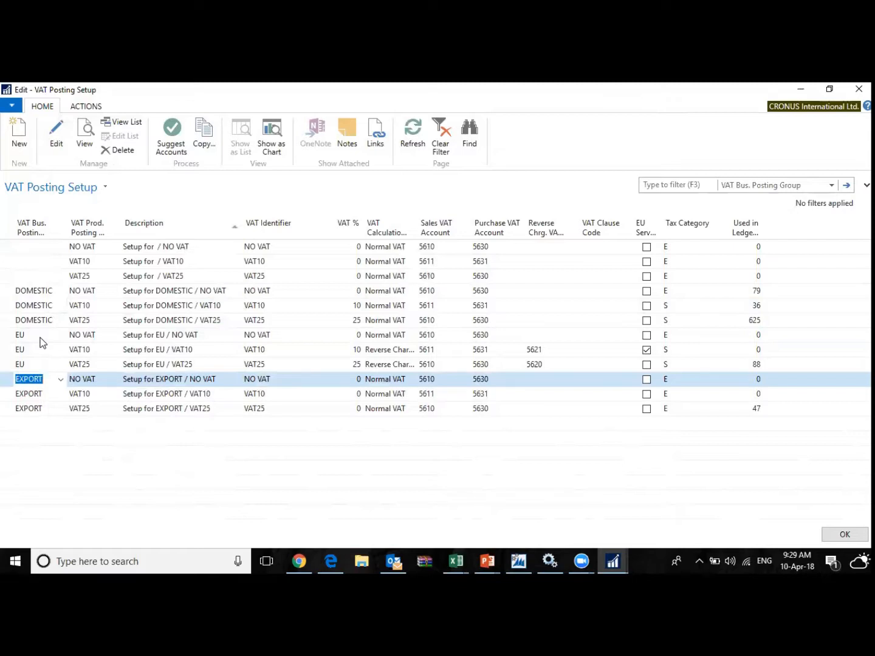
- Open Notepad and list Export, Import and Domestic on three separate lines
{"action": "left_click", "coordinate": [132, 558]}
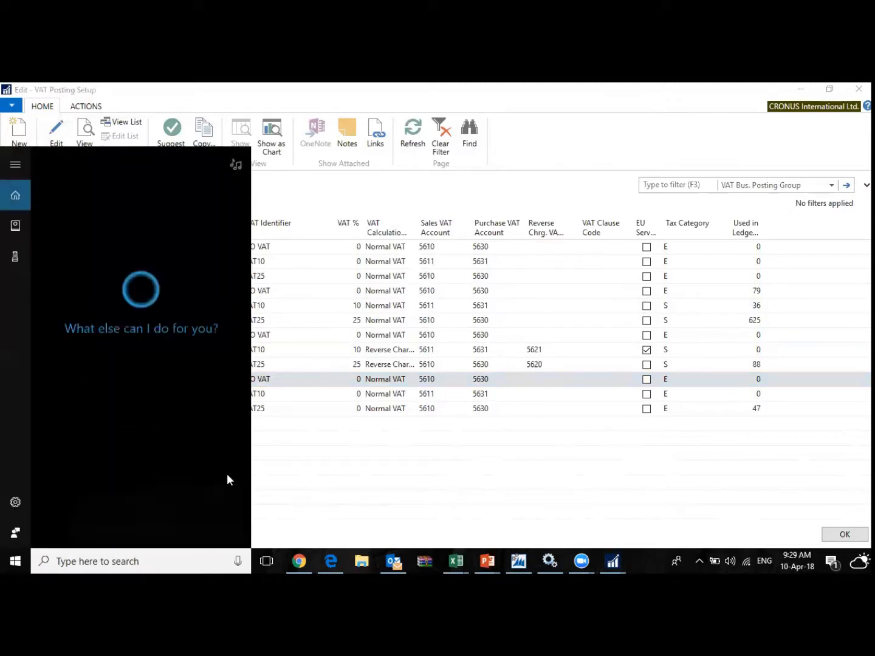
{"action": "type", "text": "note"}
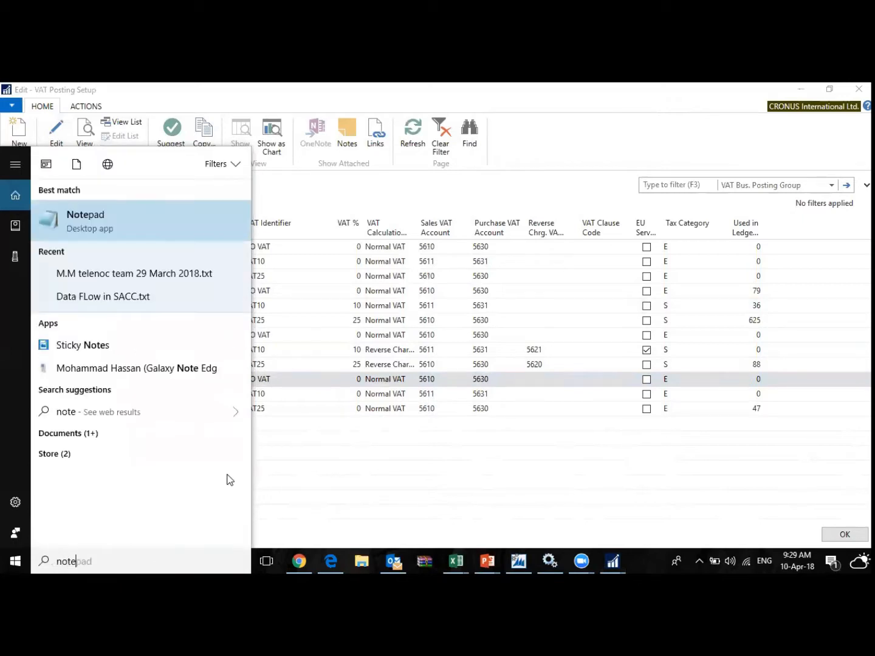
{"action": "key", "text": "Return"}
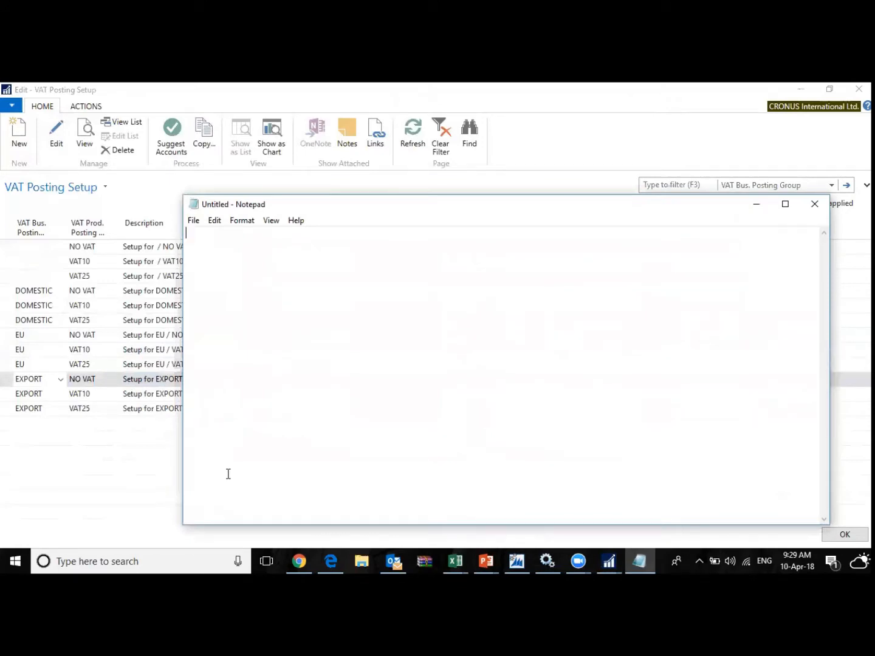
{"action": "type", "text": "Export"}
{"action": "key", "text": "Return"}
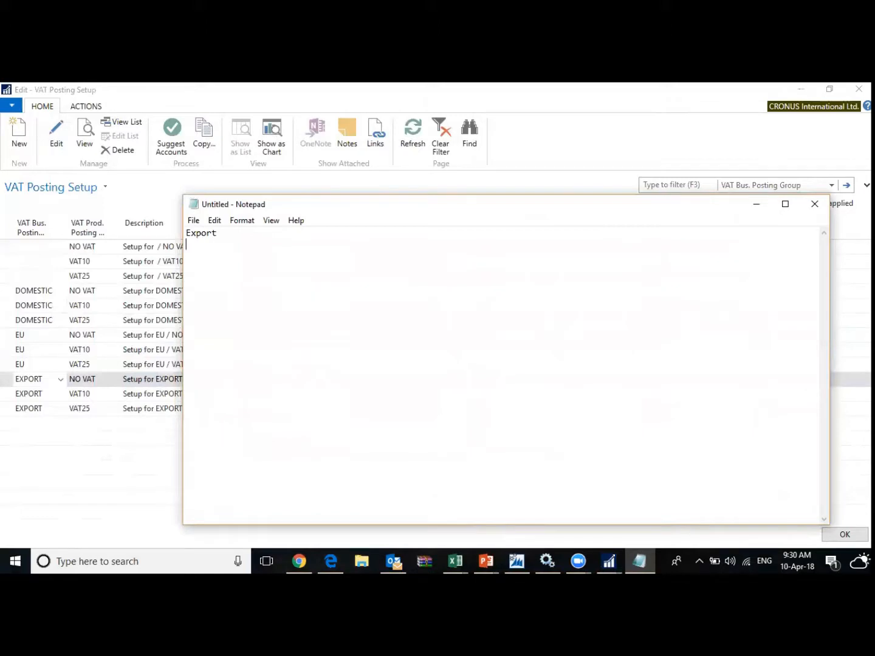
{"action": "type", "text": "Import"}
{"action": "key", "text": "Return"}
{"action": "type", "text": "Domestic"}
- Append "Exempted from VAT" to the Export line and "10000 $ 0% VAT" to the Import line
{"action": "key", "text": "Up"}
{"action": "key", "text": "Up"}
{"action": "type", "text": "Exempted from VAT"}
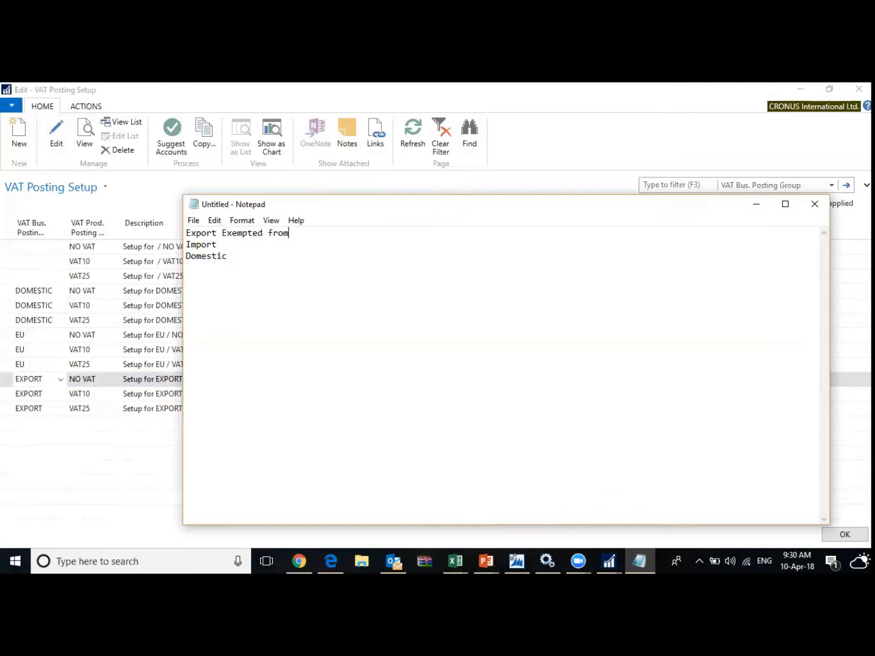
{"action": "key", "text": "Return"}
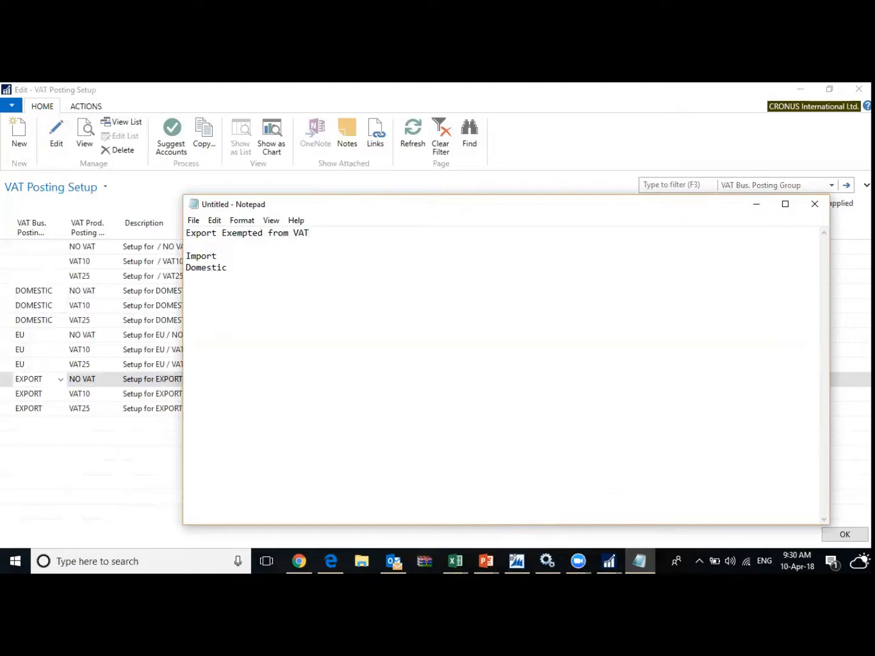
{"action": "key", "text": "BackSpace"}
{"action": "key", "text": "Down"}
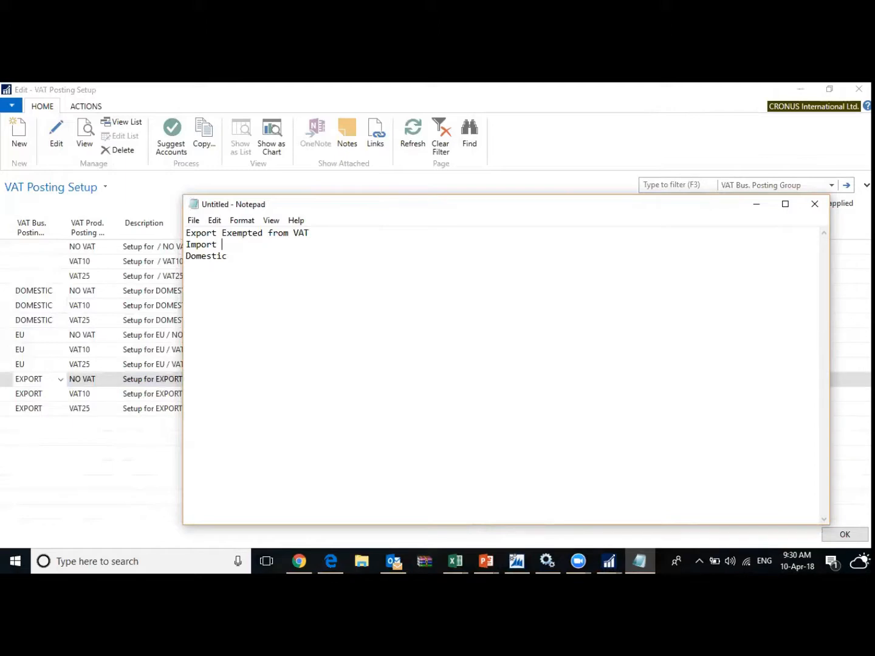
{"action": "type", "text": "10000 $ 0% VAT"}
- Insert the line "Customs Clearance agent 500 $" below the Import line
{"action": "key", "text": "Return"}
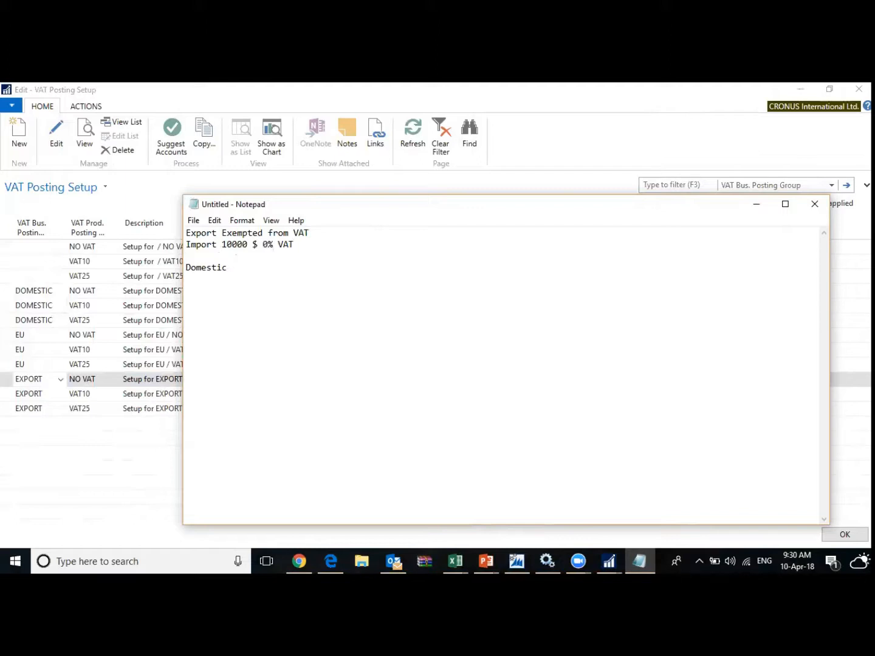
{"action": "type", "text": "Customs"}
{"action": "type", "text": "Clearance agent"}
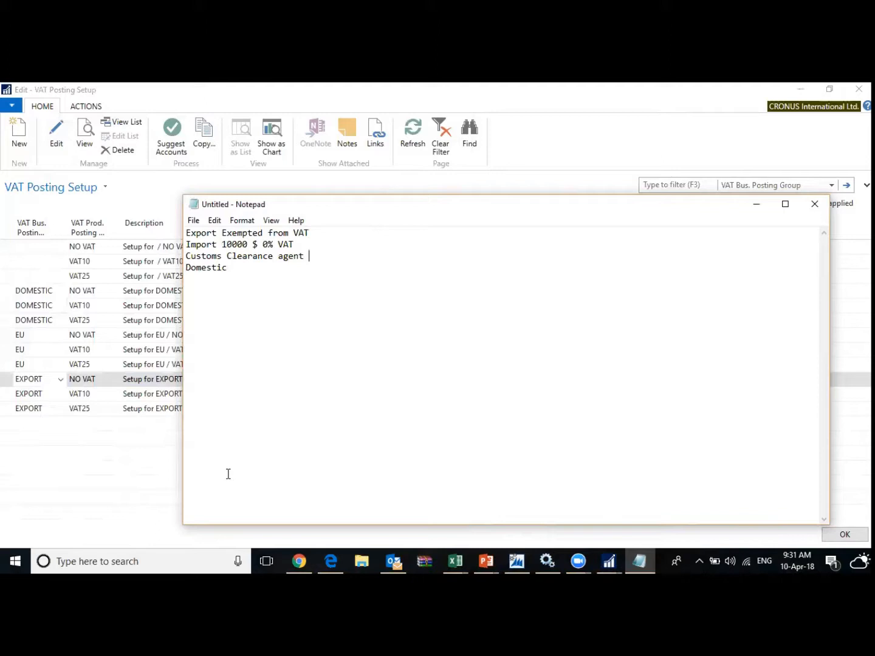
{"action": "type", "text": "500 $"}
{"action": "key", "text": "shift+Left"}
{"action": "key", "text": "shift+Left"}
{"action": "key", "text": "shift+Left"}
{"action": "key", "text": "shift+Left"}
{"action": "key", "text": "shift+Left"}
{"action": "key", "text": "Up"}
{"action": "key", "text": "Up"}
{"action": "key", "text": "Left"}
{"action": "key", "text": "Down"}
{"action": "key", "text": "Left"}
{"action": "key", "text": "Left"}
{"action": "key", "text": "Down"}
{"action": "key", "text": "Left"}
{"action": "key", "text": "Left"}
{"action": "key", "text": "End"}
{"action": "key", "text": "Left"}
{"action": "key", "text": "Left"}
{"action": "key", "text": "Left"}
{"action": "key", "text": "Left"}
{"action": "key", "text": "End"}
{"action": "key", "text": "shift+Left"}
{"action": "key", "text": "shift+Left"}
{"action": "key", "text": "shift+Left"}
{"action": "key", "text": "shift+Left"}
{"action": "key", "text": "shift+Left"}
- Append "Full VAT" to the customs clearance line and highlight its 500 $ amount
{"action": "key", "text": "End"}
{"action": "type", "text": "Full VAT"}
{"action": "key", "text": "shift+Left"}
{"action": "key", "text": "shift+Left"}
{"action": "key", "text": "shift+Left"}
{"action": "key", "text": "shift+Left"}
{"action": "key", "text": "shift+Left"}
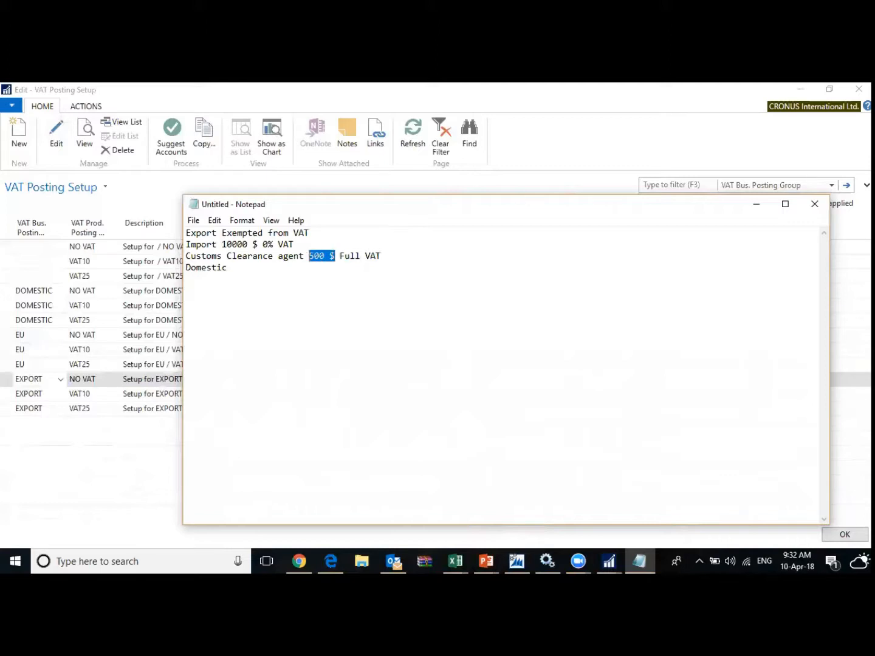
- Append "VAT 5%" to the Domestic line and minimize the notes to return to the VAT posting setup list
{"action": "left_click", "coordinate": [316, 256]}
{"action": "key", "text": "Right"}
{"action": "key", "text": "Right"}
{"action": "key", "text": "Right"}
{"action": "key", "text": "Down"}
{"action": "type", "text": "VAT "}
{"action": "type", "text": "4"}
{"action": "key", "text": "BackSpace"}
{"action": "type", "text": "5%"}
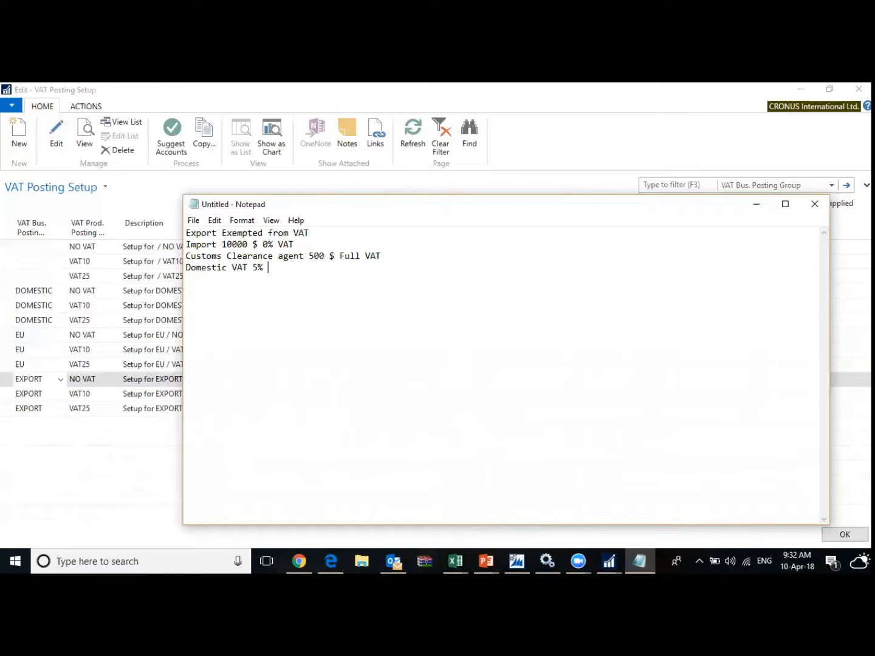
{"action": "left_click", "coordinate": [760, 207]}
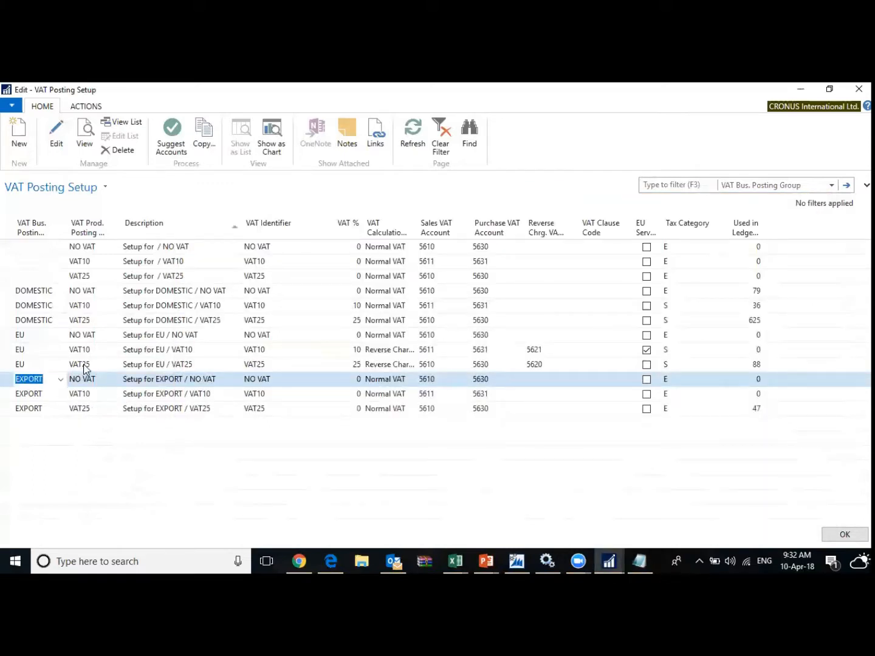
{"action": "left_click", "coordinate": [51, 424]}
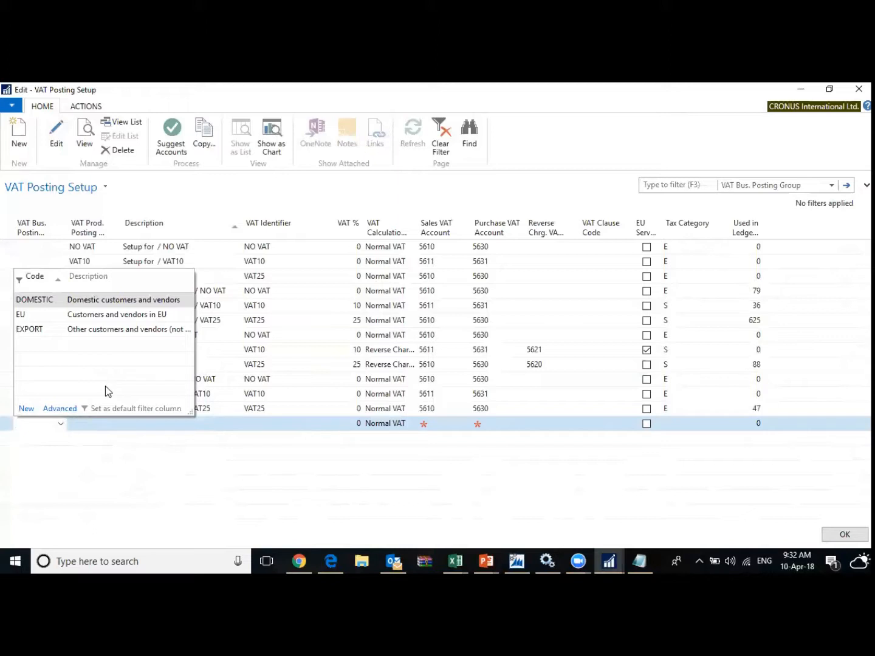
{"action": "key", "text": "Escape"}
{"action": "left_click", "coordinate": [51, 408]}
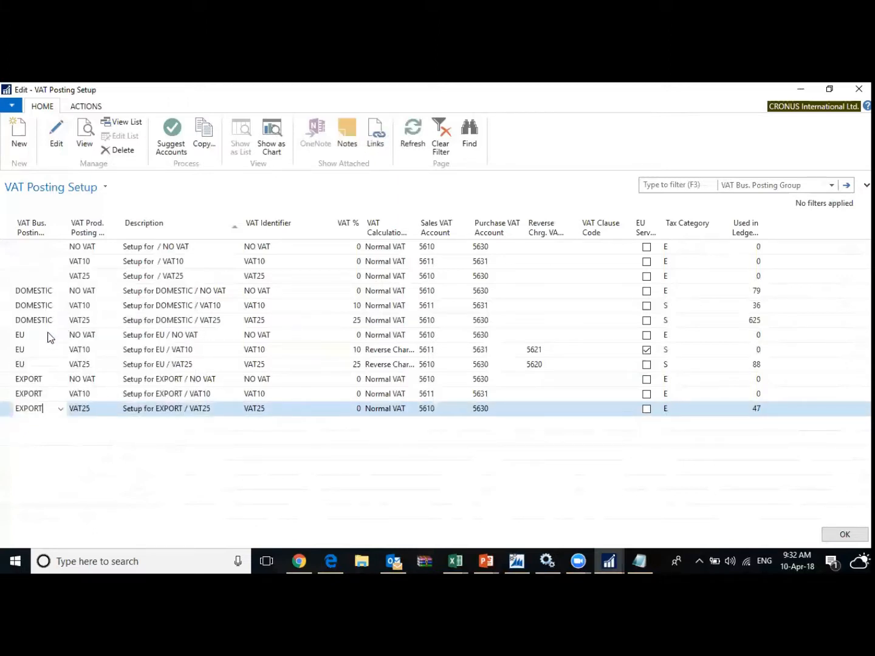
{"action": "left_click", "coordinate": [68, 421]}
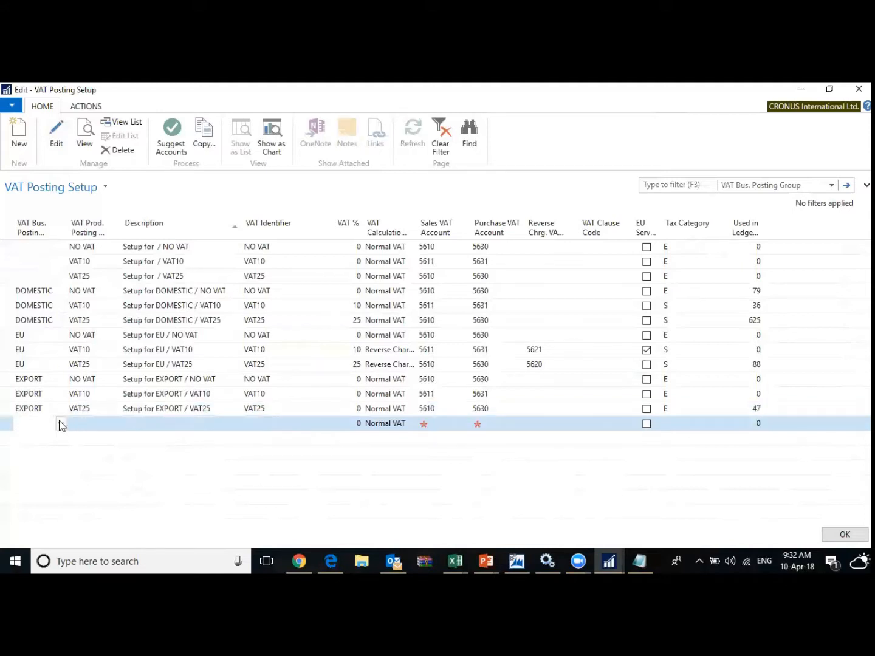
{"action": "left_click", "coordinate": [60, 424]}
{"action": "left_click", "coordinate": [116, 443]}
- Create a new VAT posting setup card with DOMESTIC as its VAT business posting group
{"action": "left_click", "coordinate": [19, 138]}
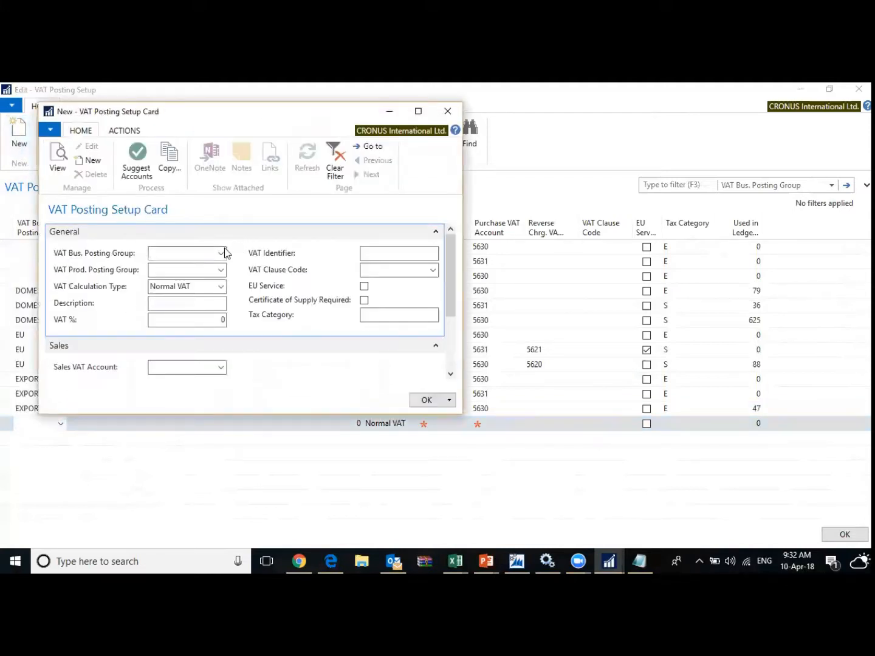
{"action": "left_click", "coordinate": [221, 252]}
{"action": "left_click", "coordinate": [191, 294]}
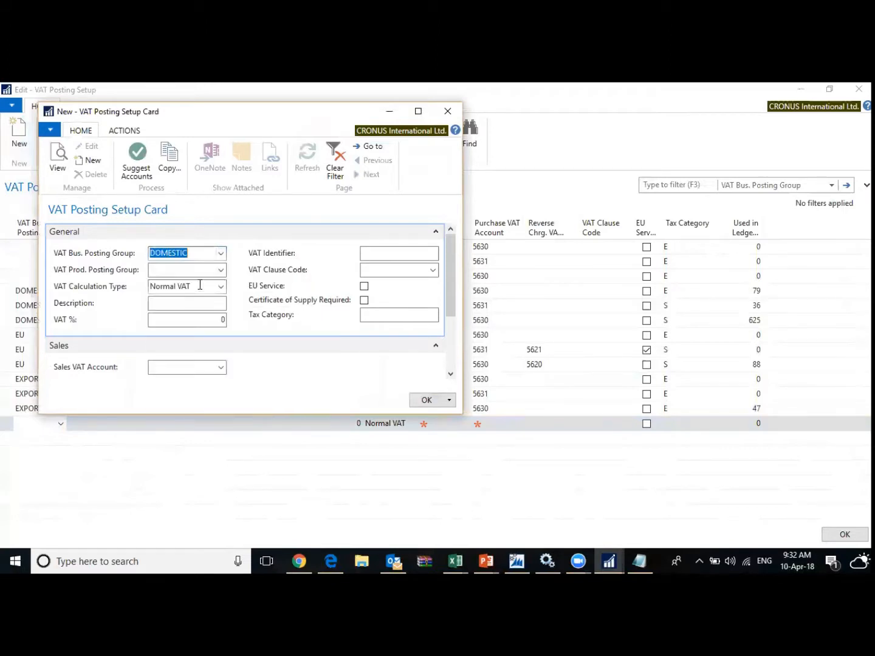
- Create a VAT product posting group with code FULL VAT and description FULL VAT, and close the group list
{"action": "left_click", "coordinate": [221, 271]}
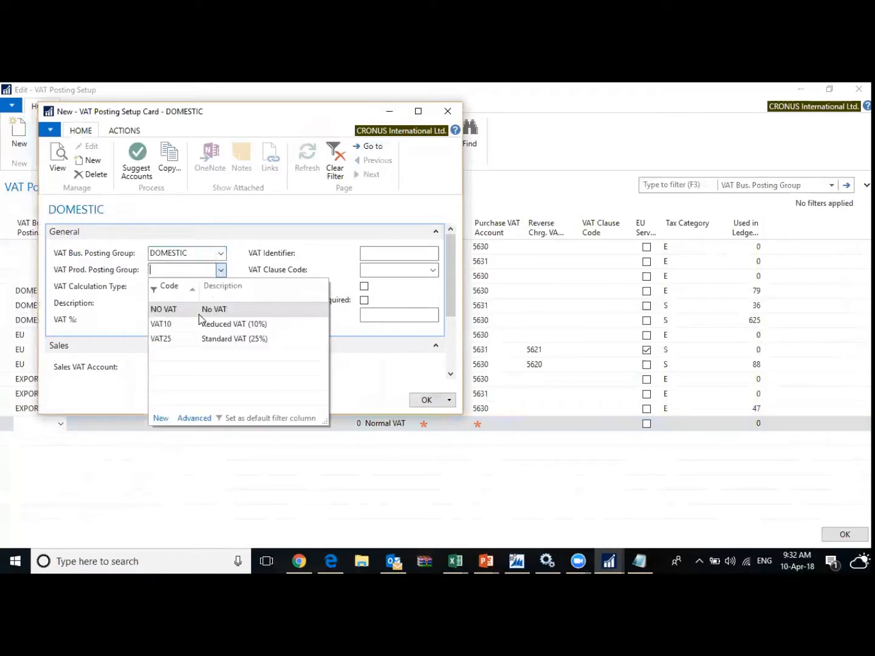
{"action": "left_click", "coordinate": [190, 416]}
{"action": "left_click", "coordinate": [363, 143]}
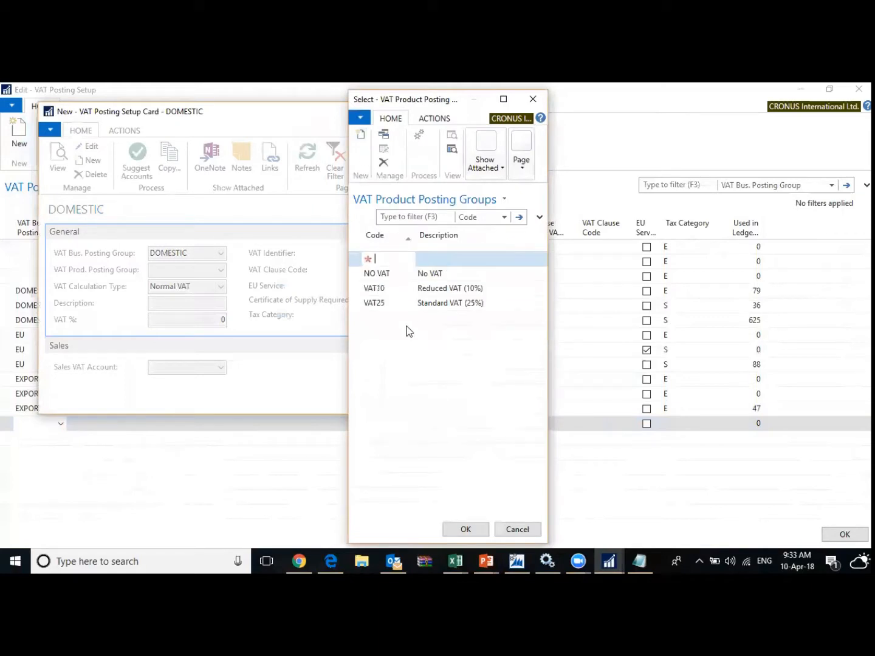
{"action": "type", "text": "FULL VAT"}
{"action": "key", "text": "Tab"}
{"action": "type", "text": "FULL VAT"}
{"action": "key", "text": "Tab"}
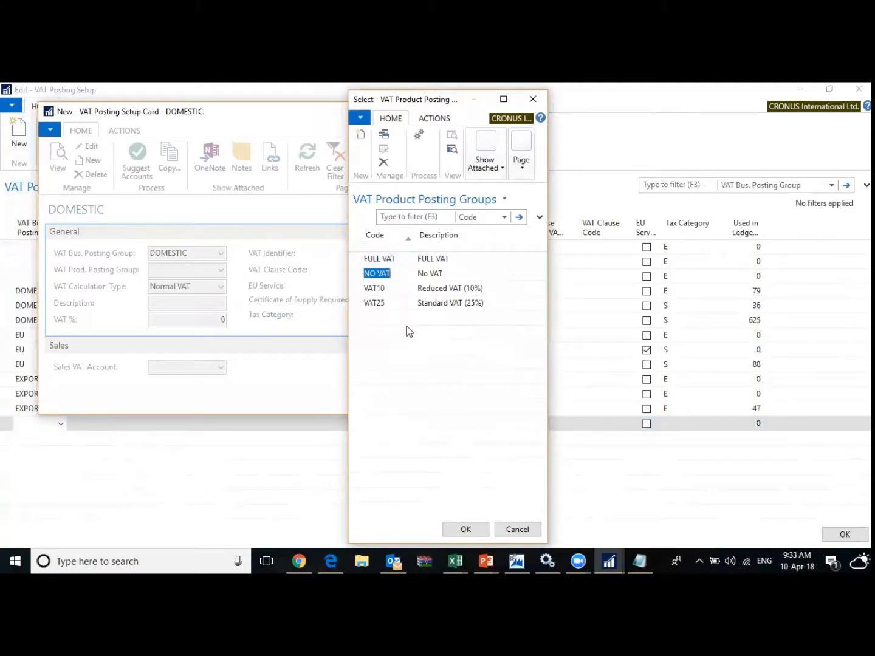
{"action": "key", "text": "Escape"}
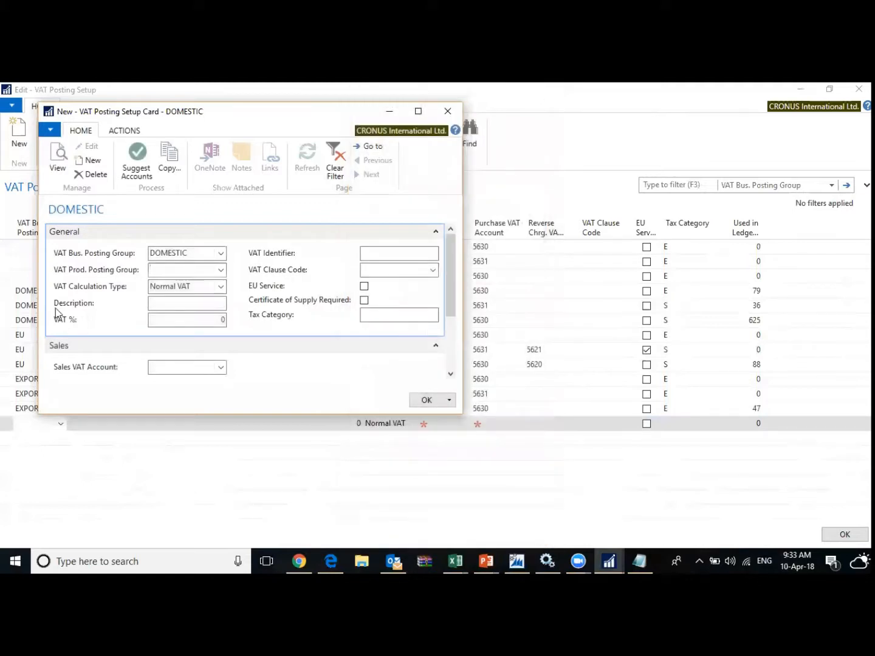
- Assign the FULL VAT product posting group to the new setup card and set its VAT calculation type to Full VAT
{"action": "left_click", "coordinate": [220, 270]}
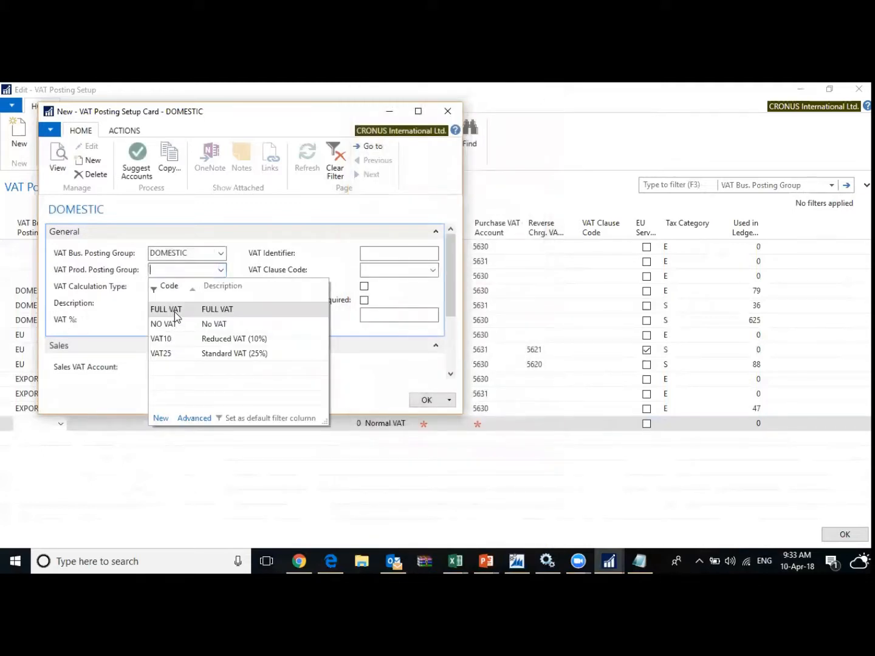
{"action": "left_click", "coordinate": [174, 310]}
{"action": "left_click", "coordinate": [204, 289]}
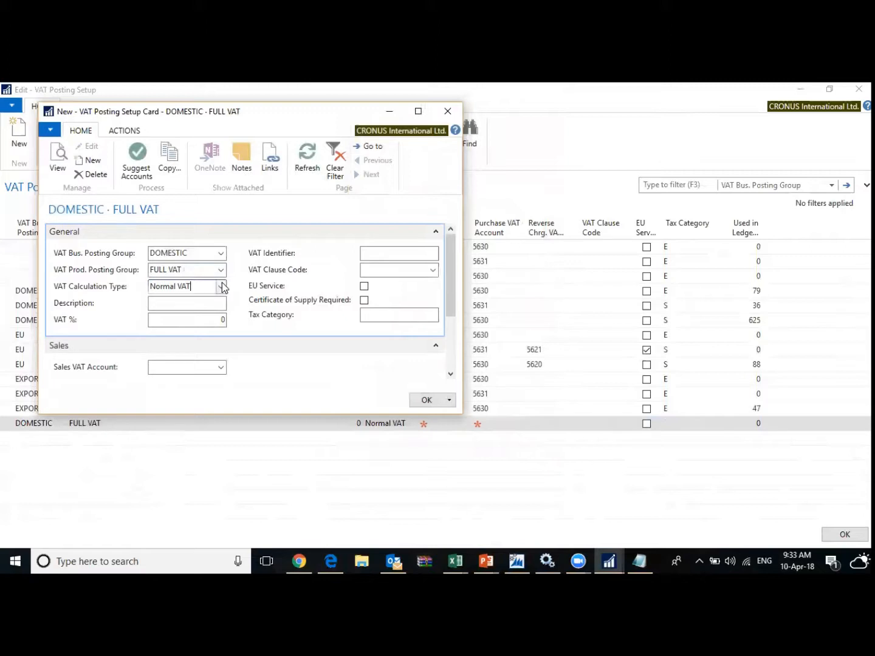
{"action": "left_click", "coordinate": [221, 287]}
{"action": "left_click", "coordinate": [174, 331]}
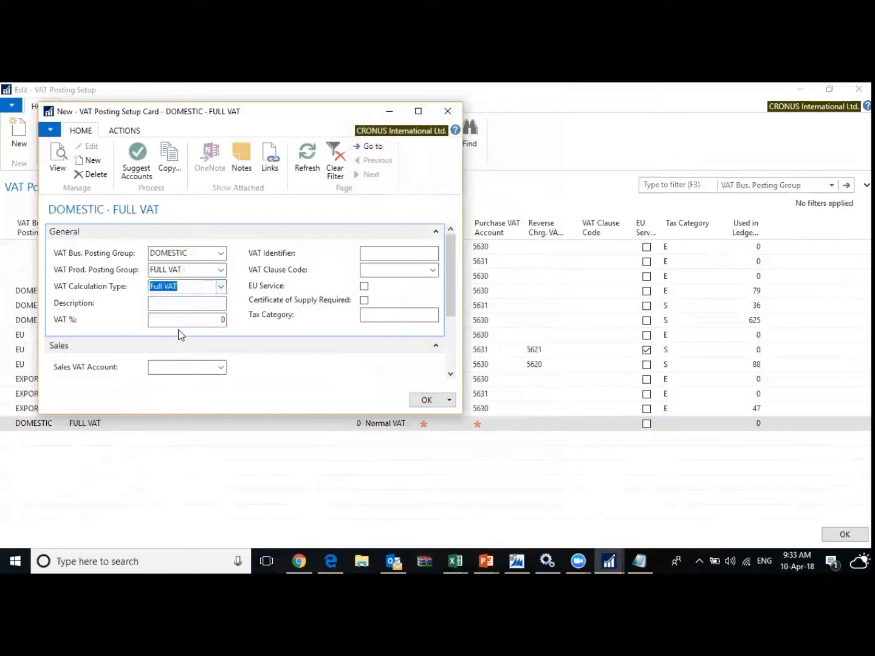
- Create a VAT business posting group with code FULL VAT and description FULL VAT, and close the group list
{"action": "left_click", "coordinate": [186, 302]}
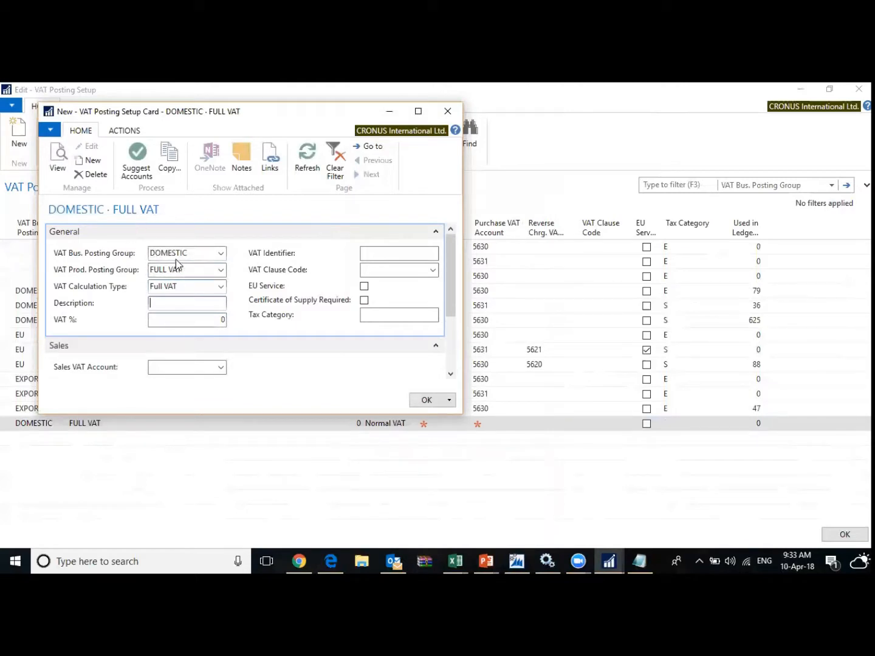
{"action": "left_click", "coordinate": [220, 253]}
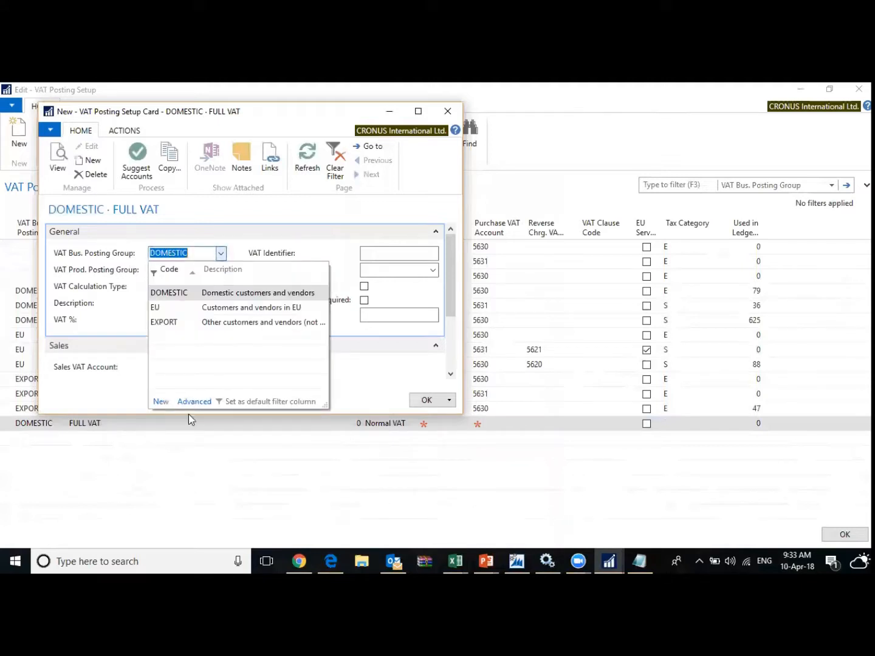
{"action": "left_click", "coordinate": [193, 402]}
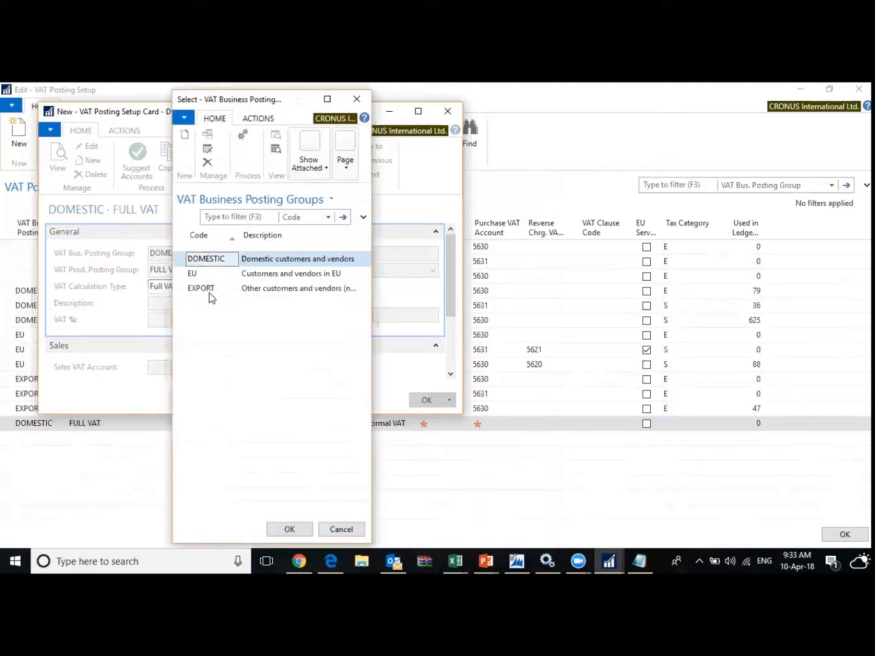
{"action": "left_click", "coordinate": [184, 136]}
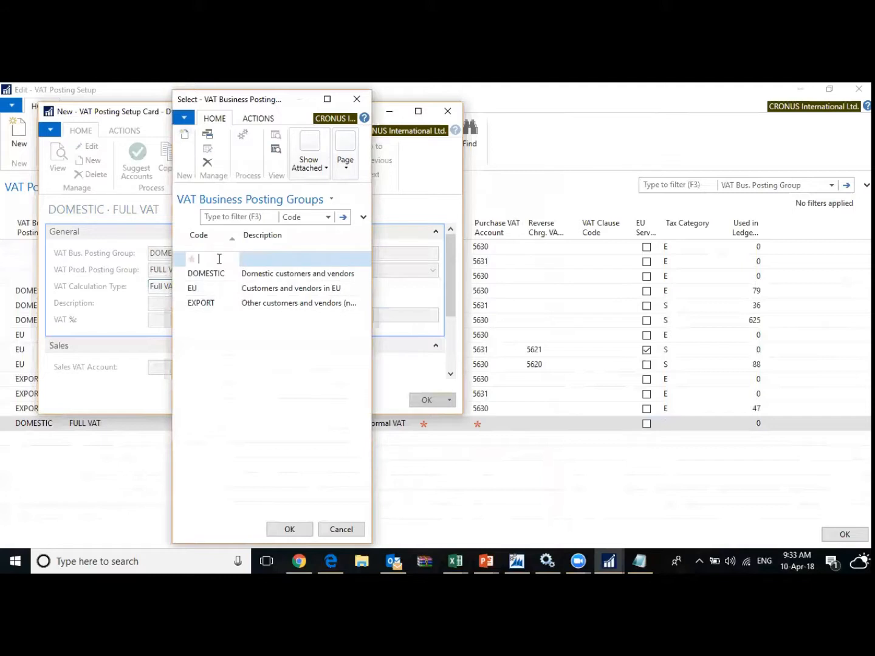
{"action": "type", "text": "FULL VAT"}
{"action": "key", "text": "Tab"}
{"action": "left_click", "coordinate": [218, 258]}
{"action": "key", "text": "ctrl+c"}
{"action": "key", "text": "Tab"}
{"action": "key", "text": "ctrl+v"}
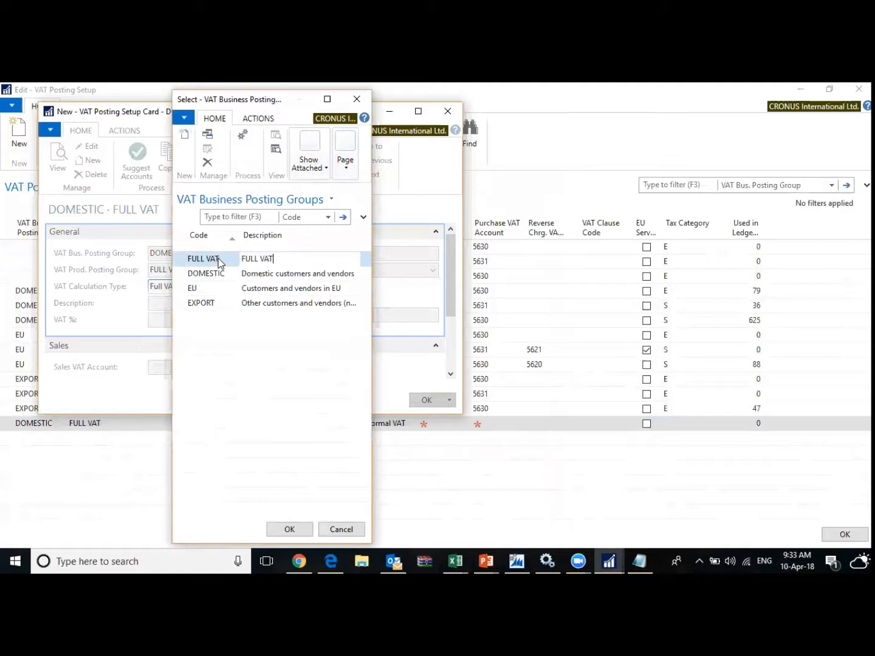
{"action": "key", "text": "Tab"}
{"action": "key", "text": "Escape"}
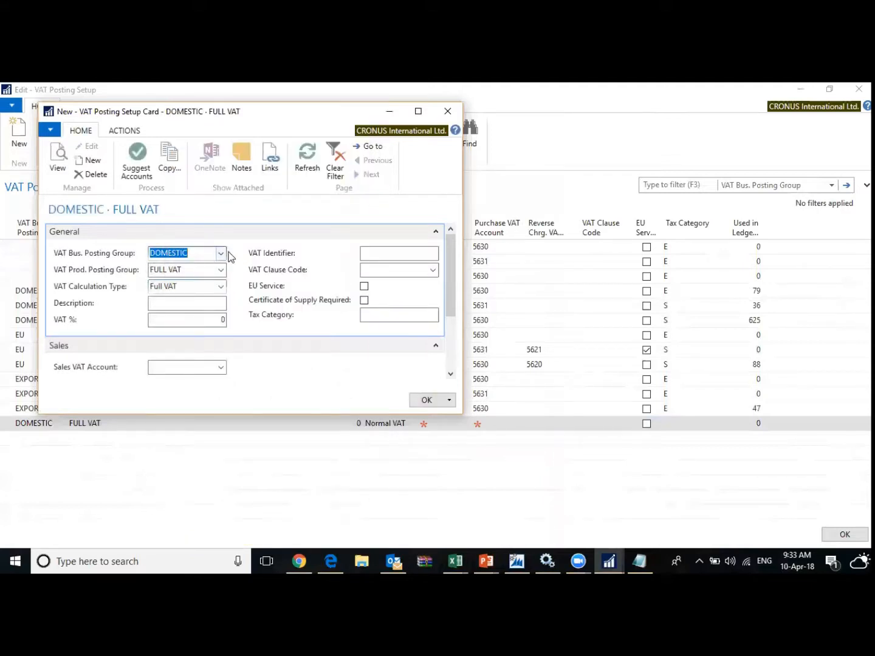
- Assign the FULL VAT business posting group to the setup card, accept renaming the record, and close the card
{"action": "left_click", "coordinate": [221, 253]}
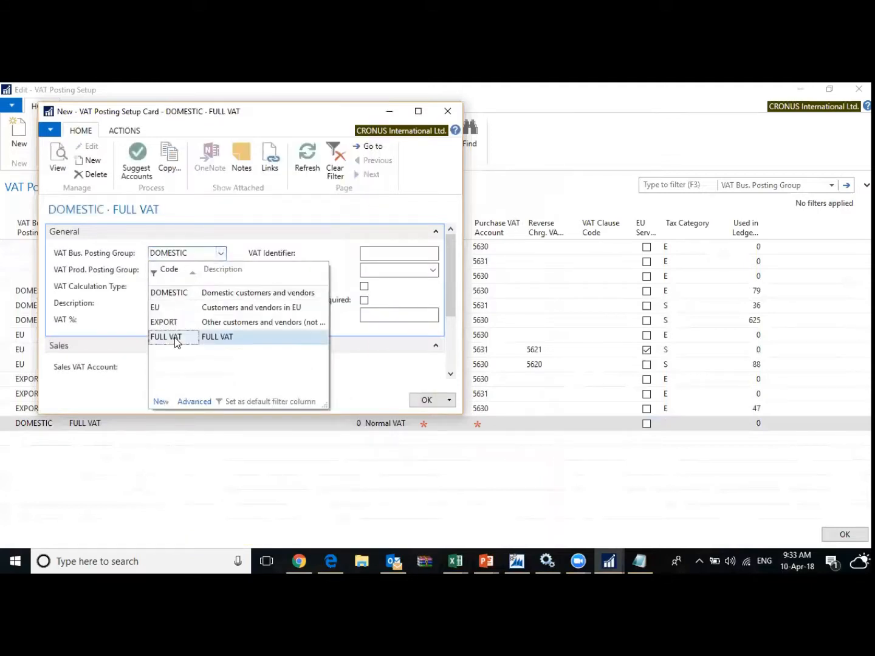
{"action": "left_click", "coordinate": [175, 337]}
{"action": "key", "text": "Tab"}
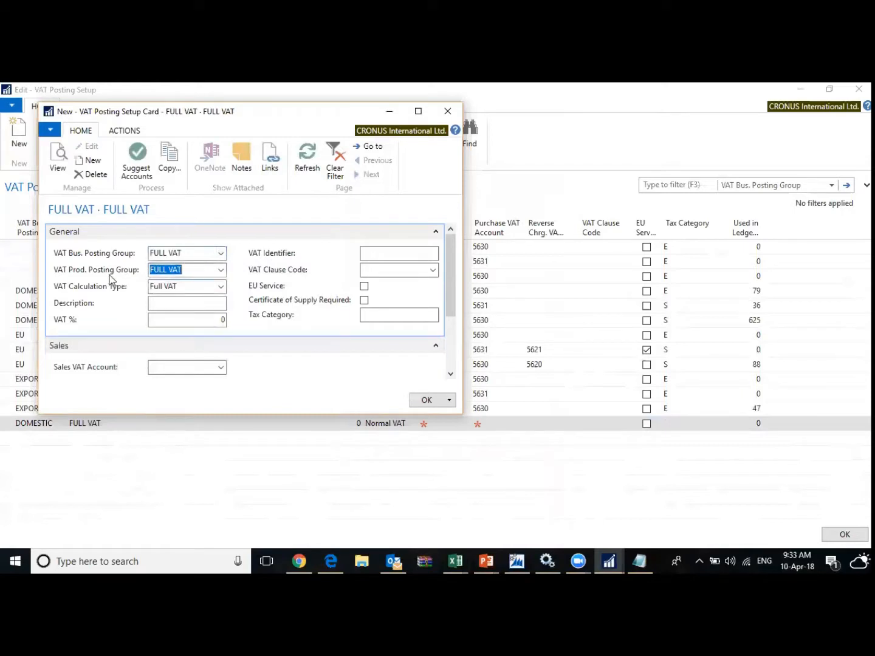
{"action": "left_click", "coordinate": [194, 307]}
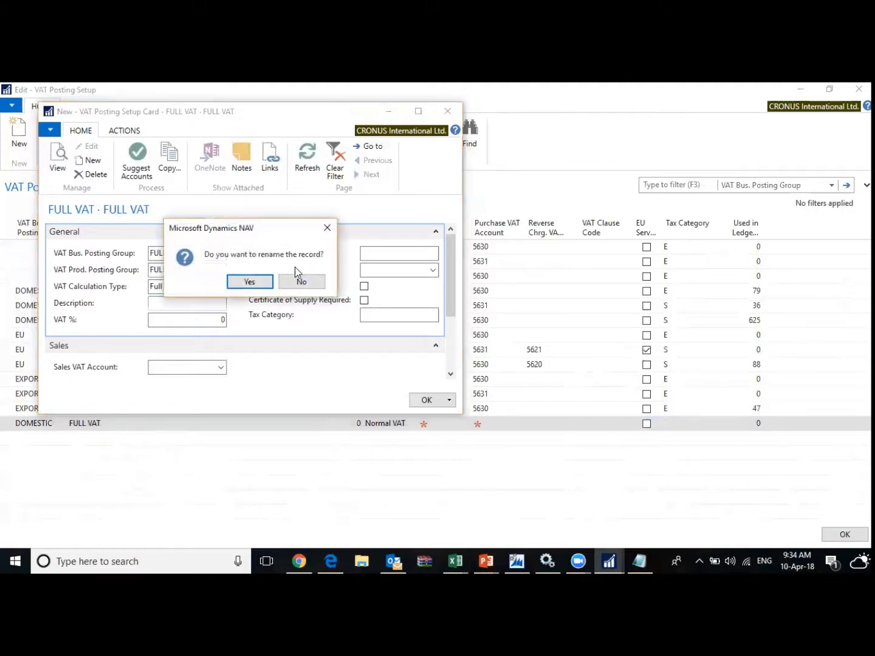
{"action": "left_click", "coordinate": [271, 280]}
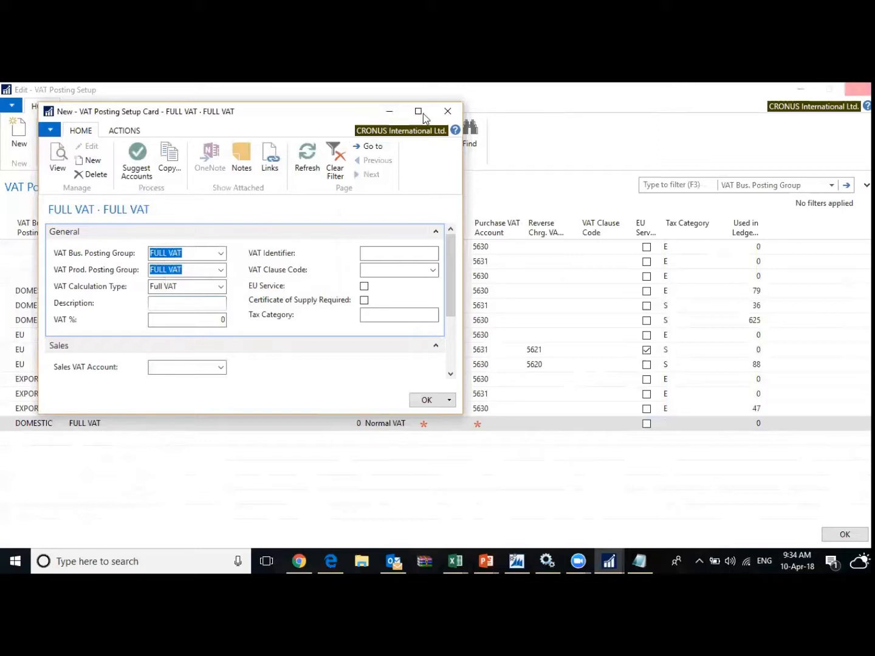
{"action": "left_click", "coordinate": [447, 111]}
{"action": "left_click", "coordinate": [105, 380]}
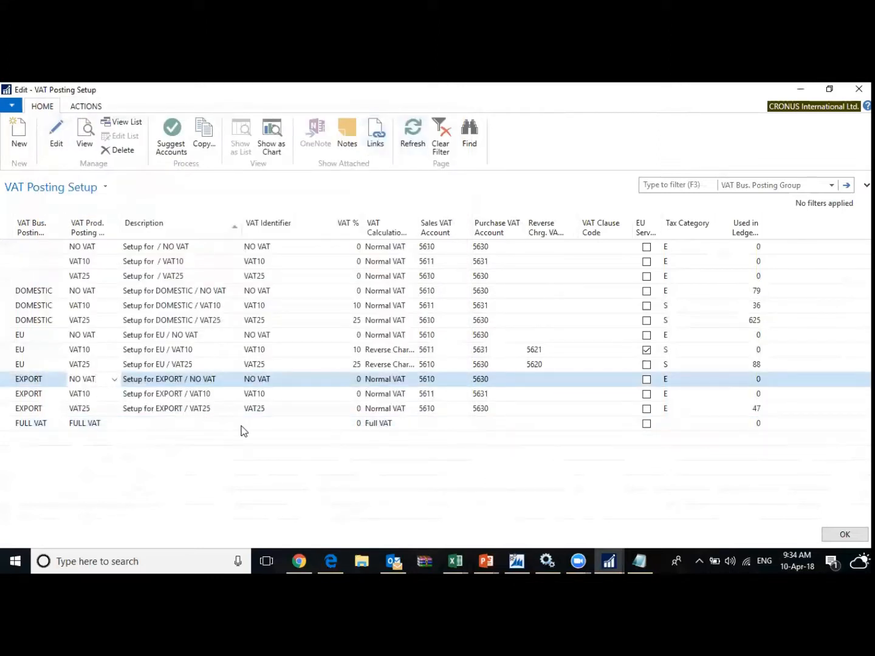
{"action": "left_click", "coordinate": [193, 425]}
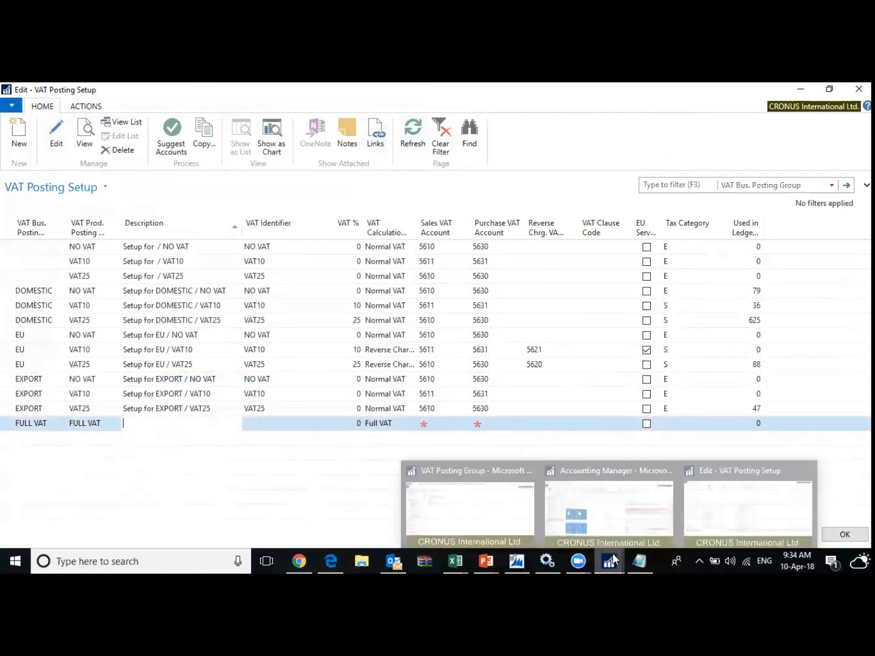
- Switch to Notepad and replace all existing notes with the line "100$ with 5% VAT"
{"action": "mouse_move", "coordinate": [467, 558]}
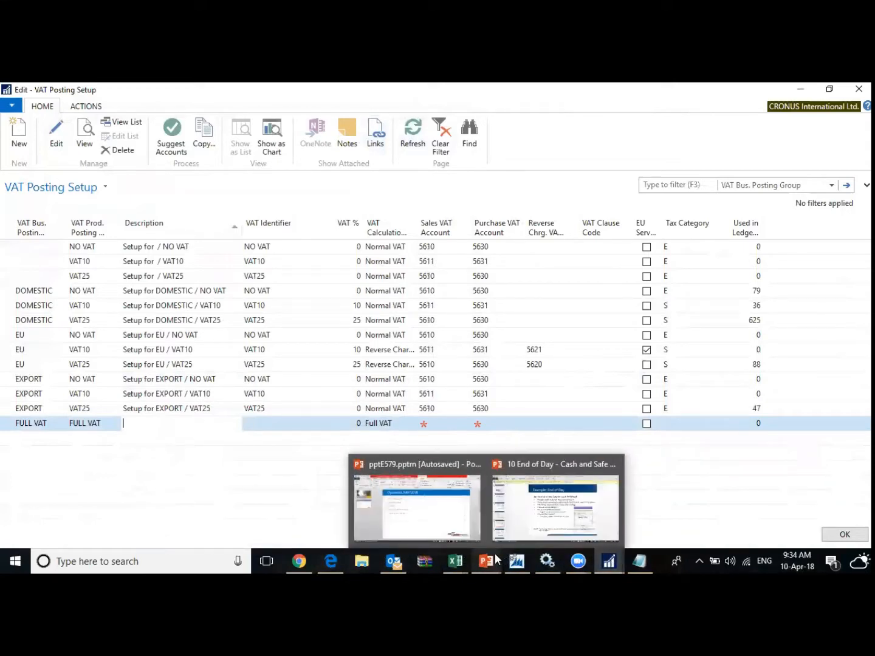
{"action": "left_click", "coordinate": [639, 561]}
{"action": "left_click_drag", "start_coordinate": [316, 274], "coordinate": [172, 175]}
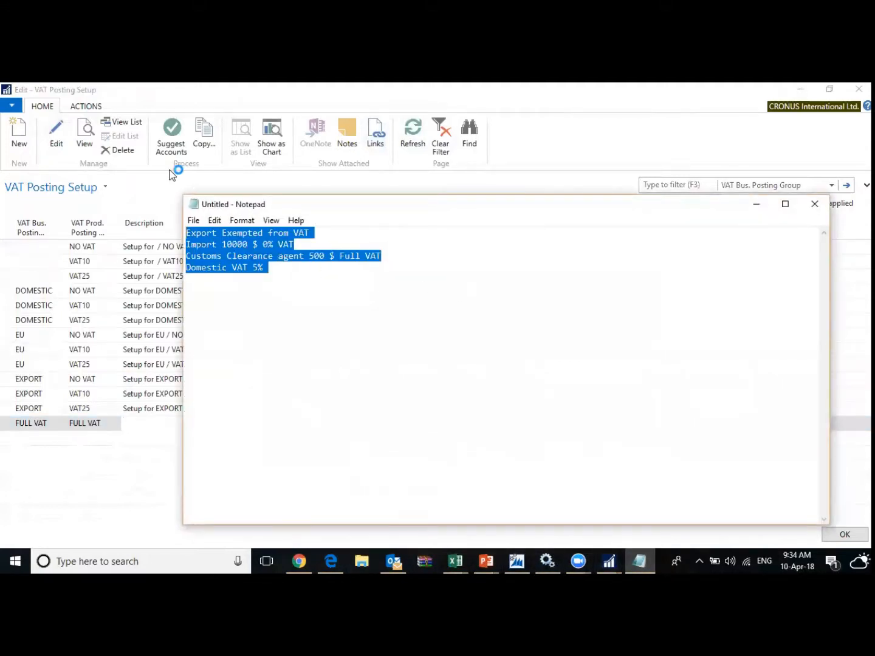
{"action": "key", "text": "Delete"}
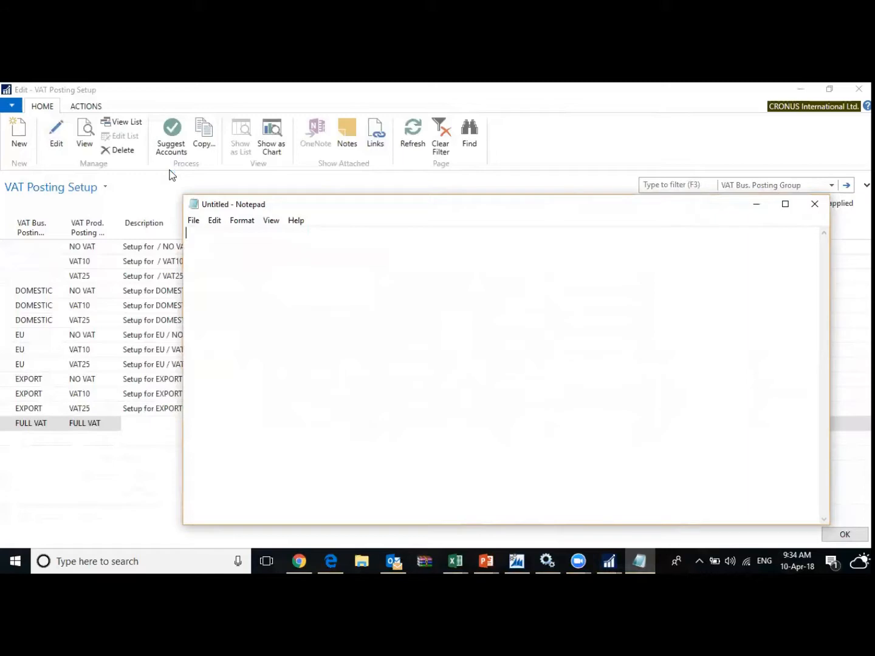
{"action": "type", "text": "100$ with 5% VAT"}
{"action": "key", "text": "Return"}
- Open Calculator, multiply 100 by 1.05 to get the VAT-inclusive amount, and minimize it to return to the notes
{"action": "left_click", "coordinate": [143, 560]}
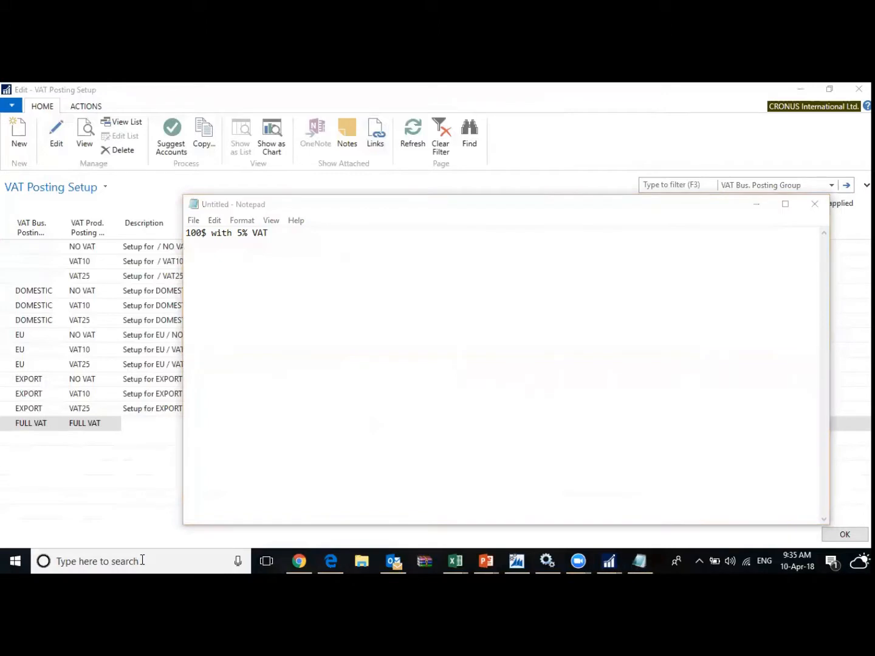
{"action": "type", "text": "cal"}
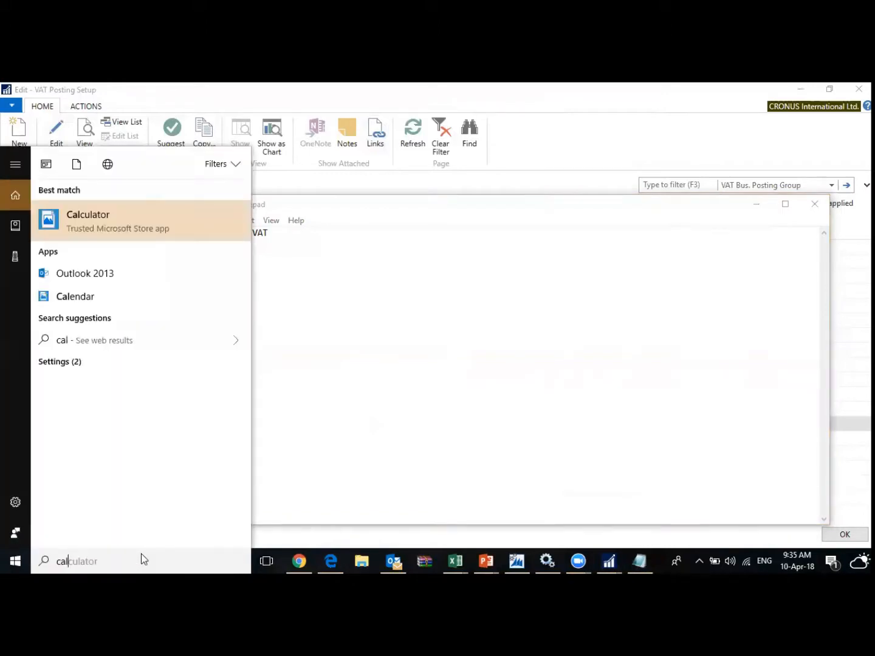
{"action": "key", "text": "Return"}
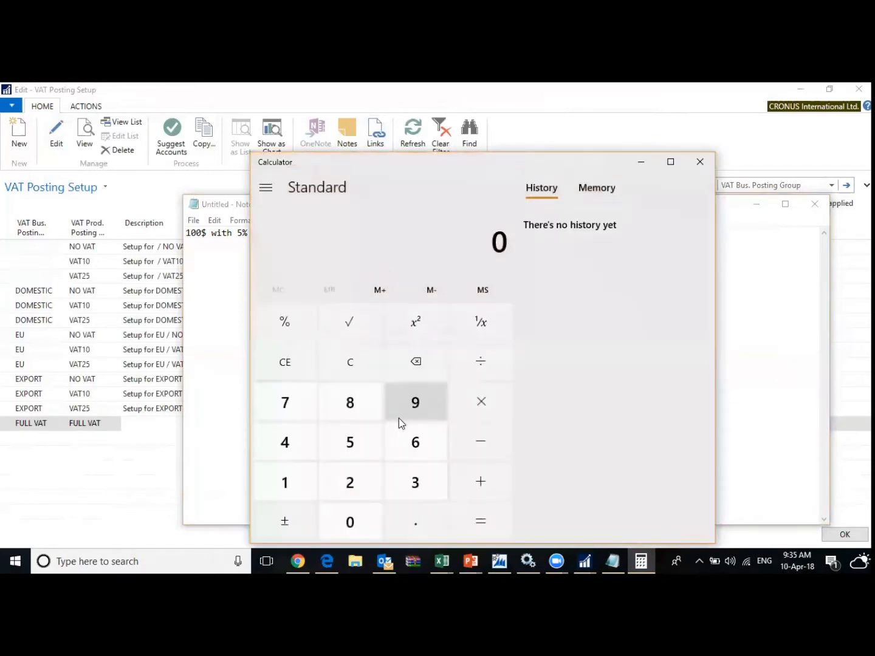
{"action": "type", "text": "11"}
{"action": "key", "text": "BackSpace"}
{"action": "type", "text": "00"}
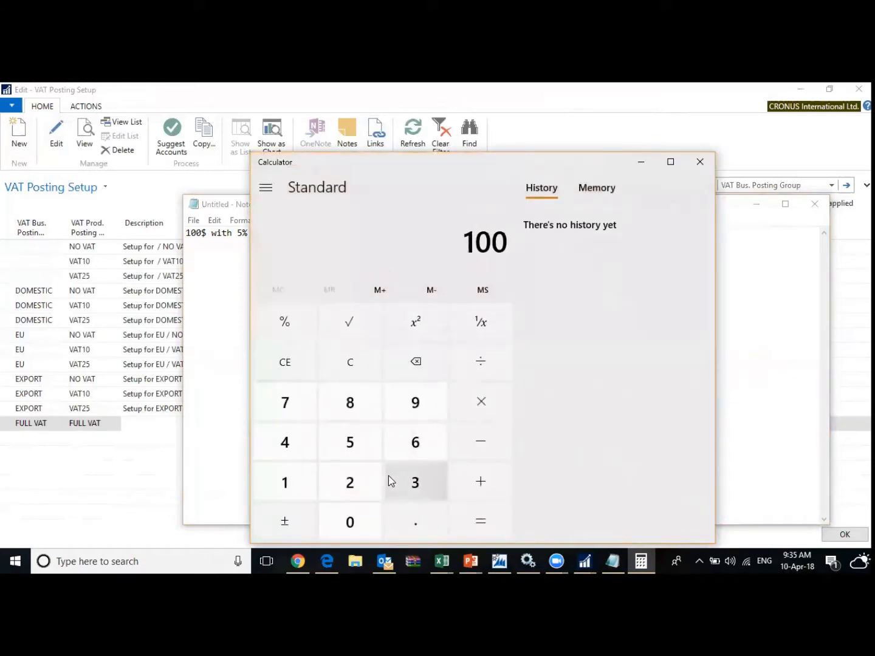
{"action": "left_click", "coordinate": [493, 402]}
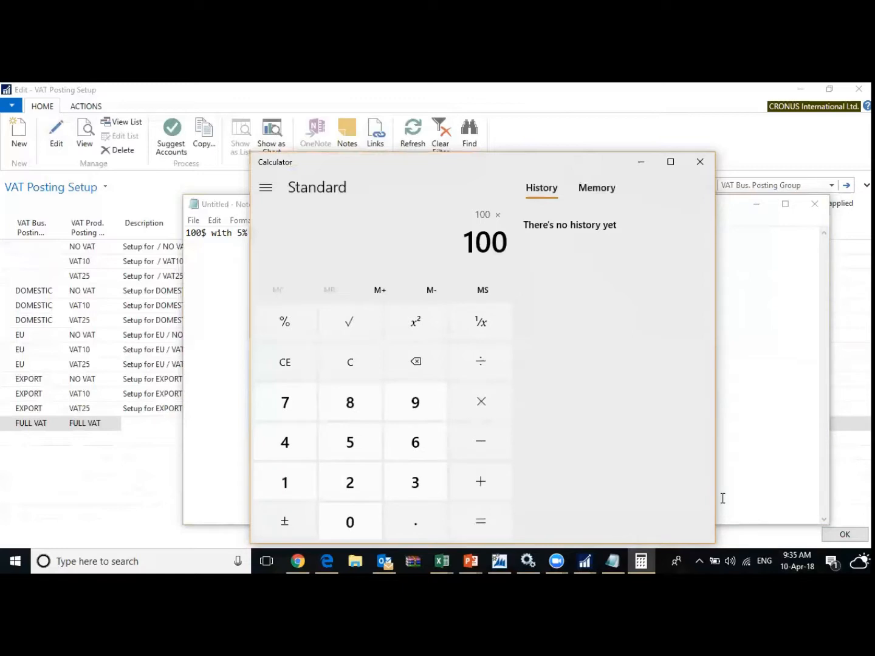
{"action": "type", "text": "1.05"}
{"action": "key", "text": "Return"}
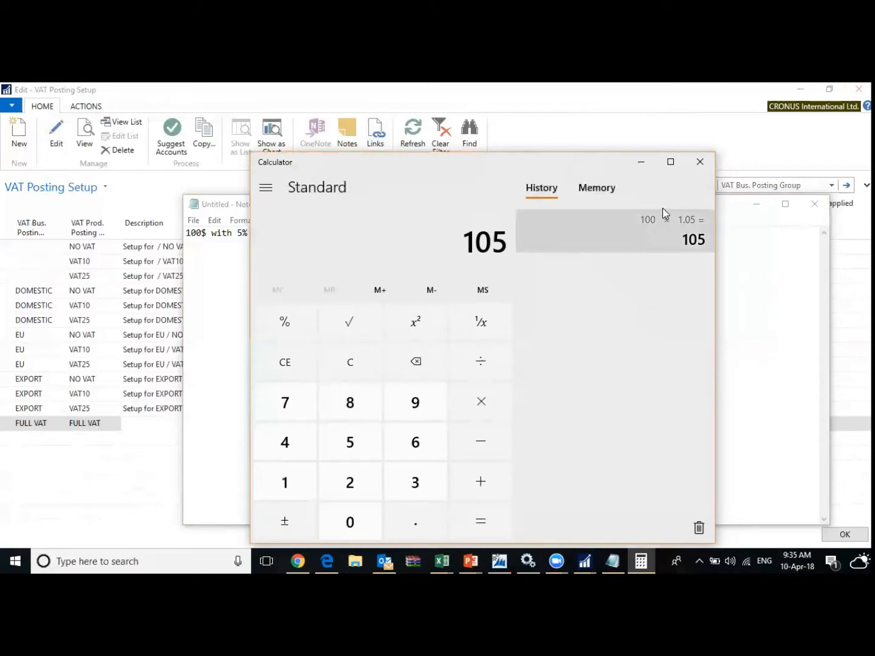
{"action": "left_click", "coordinate": [637, 164]}
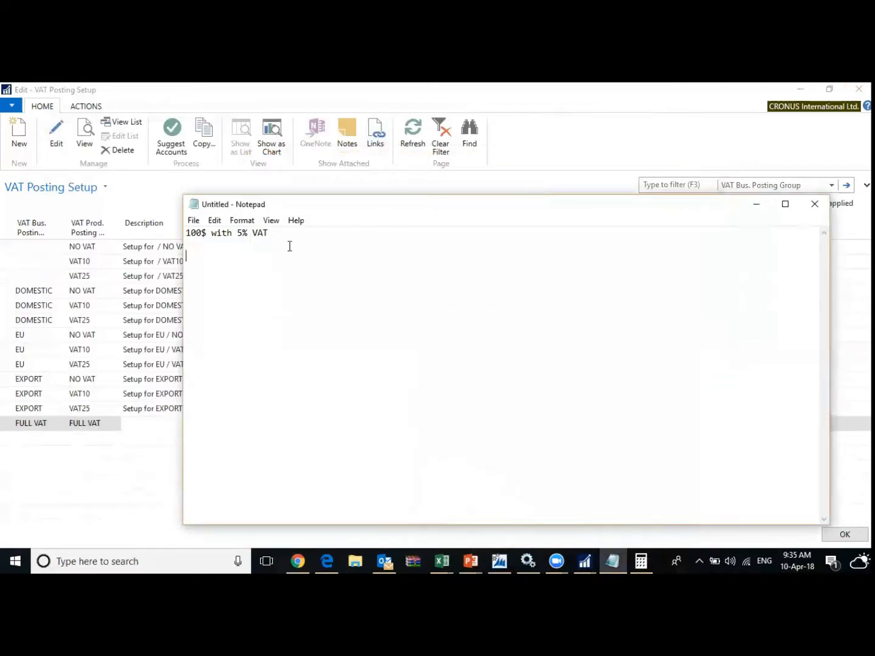
- Add "105$ incl. VAT" beneath the first note and, after a blank line, "100$ Inc. VAT"
{"action": "left_click", "coordinate": [224, 246]}
{"action": "type", "text": "105$ incl. VAT"}
{"action": "key", "text": "Return"}
{"action": "key", "text": "Return"}
{"action": "type", "text": "100$ "}
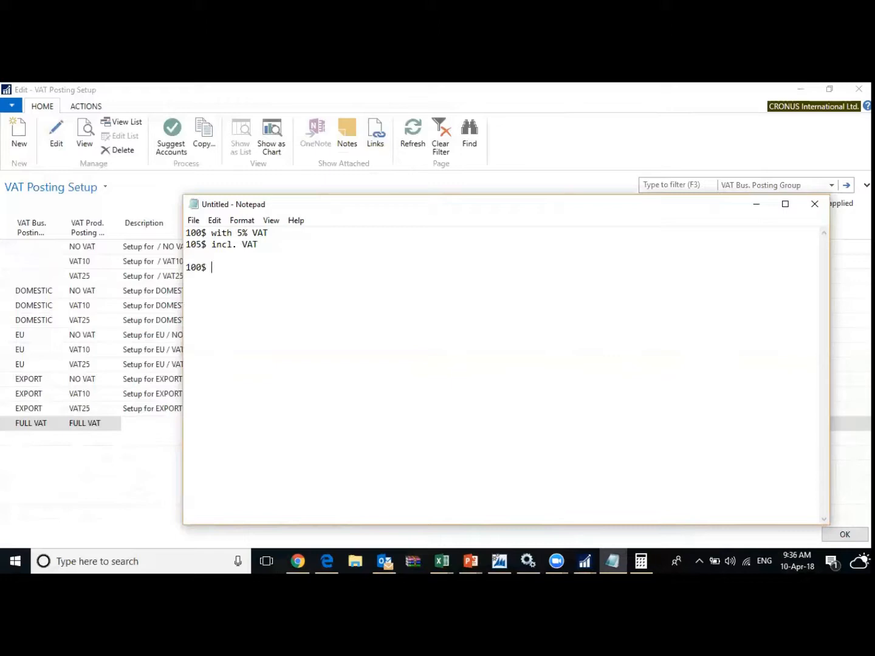
{"action": "type", "text": "Inc. VAT"}
{"action": "key", "text": "Return"}
- Switch to Calculator and divide 100 by 1.05 to work out the amount excluding VAT
{"action": "left_click", "coordinate": [641, 561]}
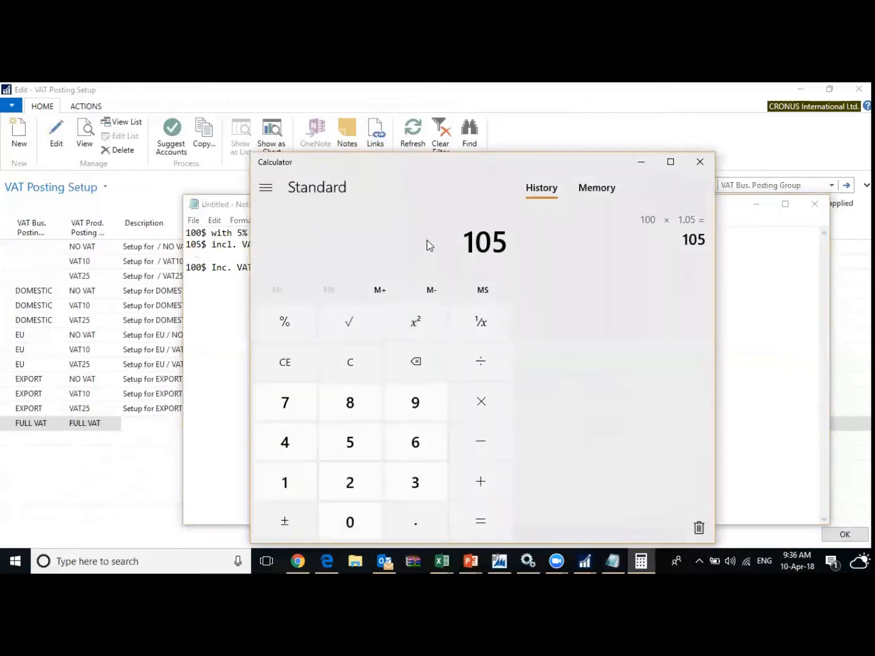
{"action": "left_click", "coordinate": [277, 363]}
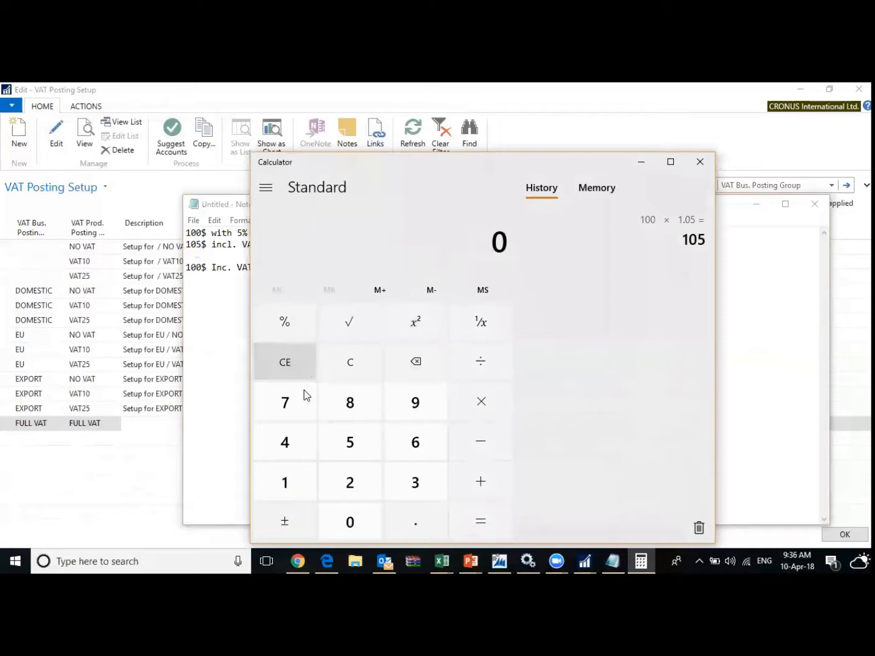
{"action": "left_click", "coordinate": [285, 481]}
{"action": "left_click", "coordinate": [339, 517]}
{"action": "left_click", "coordinate": [339, 516]}
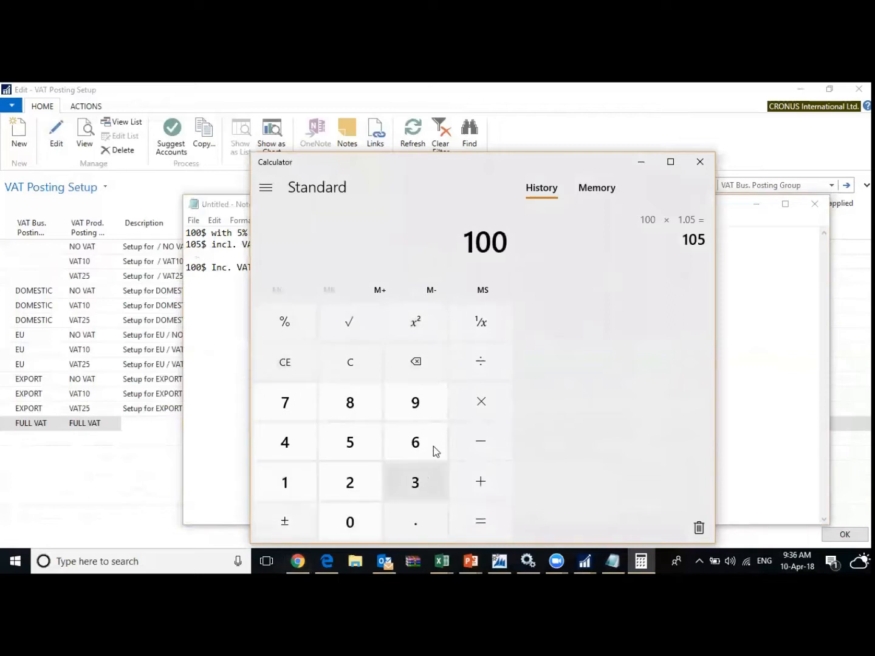
{"action": "left_click", "coordinate": [483, 369]}
{"action": "left_click", "coordinate": [287, 486]}
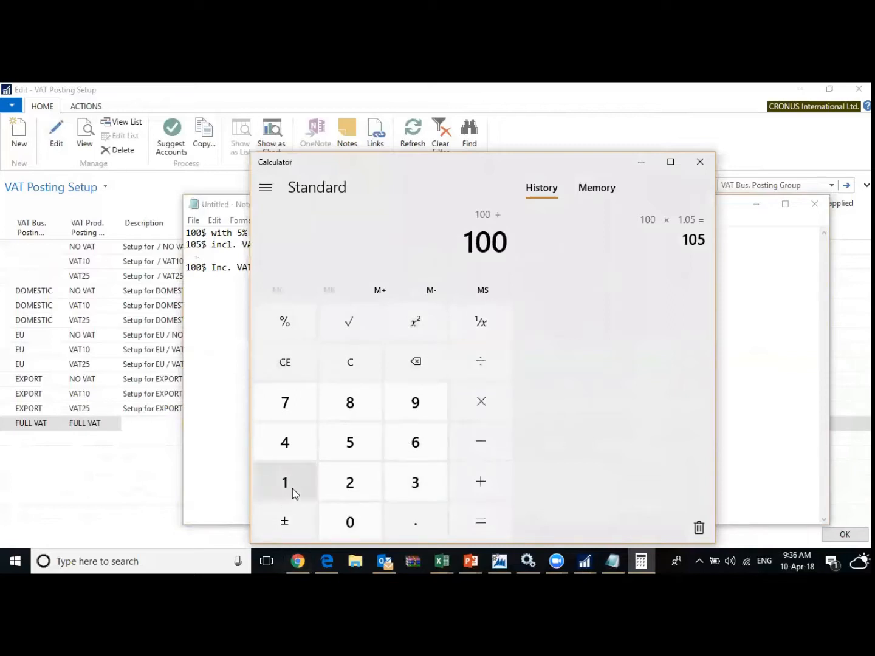
{"action": "left_click", "coordinate": [413, 523]}
{"action": "left_click", "coordinate": [366, 526]}
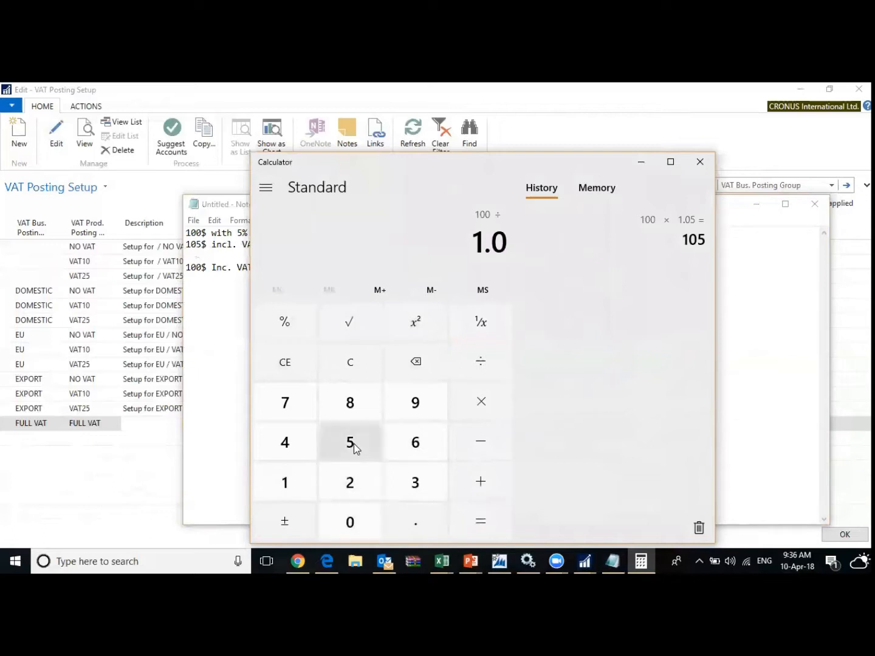
{"action": "left_click", "coordinate": [352, 447]}
{"action": "left_click", "coordinate": [467, 523]}
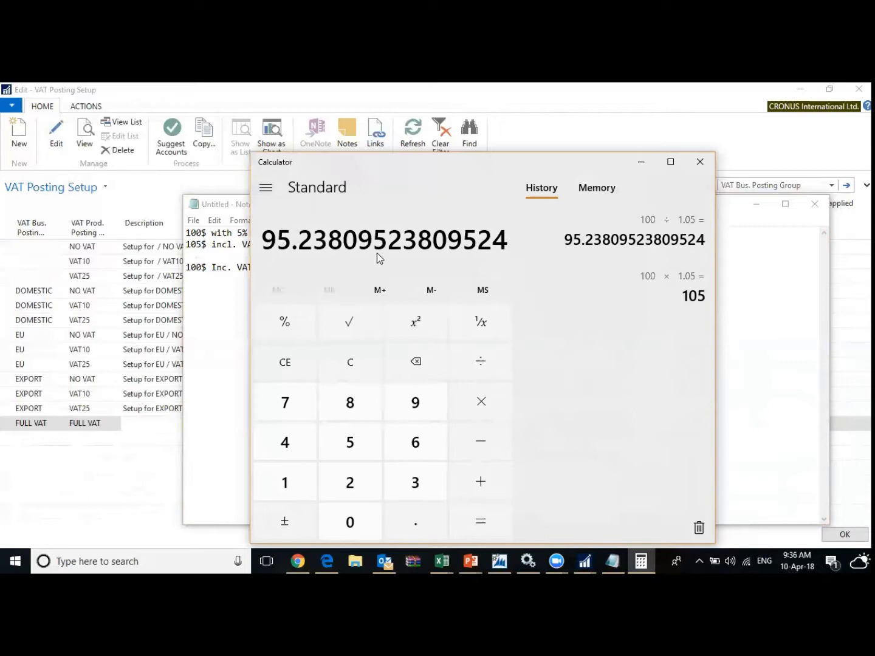
- Move the calculator clear of the notes, close it, and minimize Notepad to return to the VAT posting setup list
{"action": "left_click_drag", "start_coordinate": [396, 160], "coordinate": [457, 156]}
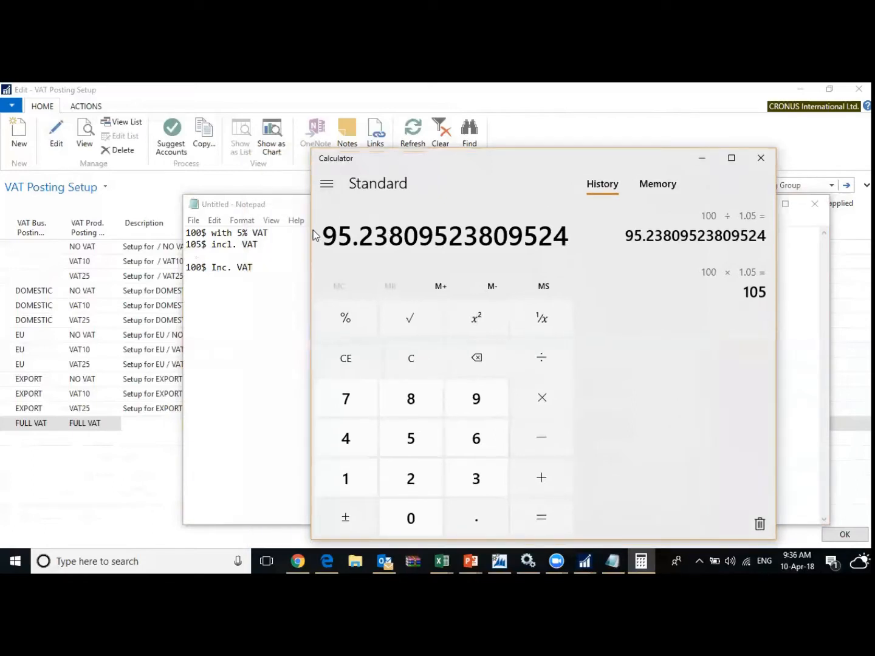
{"action": "left_click", "coordinate": [759, 158]}
{"action": "left_click", "coordinate": [757, 205]}
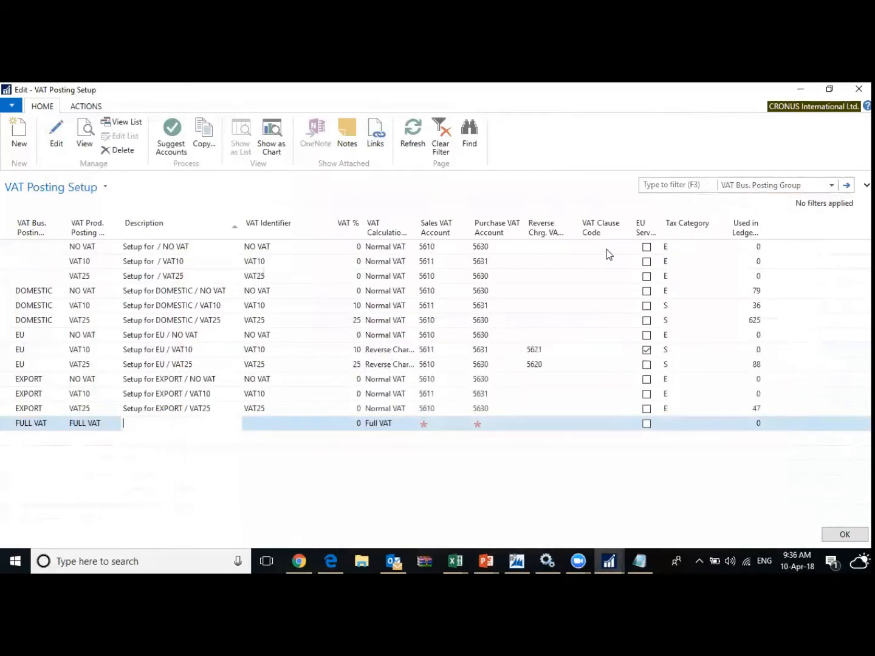
- Close the VAT posting setup list and go back through Financial Management to the Administration page
{"action": "key", "text": "Up"}
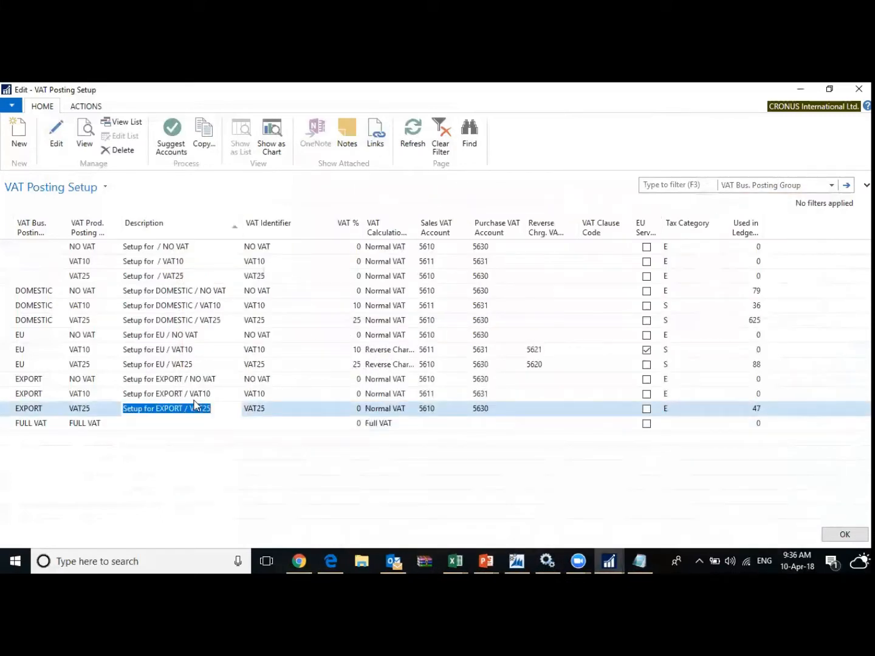
{"action": "key", "text": "Down"}
{"action": "key", "text": "Escape"}
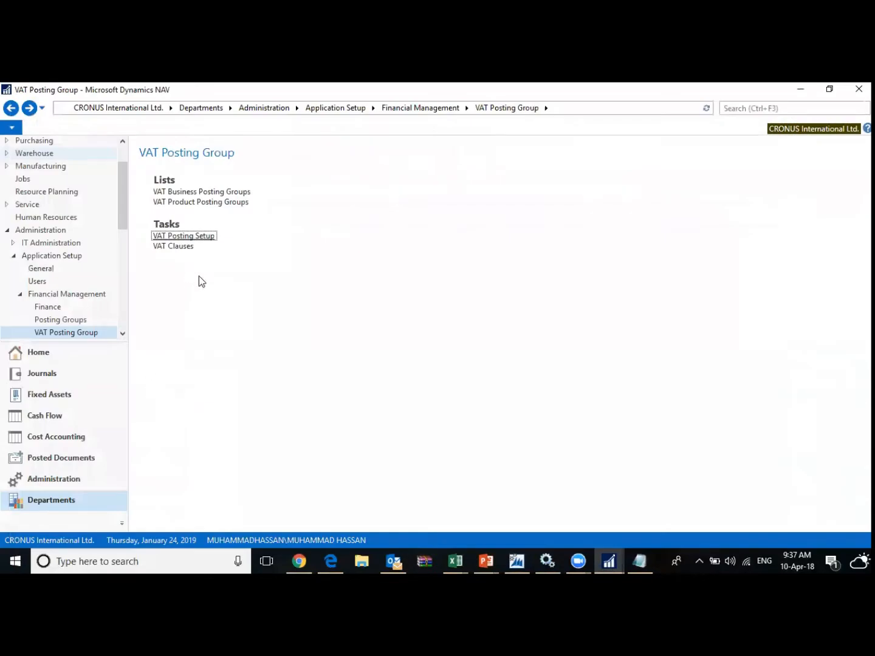
{"action": "left_click", "coordinate": [11, 107]}
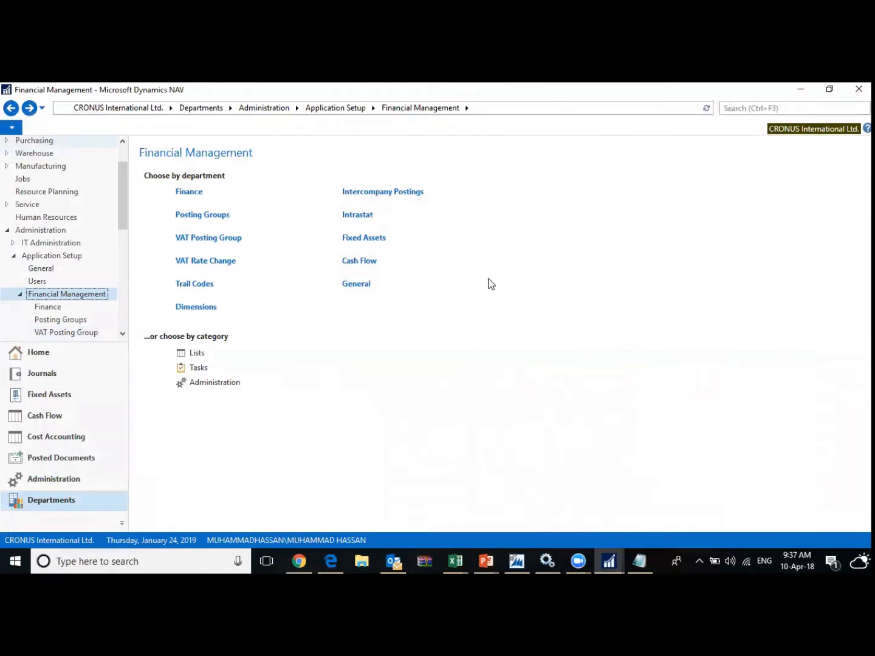
{"action": "left_click", "coordinate": [10, 111]}
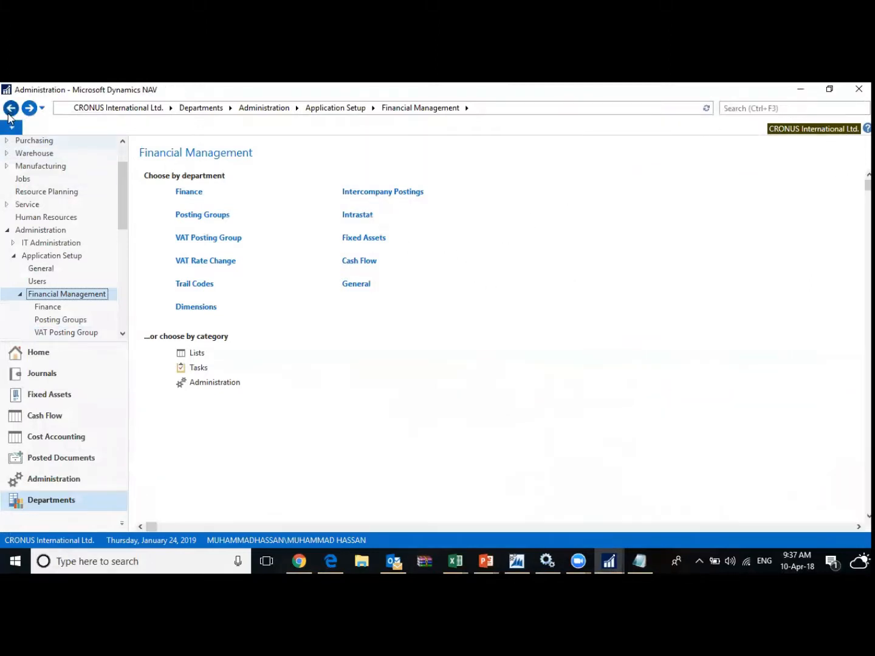
- Go back to the Departments page and open the Chart of Accounts under Financial Management's General Ledger
{"action": "left_click", "coordinate": [10, 111]}
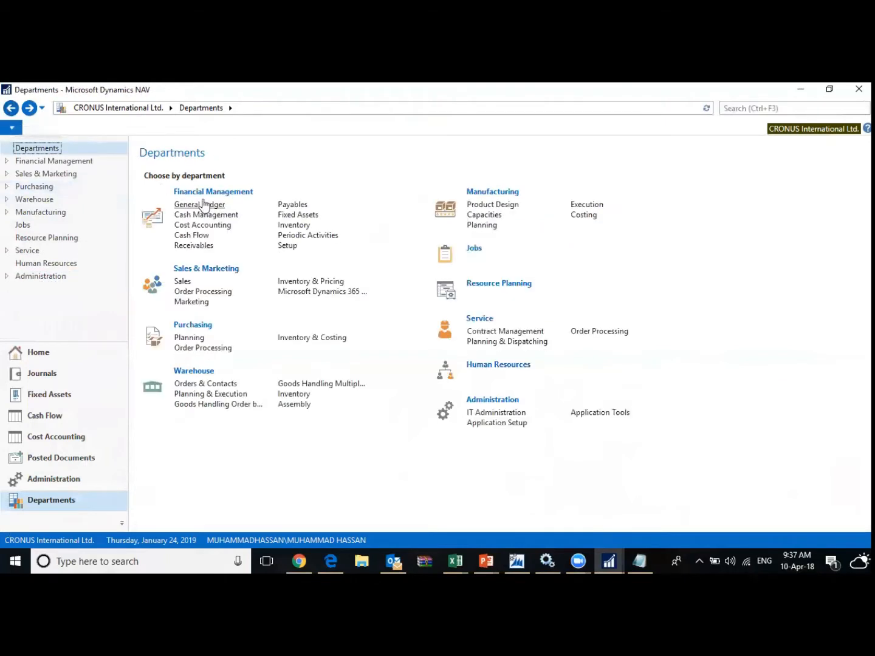
{"action": "left_click", "coordinate": [214, 192]}
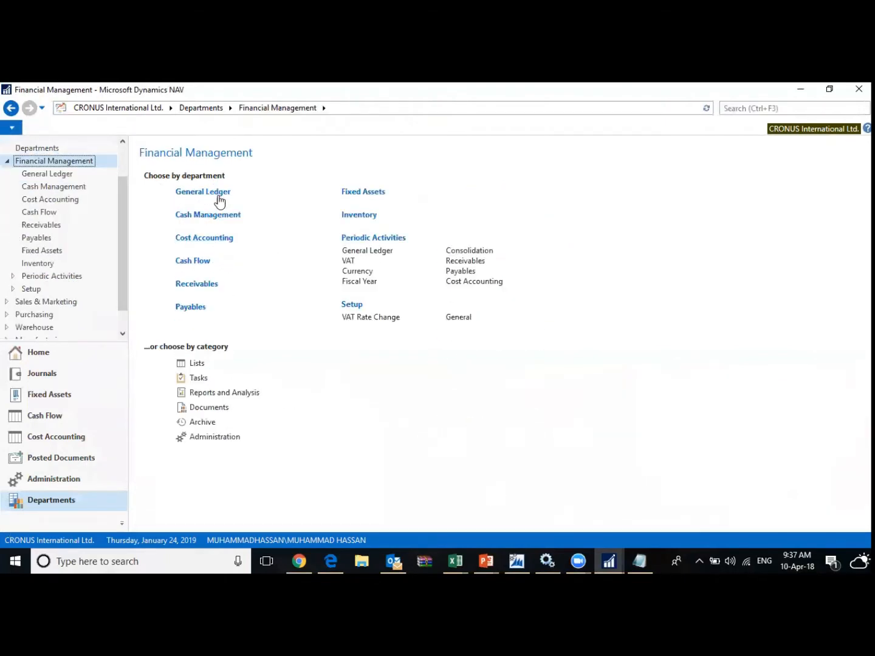
{"action": "left_click", "coordinate": [213, 193]}
{"action": "left_click", "coordinate": [204, 194]}
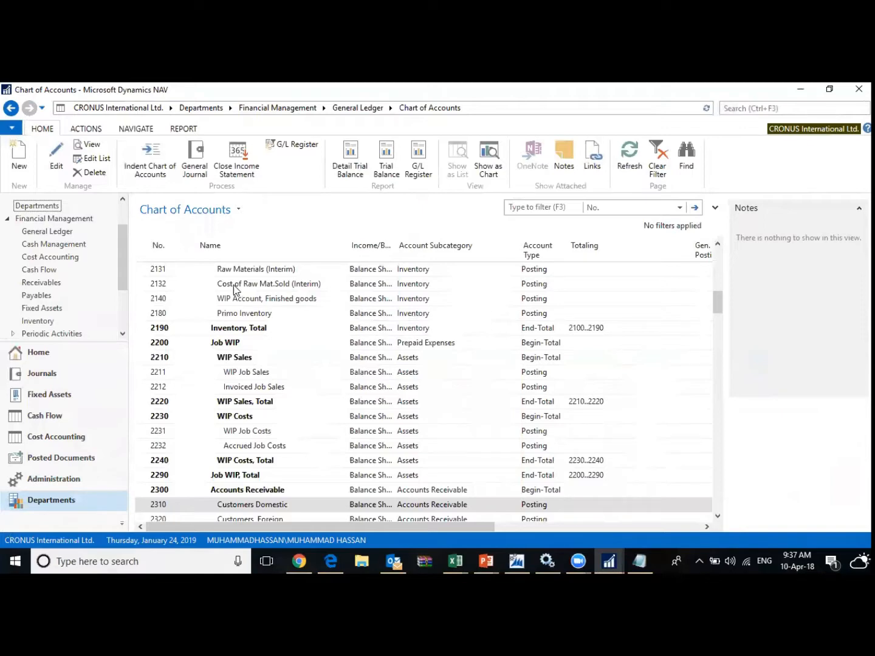
- Return to the start of the chart of accounts and open the card of account 1000, BALANCE SHEET
{"action": "scroll", "coordinate": [236, 287], "scroll_direction": "up", "scroll_amount": 7}
{"action": "left_click", "coordinate": [255, 320]}
{"action": "key", "text": "ctrl+Home"}
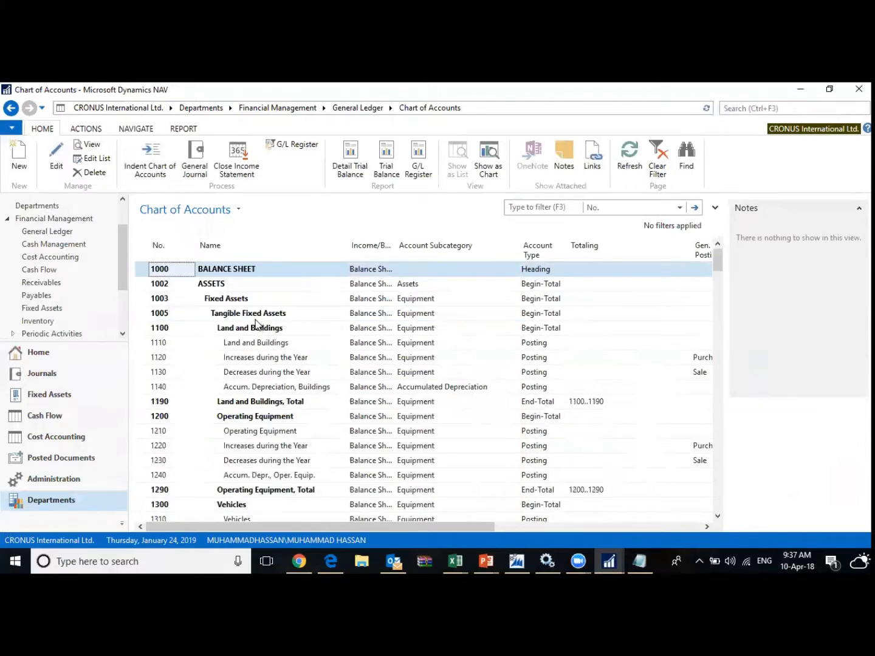
{"action": "left_click", "coordinate": [255, 320]}
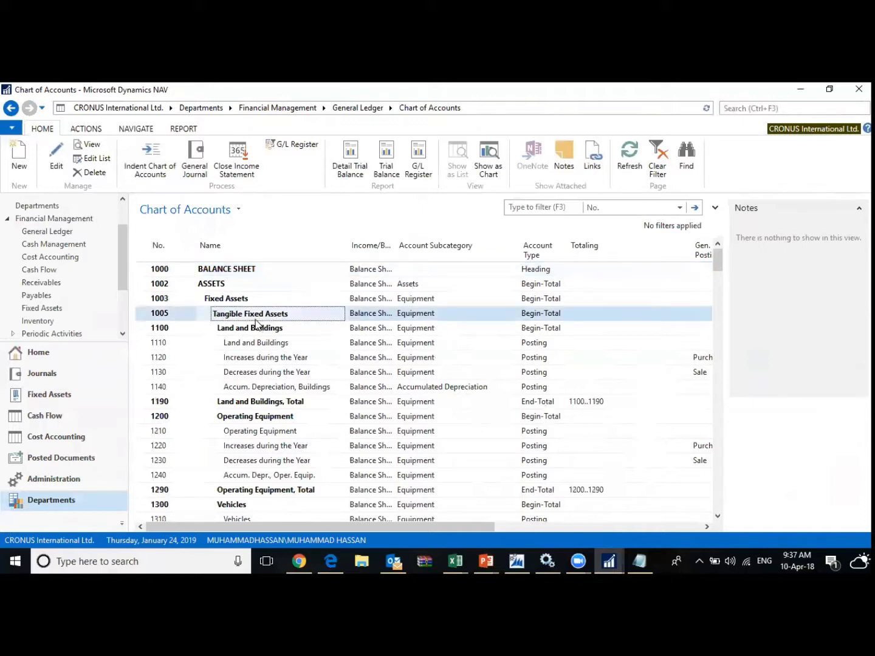
{"action": "key", "text": "Up"}
{"action": "key", "text": "Up"}
{"action": "key", "text": "Up"}
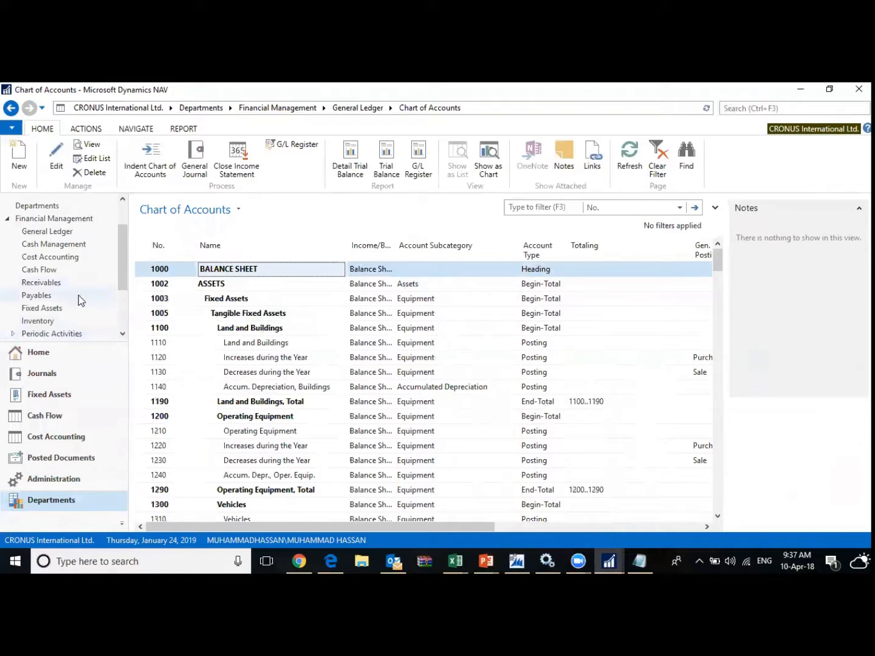
{"action": "left_click", "coordinate": [231, 298]}
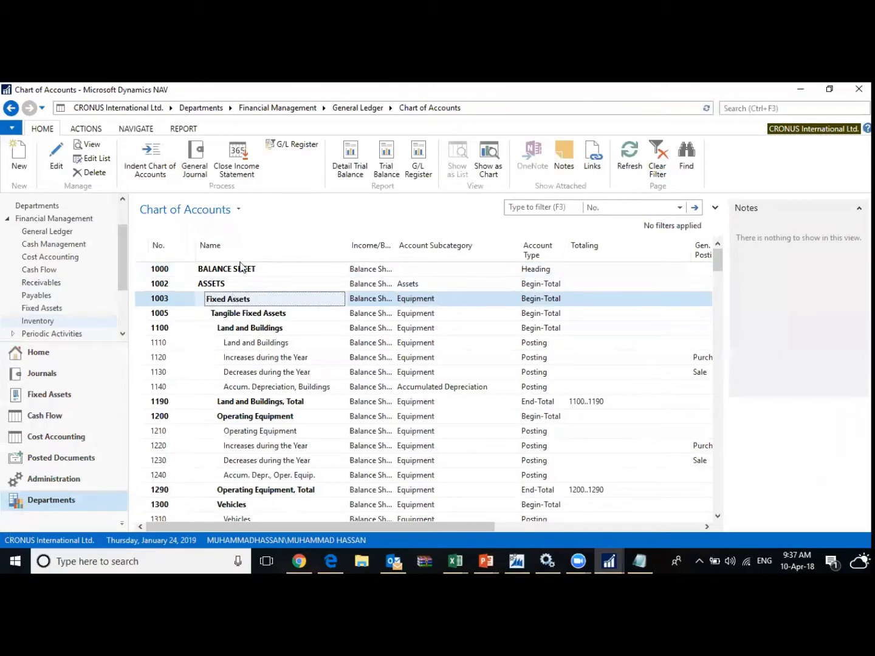
{"action": "left_click", "coordinate": [211, 276]}
{"action": "double_click", "coordinate": [210, 276]}
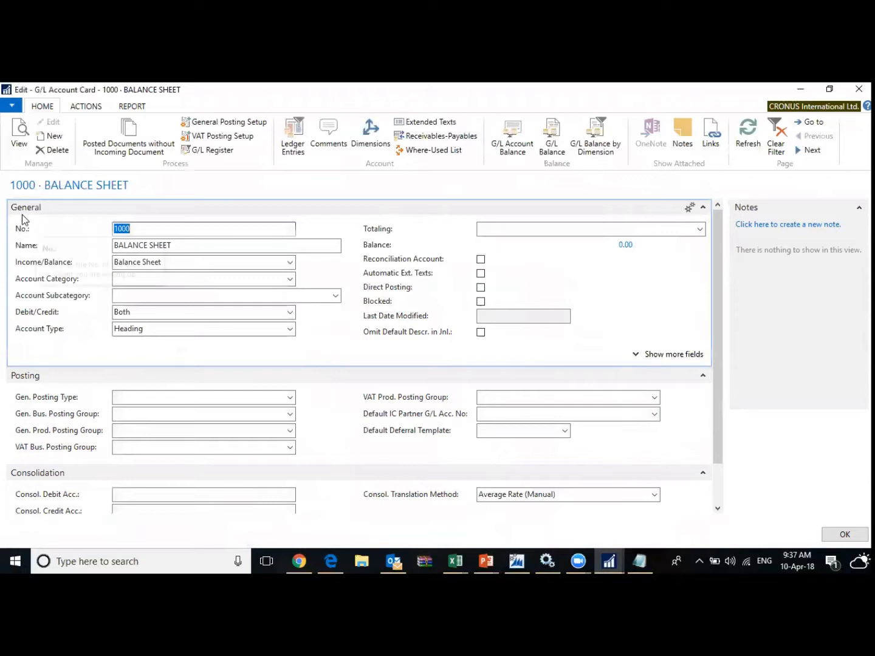
- Review the account card's No. and Name fields and the available Income/Balance options
{"action": "mouse_move", "coordinate": [54, 233]}
{"action": "key", "text": "Tab"}
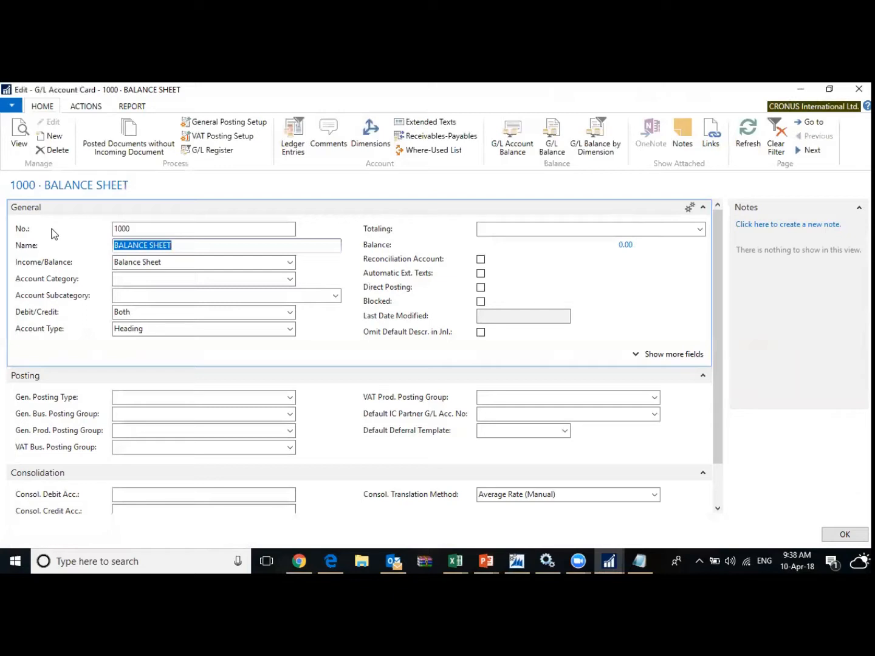
{"action": "key", "text": "Tab"}
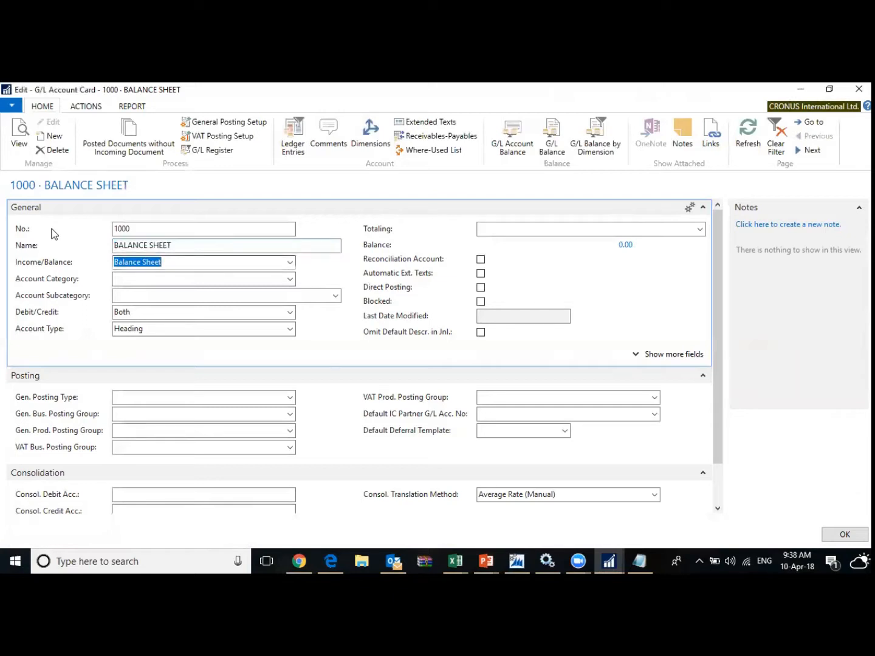
{"action": "left_click", "coordinate": [291, 262]}
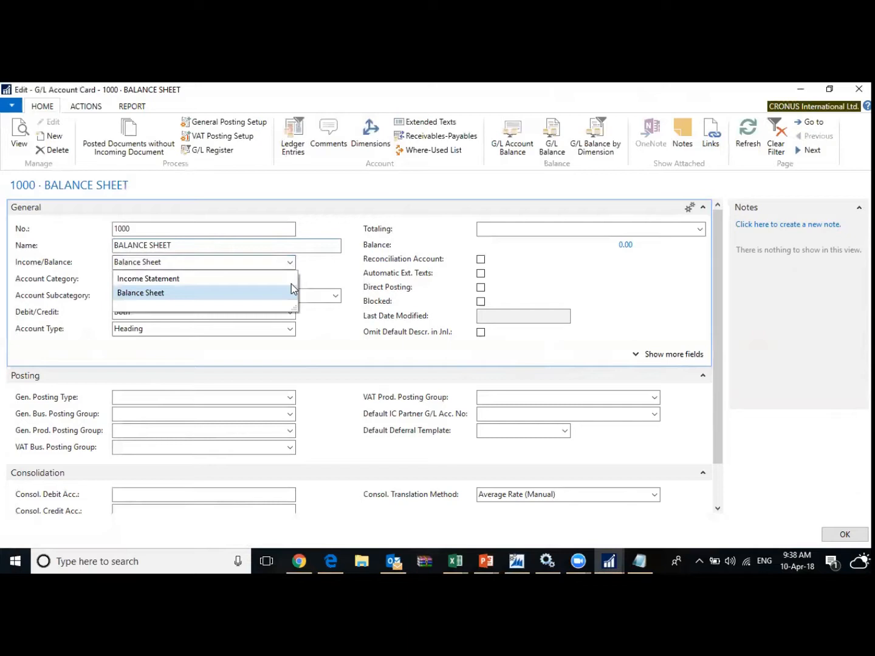
{"action": "left_click", "coordinate": [291, 285]}
{"action": "key", "text": "Tab"}
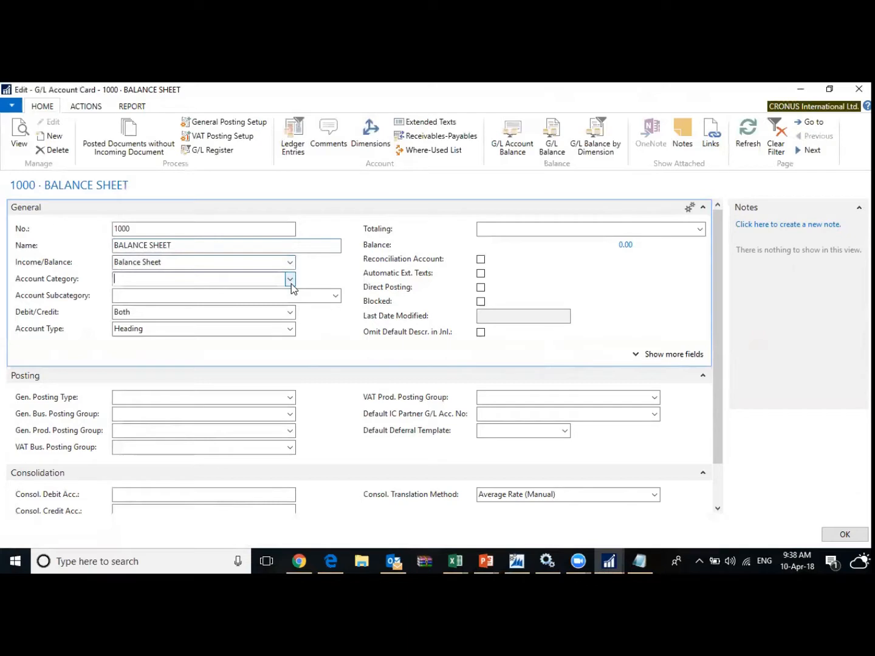
- Go through the available Account Category options one by one without choosing any
{"action": "left_click", "coordinate": [291, 283]}
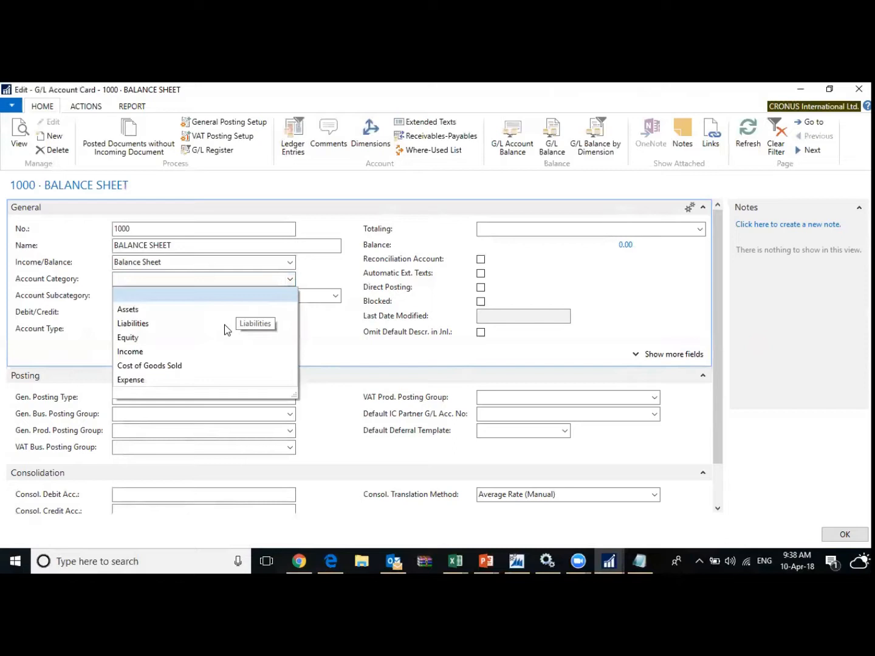
{"action": "key", "text": "Down"}
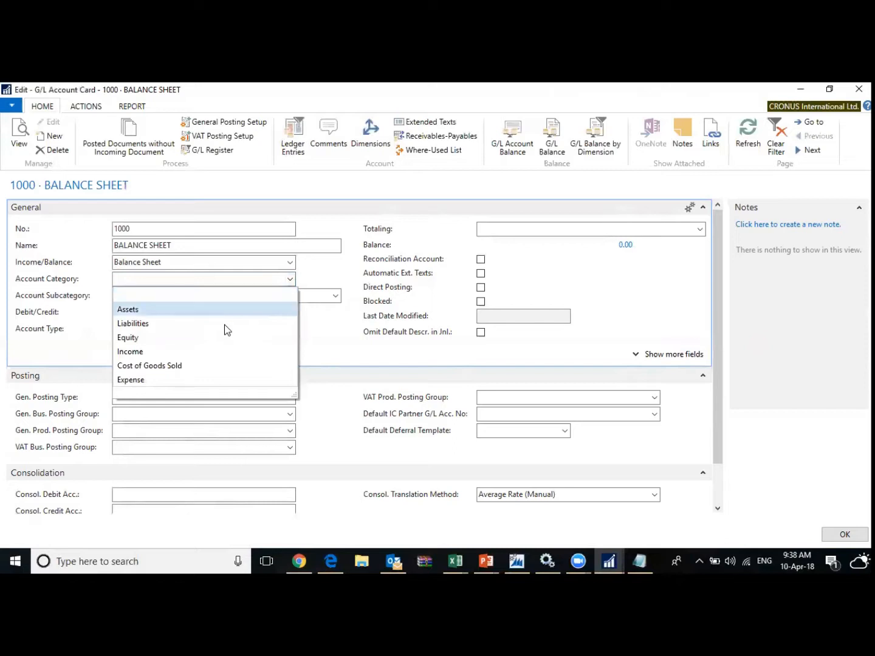
{"action": "key", "text": "Down"}
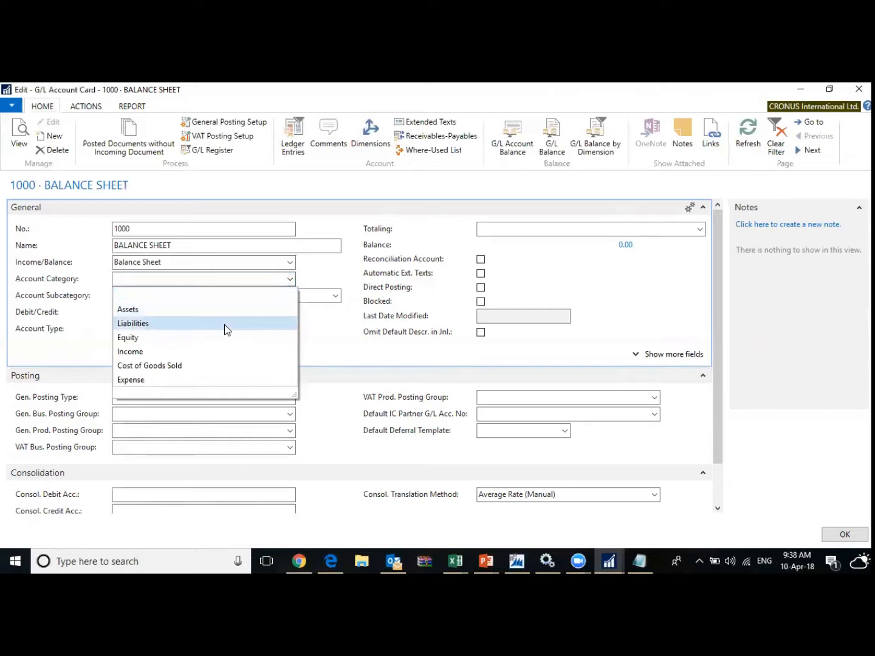
{"action": "key", "text": "Down"}
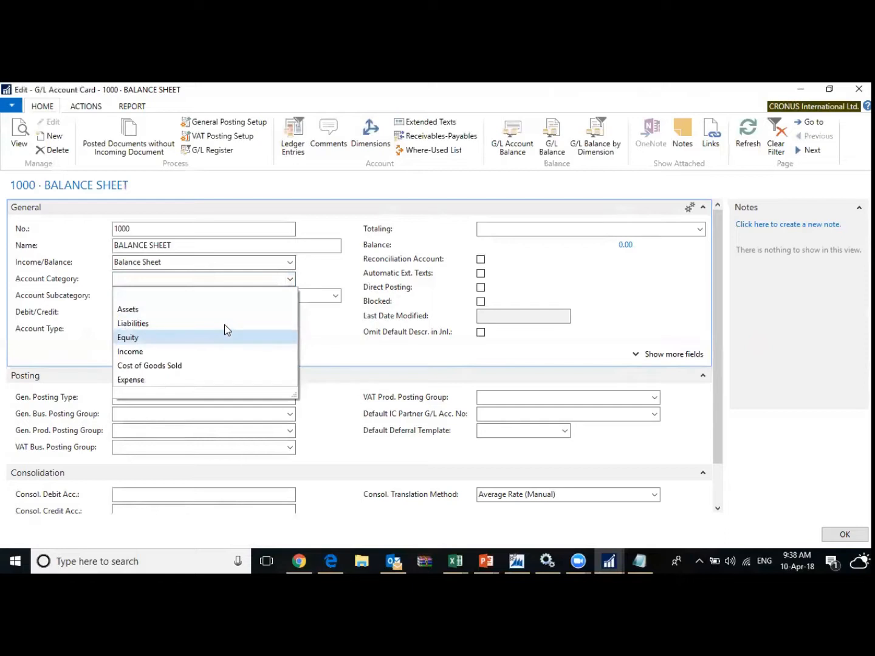
{"action": "key", "text": "Down"}
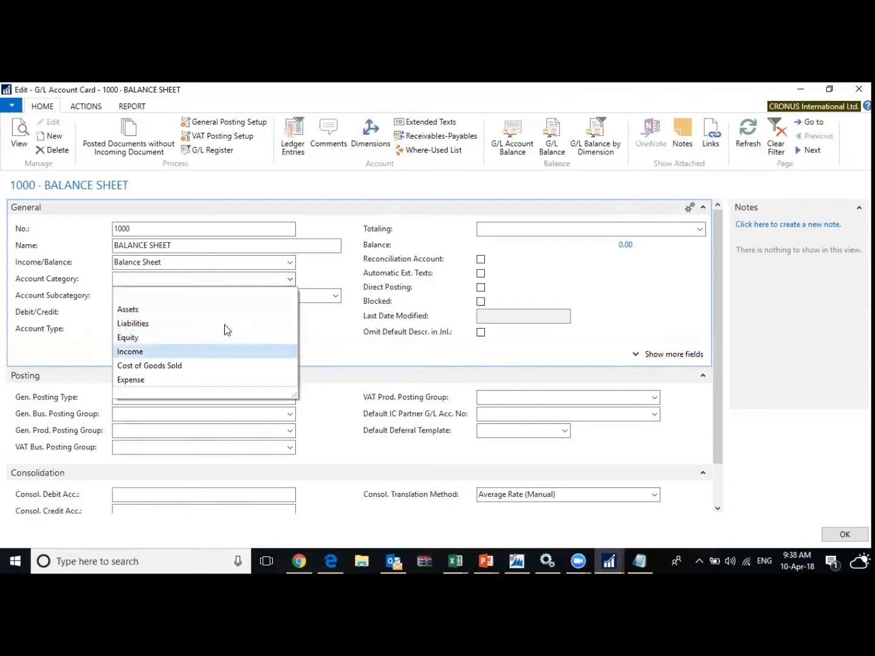
{"action": "key", "text": "Up"}
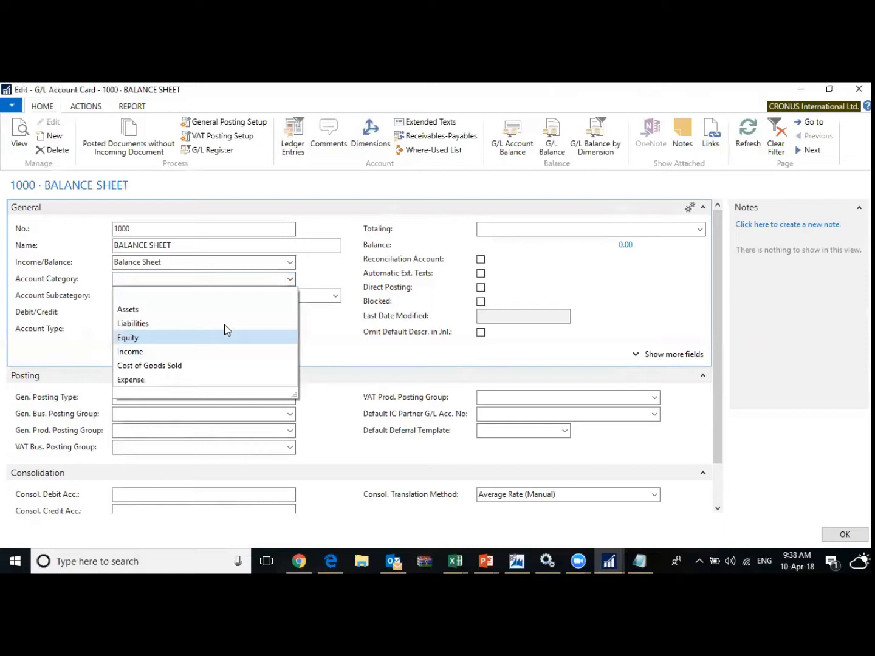
{"action": "key", "text": "Down"}
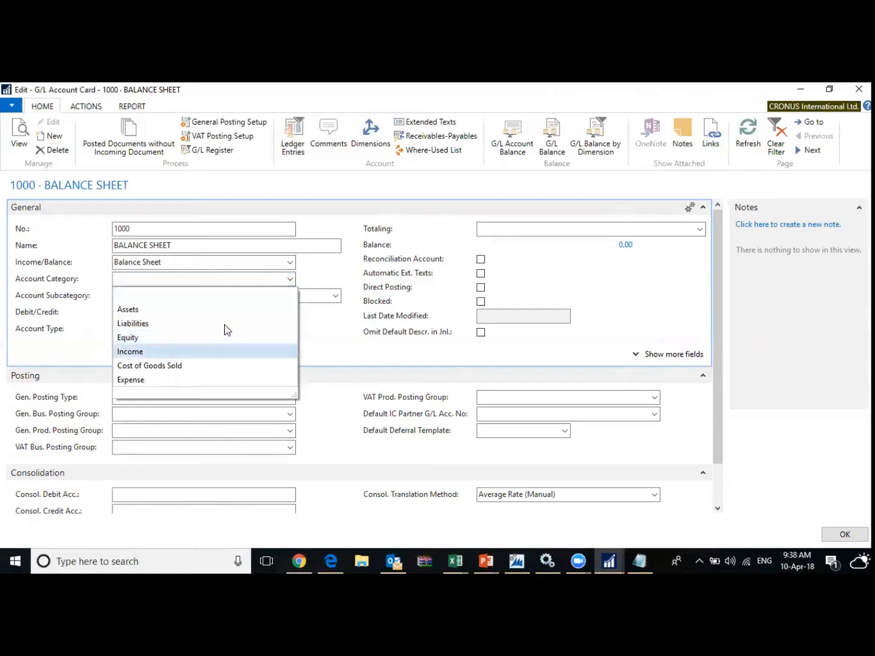
{"action": "key", "text": "Down"}
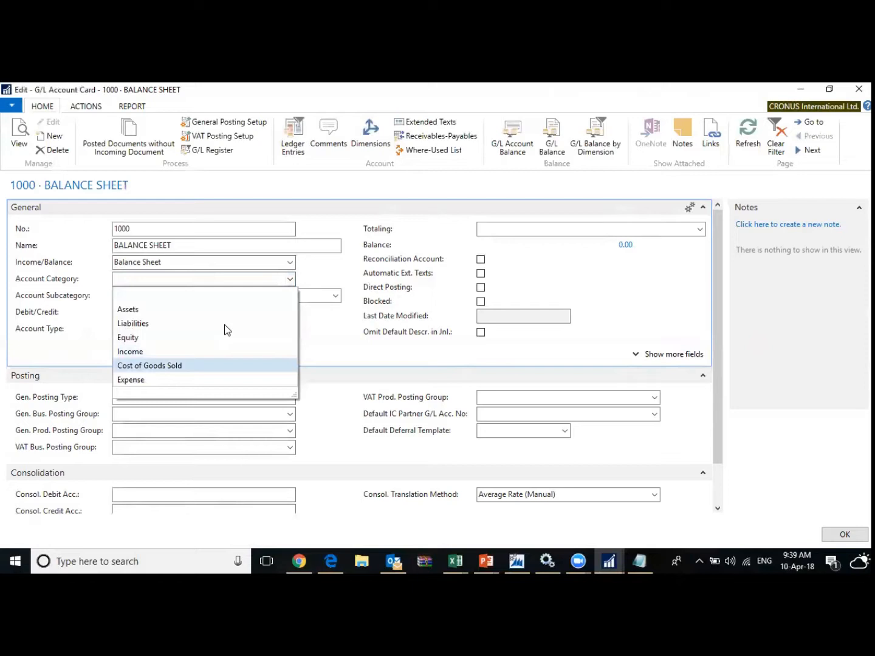
{"action": "key", "text": "Up"}
{"action": "key", "text": "Down"}
{"action": "key", "text": "Up"}
{"action": "key", "text": "Down"}
{"action": "key", "text": "Down"}
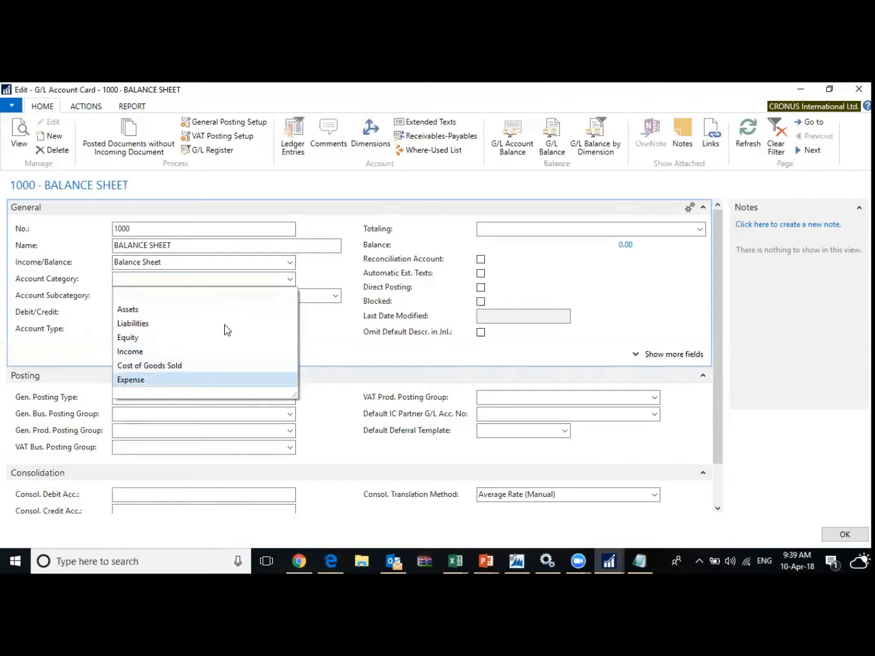
{"action": "key", "text": "Escape"}
- Look up the G/L account categories available for Account Subcategory, enable list editing there, and close the lookup without choosing one
{"action": "key", "text": "Tab"}
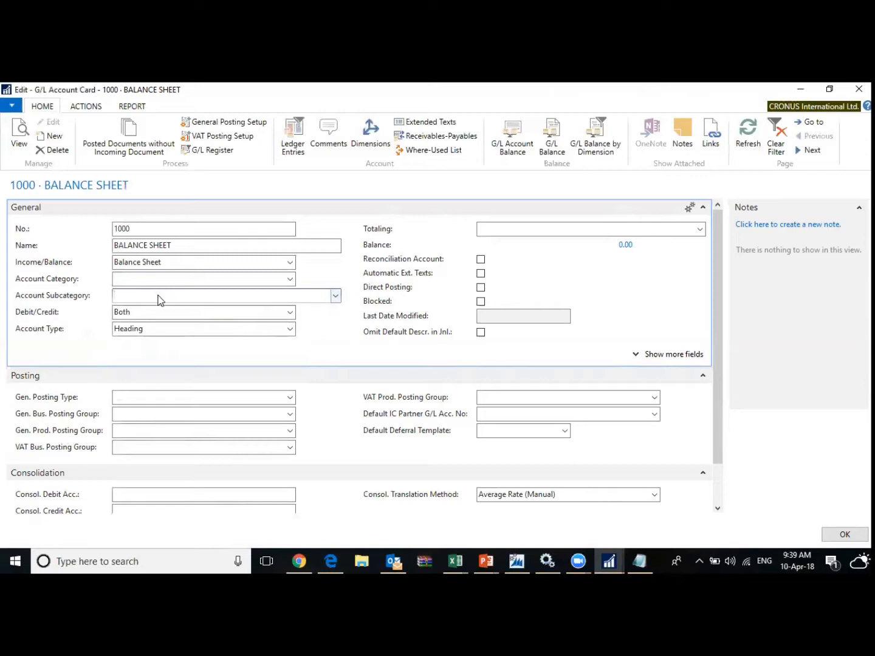
{"action": "key", "text": "F4"}
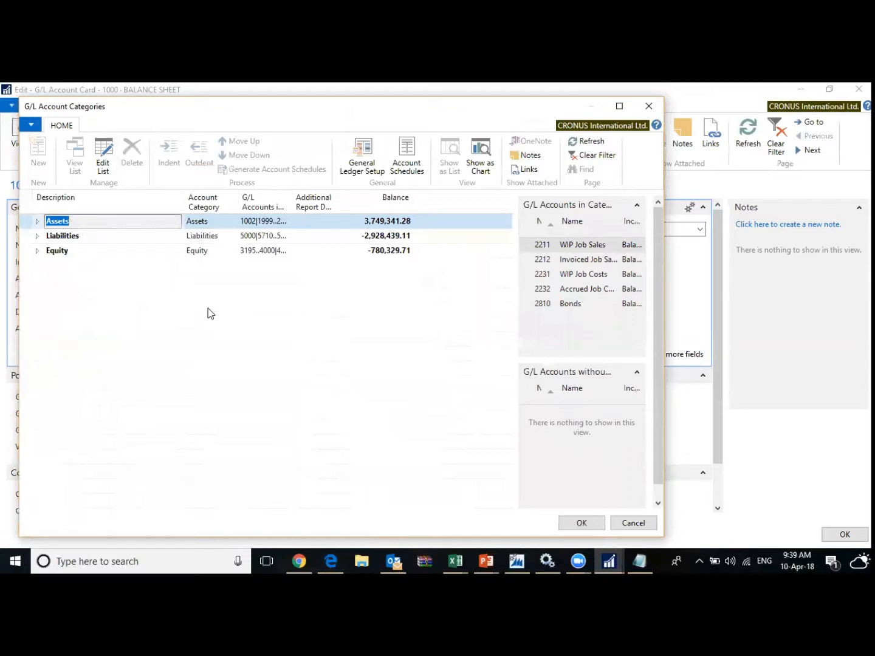
{"action": "left_click", "coordinate": [65, 250]}
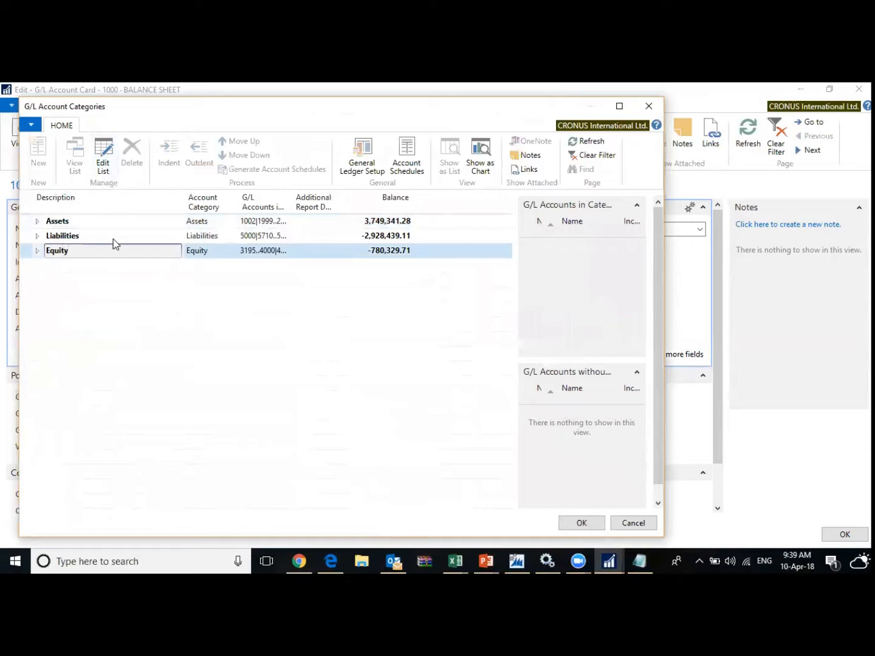
{"action": "left_click", "coordinate": [102, 159]}
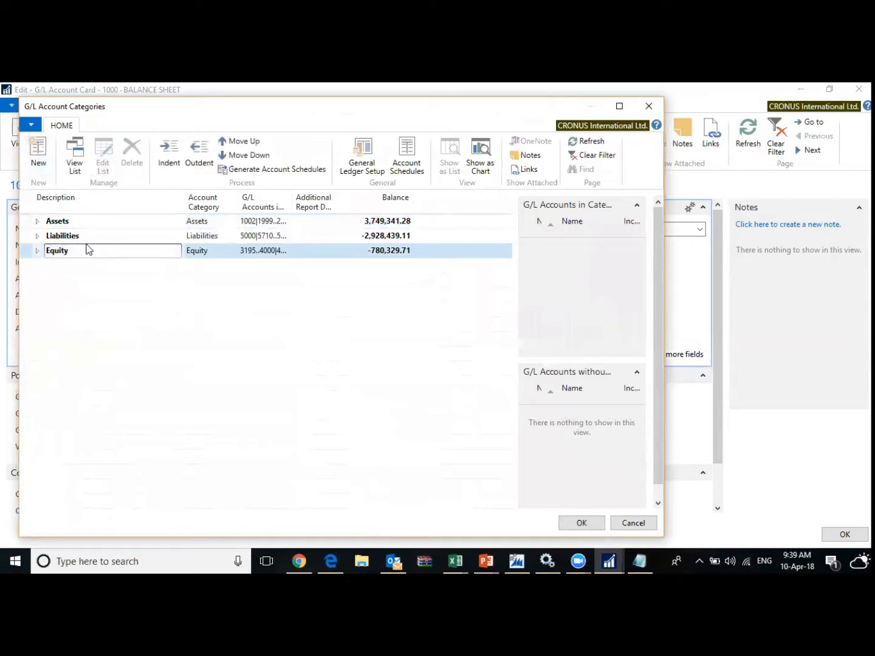
{"action": "key", "text": "Escape"}
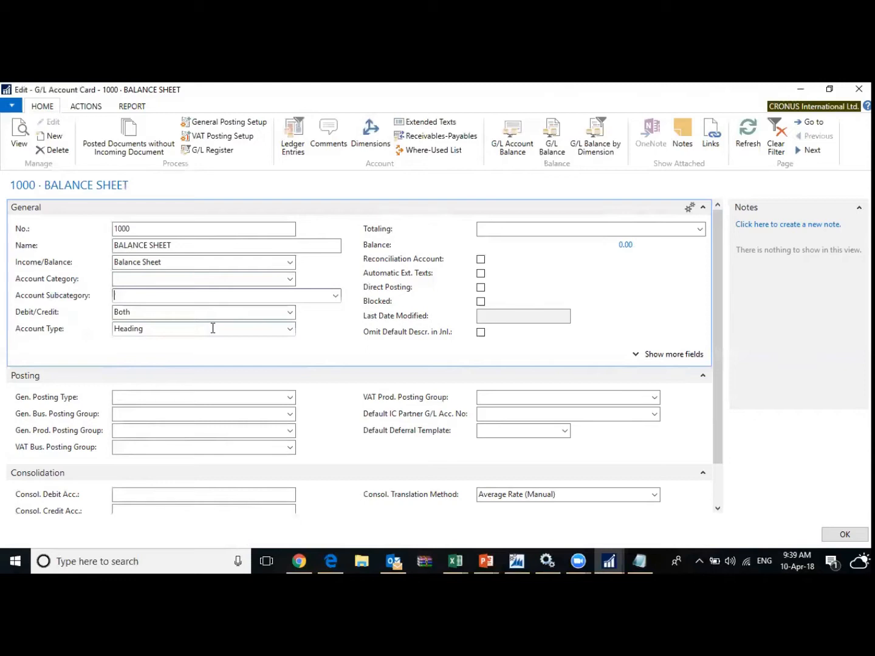
- Examine the available options for Debit/Credit and Account Type on the account card
{"action": "left_click", "coordinate": [287, 315]}
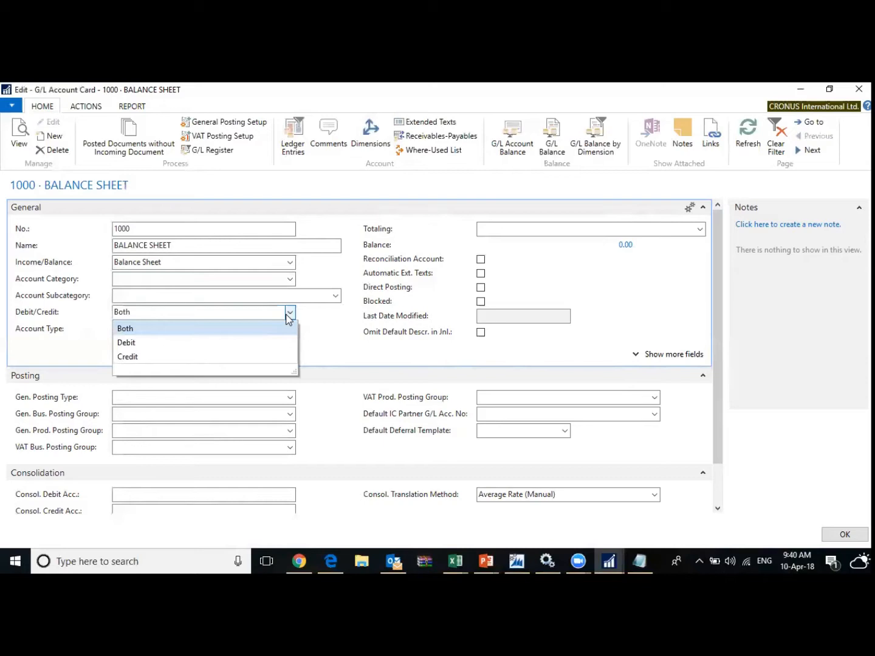
{"action": "left_click", "coordinate": [286, 314]}
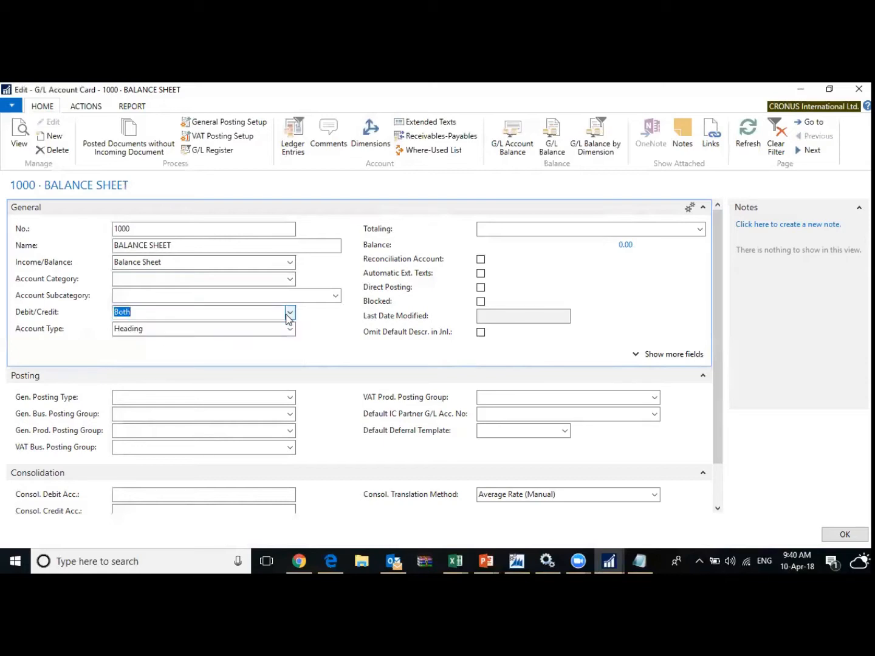
{"action": "key", "text": "Tab"}
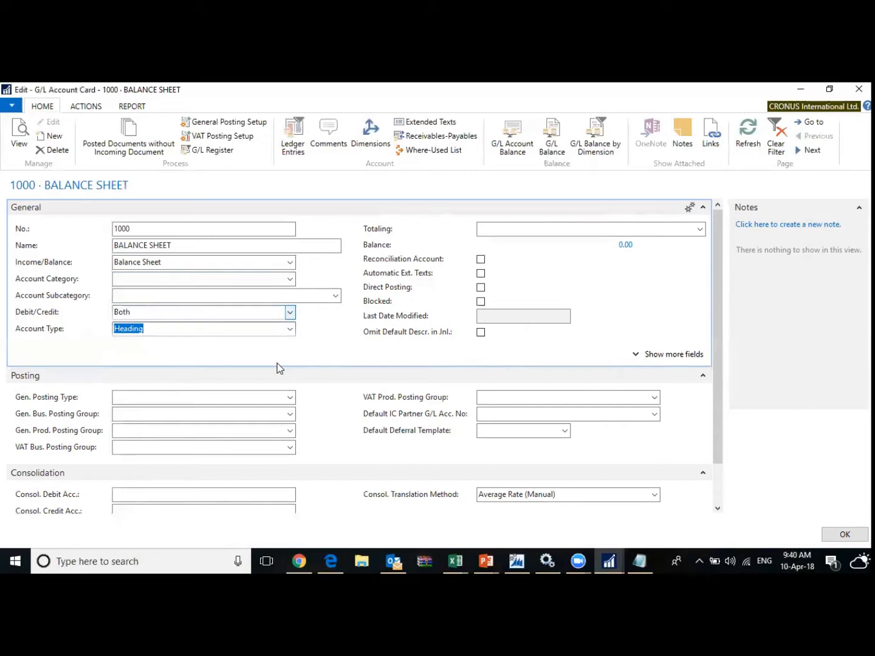
{"action": "left_click", "coordinate": [291, 329]}
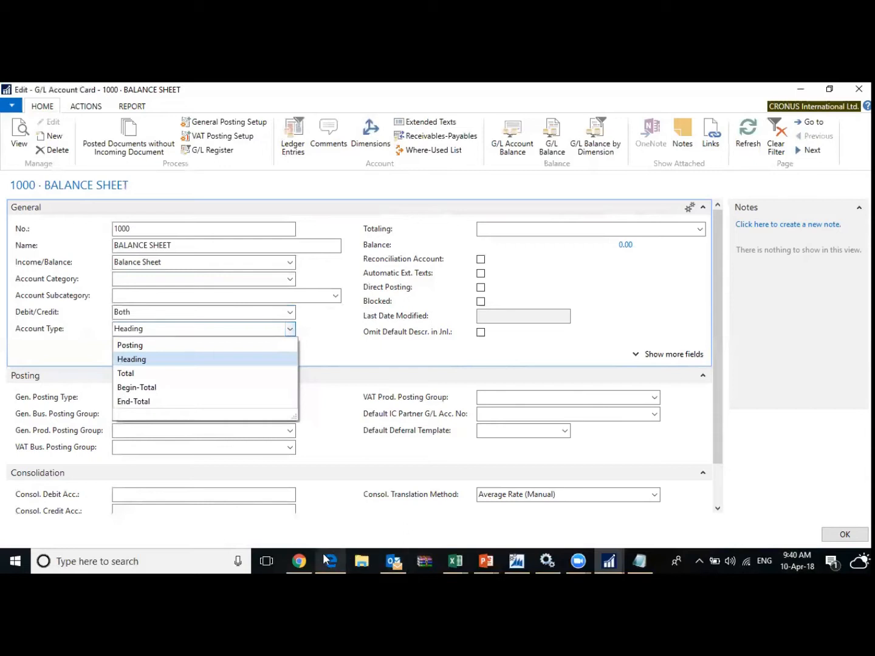
- Switch to Notepad and delete all the existing VAT notes
{"action": "left_click", "coordinate": [638, 560]}
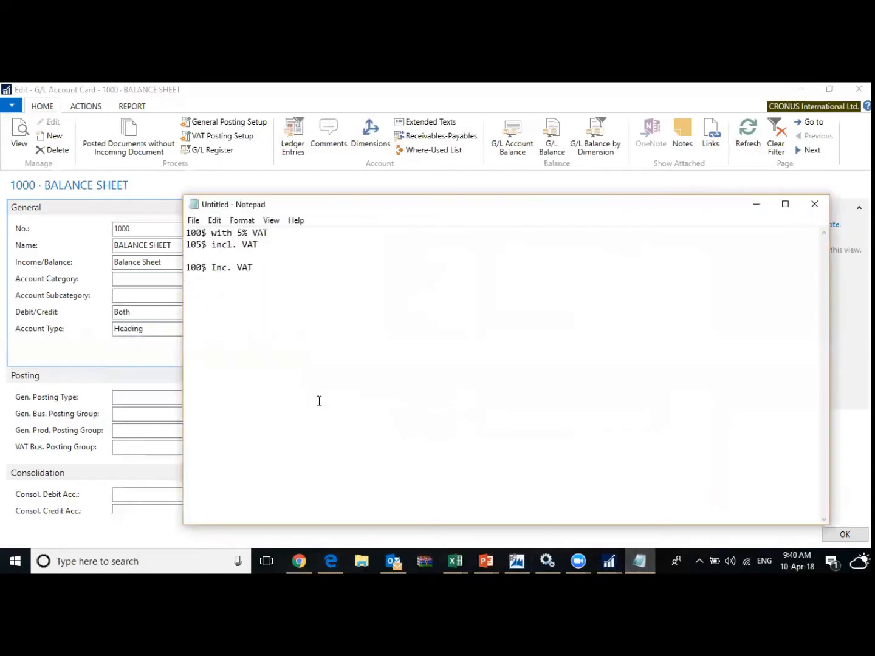
{"action": "left_click_drag", "start_coordinate": [262, 294], "coordinate": [191, 181]}
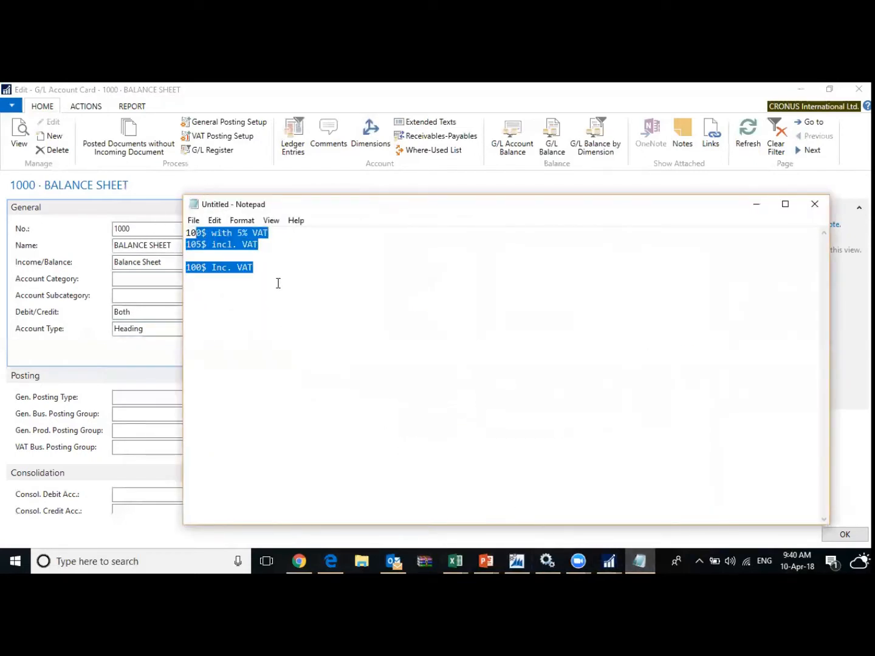
{"action": "key", "text": "BackSpace"}
{"action": "key", "text": "BackSpace"}
{"action": "key", "text": "BackSpace"}
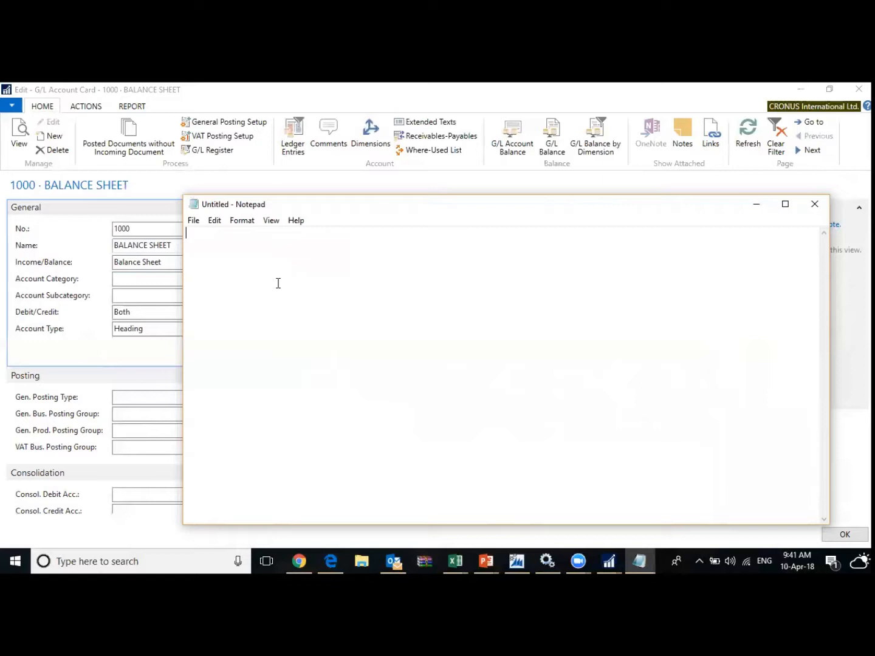
- Write "100000 Assets" as the first line and start the second line with "110000"
{"action": "type", "text": "1000 Assets"}
{"action": "key", "text": "Return"}
{"action": "type", "text": "1100"}
{"action": "key", "text": "Up"}
{"action": "type", "text": "00"}
{"action": "key", "text": "Down"}
{"action": "type", "text": "00 "}
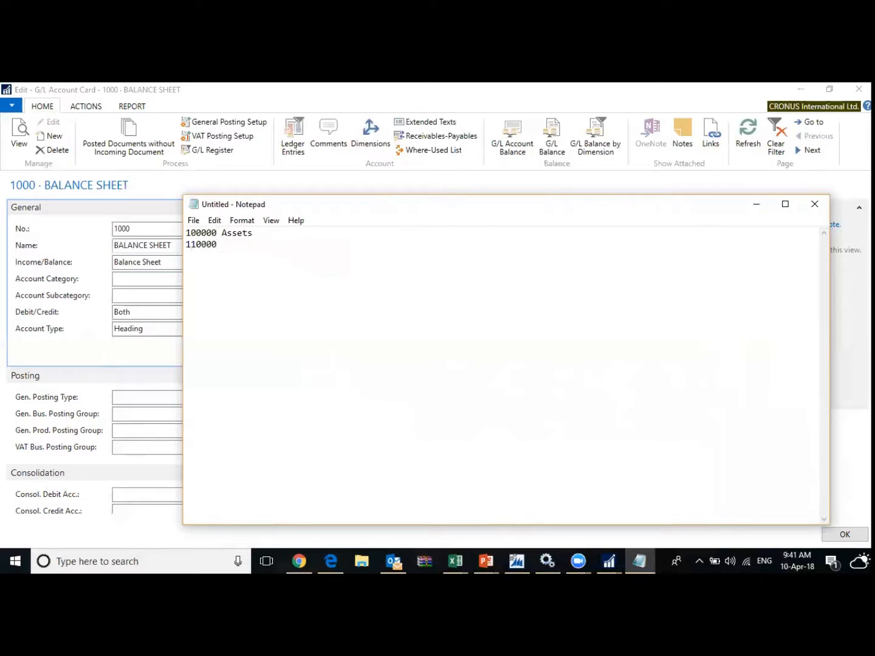
- Complete the 110000 line with "Current Assets" and add "120000 Non Current Assets" on the line below
{"action": "type", "text": "Curren"}
{"action": "type", "text": "t Sas"}
{"action": "key", "text": "BackSpace"}
{"action": "key", "text": "BackSpace"}
{"action": "key", "text": "BackSpace"}
{"action": "type", "text": "Assets"}
{"action": "key", "text": "Return"}
{"action": "type", "text": "120000"}
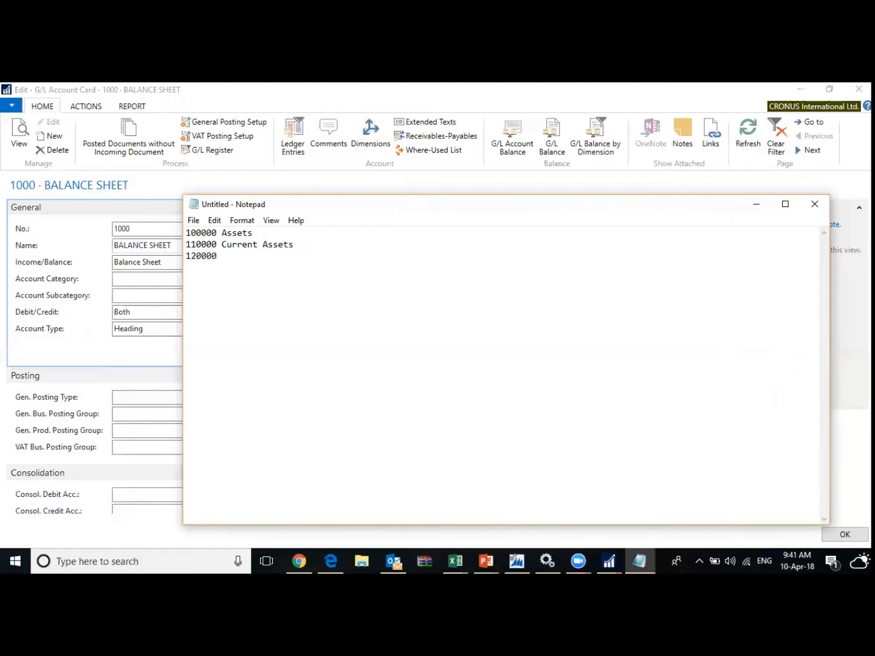
{"action": "type", "text": "Non Current Assets"}
- Insert "111000 Cash At Bank" and "112000 Cash at Hand" on separate lines beneath the Current Assets line
{"action": "key", "text": "Up"}
{"action": "key", "text": "Return"}
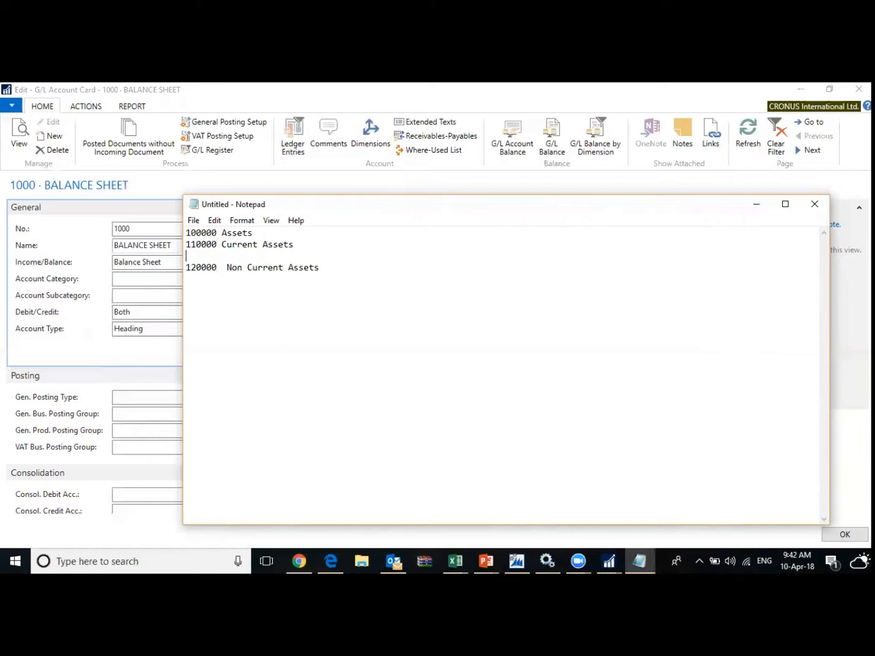
{"action": "type", "text": "111000  Cash At Bank"}
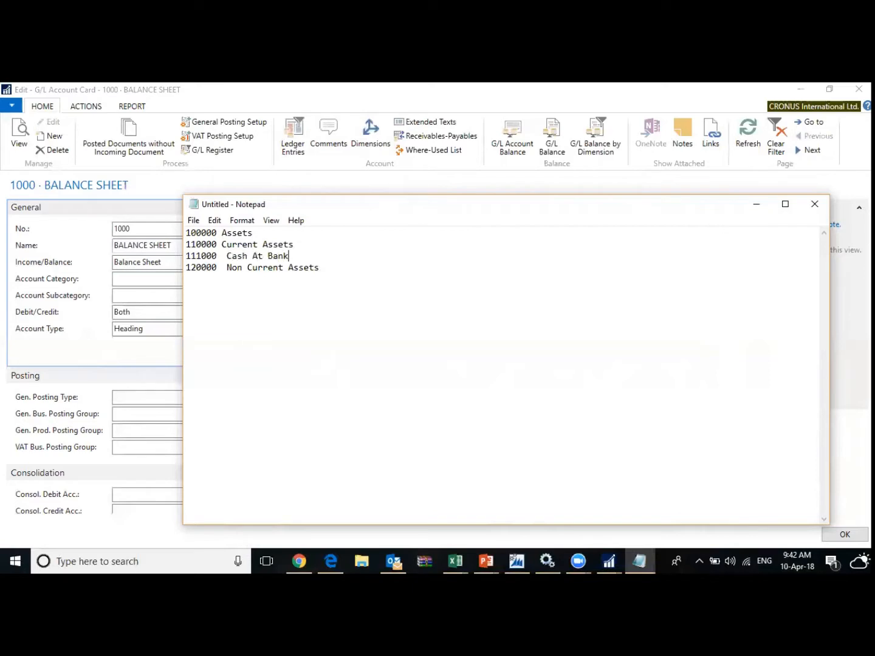
{"action": "key", "text": "Return"}
{"action": "type", "text": "11"}
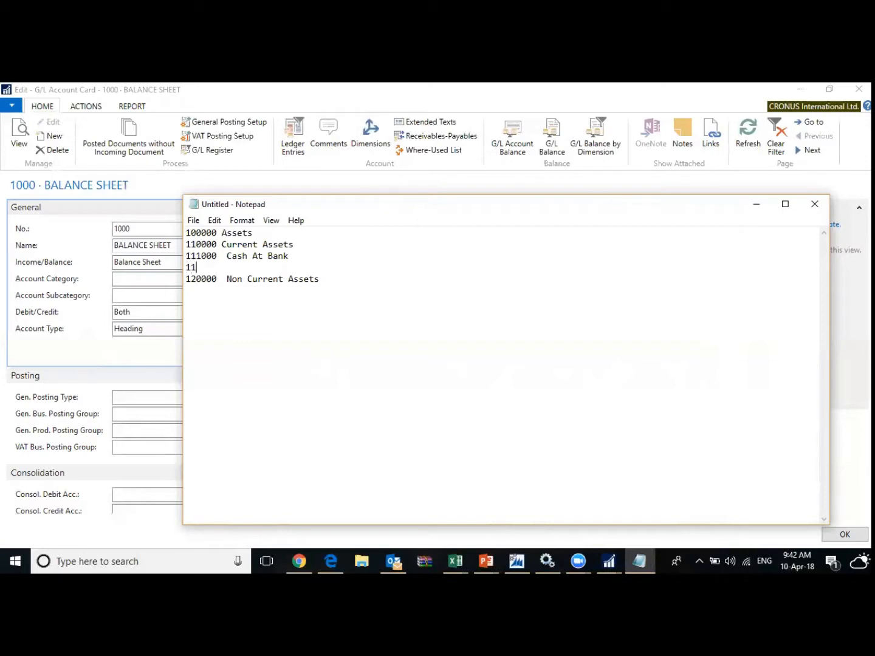
{"action": "type", "text": "2000 Cash at Hand"}
- Add "121000 Fixed Assets" and "122000 Acc. Depreciation" on separate lines beneath Non Current Assets
{"action": "left_click", "coordinate": [279, 280]}
{"action": "key", "text": "Return"}
{"action": "type", "text": "121000 "}
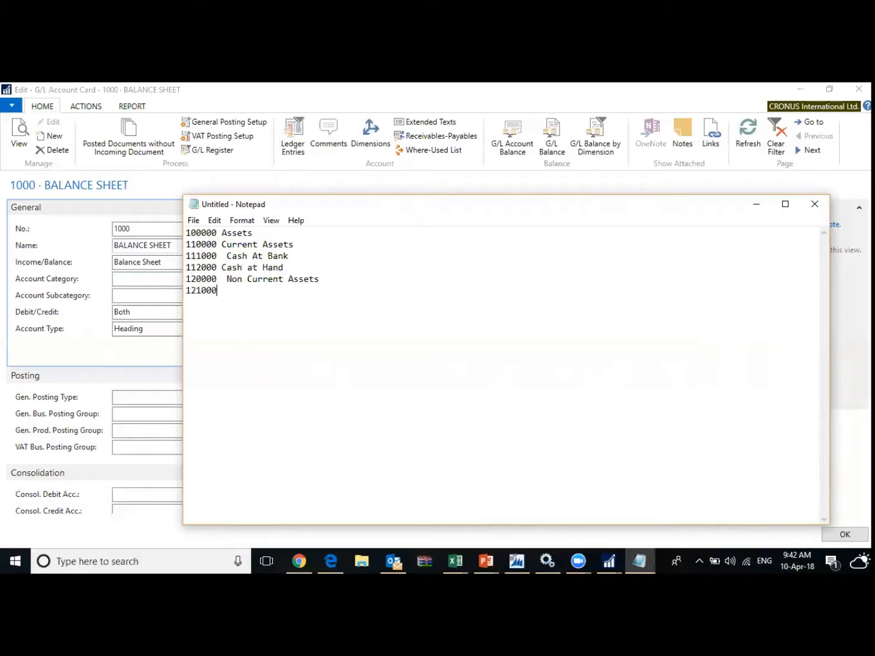
{"action": "type", "text": "Fixed Assets"}
{"action": "key", "text": "Return"}
{"action": "type", "text": "122000 Acc. D"}
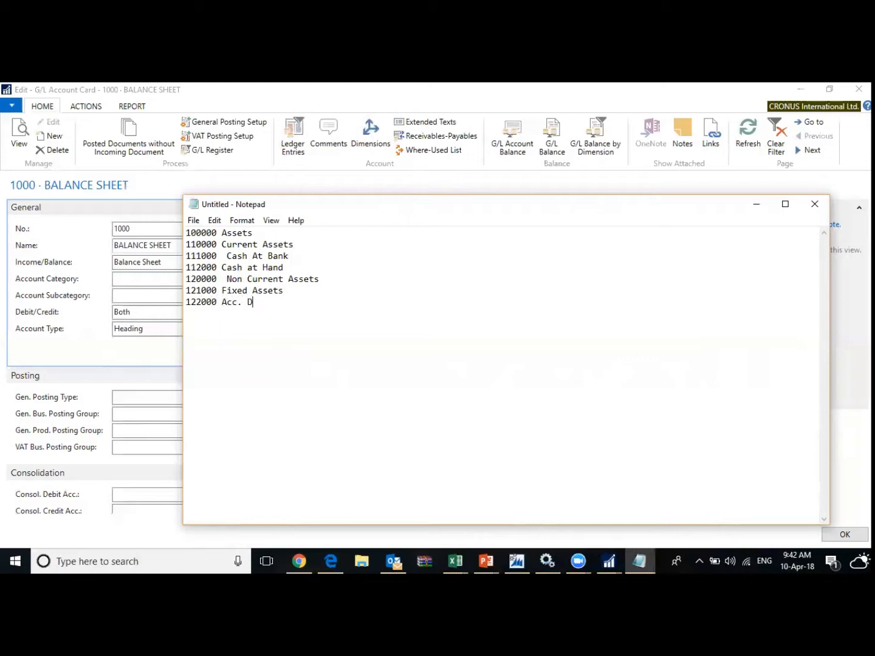
{"action": "type", "text": "epreciation"}
- Change the description of account 100000 on the first line to "Asset (Begin Total)"
{"action": "key", "text": "Up"}
{"action": "key", "text": "Up"}
{"action": "key", "text": "Up"}
{"action": "key", "text": "Up"}
{"action": "key", "text": "Up"}
{"action": "key", "text": "Up"}
{"action": "key", "text": "Home"}
{"action": "key", "text": "Right"}
{"action": "key", "text": "Down"}
{"action": "key", "text": "Up"}
{"action": "key", "text": "Left"}
{"action": "key", "text": "Up"}
{"action": "key", "text": "End"}
{"action": "type", "text": "("}
{"action": "type", "text": "H"}
{"action": "key", "text": "BackSpace"}
{"action": "type", "text": "Begin Total"}
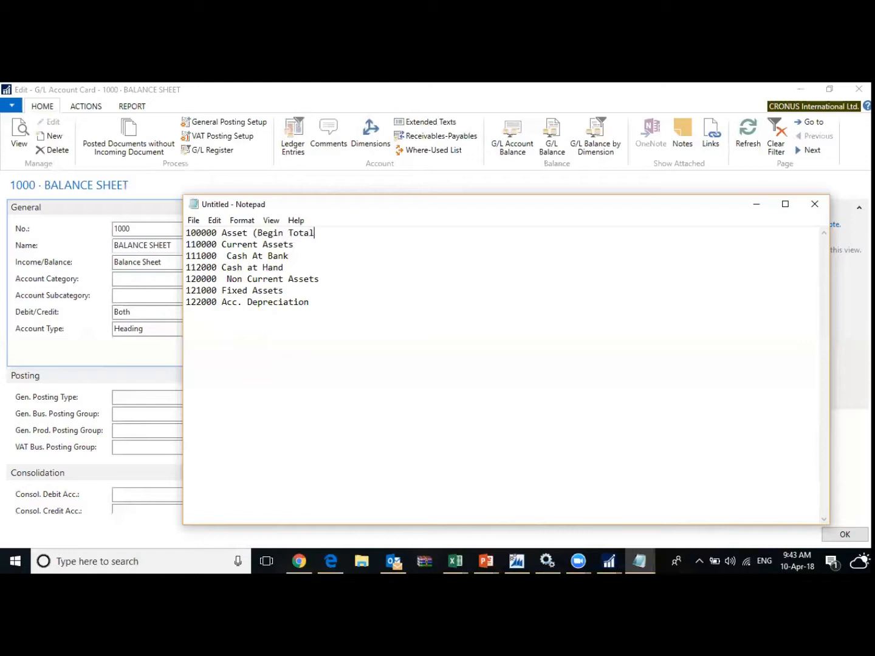
{"action": "type", "text": ")"}
- Append "(begin Total)" to the Current Assets line and "(Begin Total)" to the Cash At Bank line
{"action": "key", "text": "Down"}
{"action": "type", "text": "(begin Total)"}
{"action": "key", "text": "Down"}
{"action": "type", "text": "(Begin Tot"}
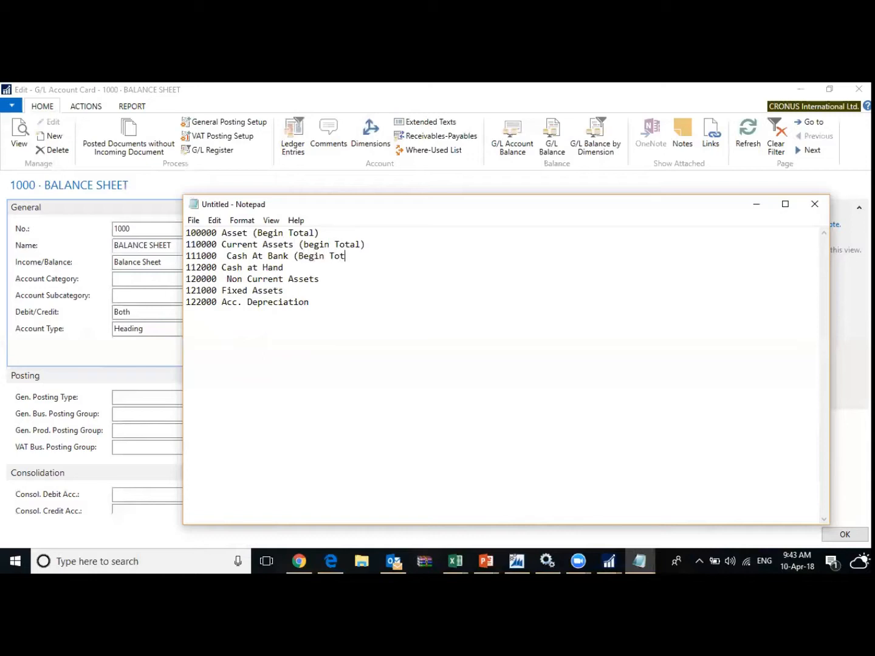
{"action": "type", "text": "al)"}
- Insert "111100 National Commercial Bank" and "111200 Arab National bank" beneath Cash At Bank, followed by a blank line
{"action": "key", "text": "Return"}
{"action": "type", "text": "111100"}
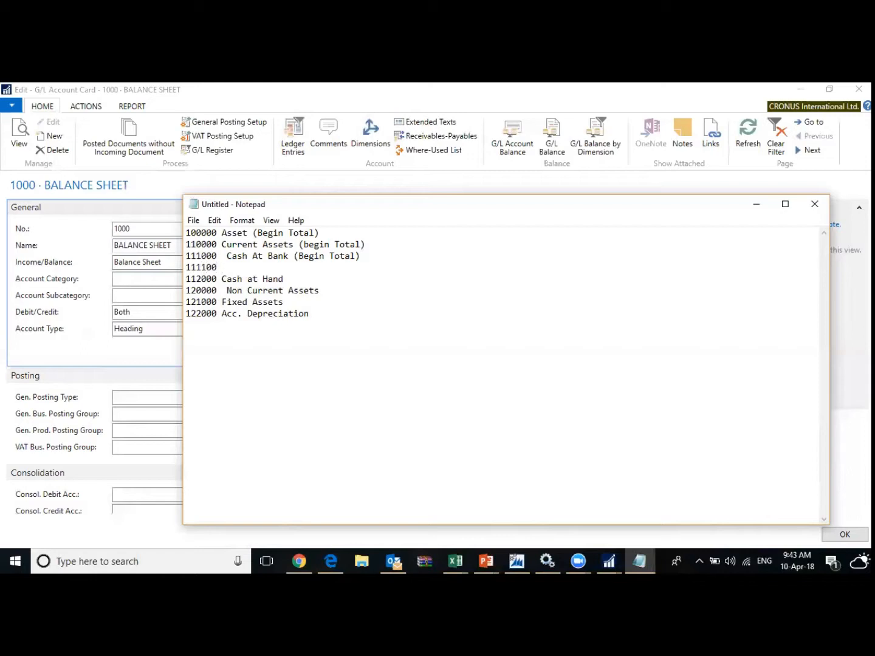
{"action": "type", "text": " National Commercial Bank"}
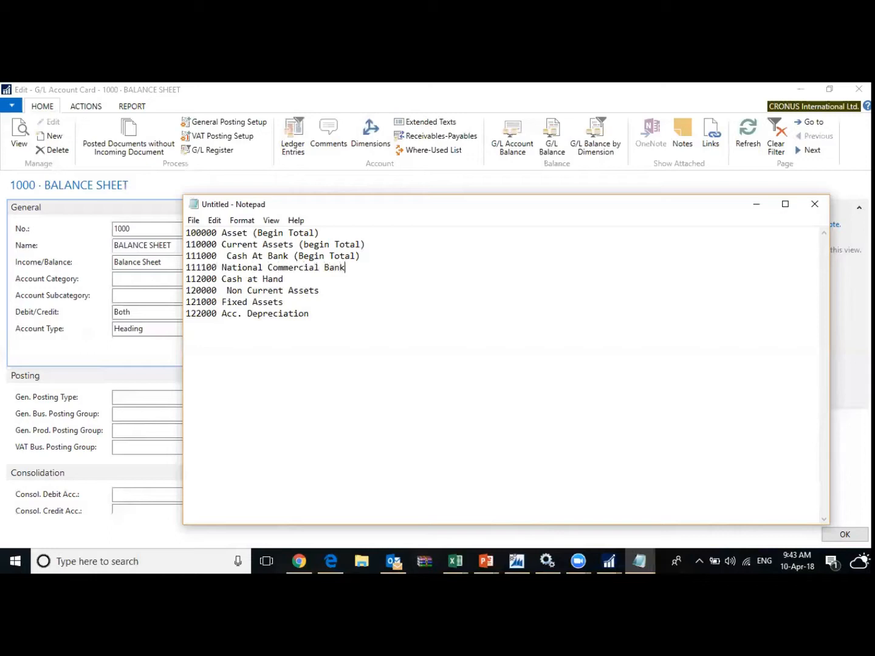
{"action": "key", "text": "Return"}
{"action": "type", "text": "111"}
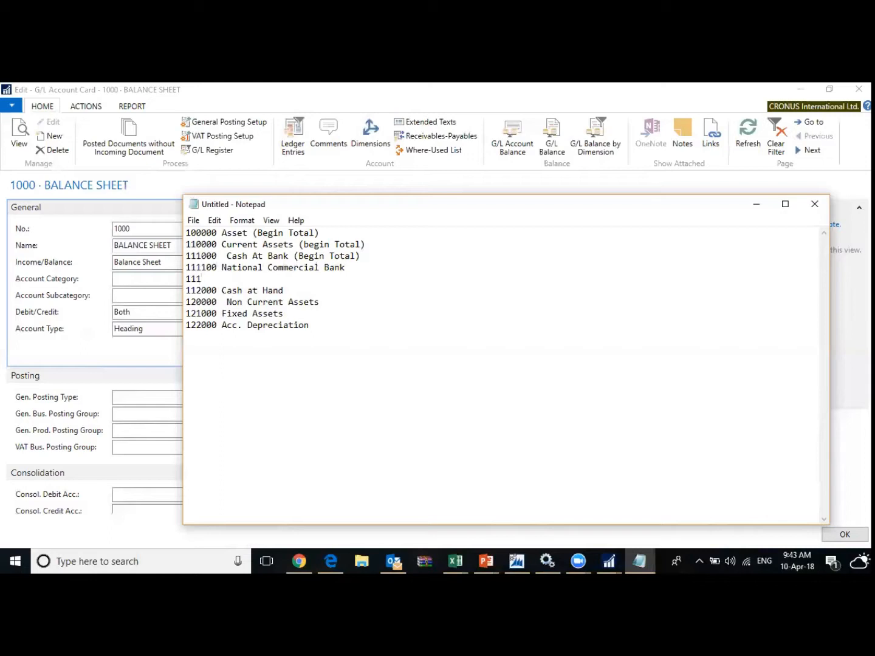
{"action": "type", "text": "200 Arab National bank"}
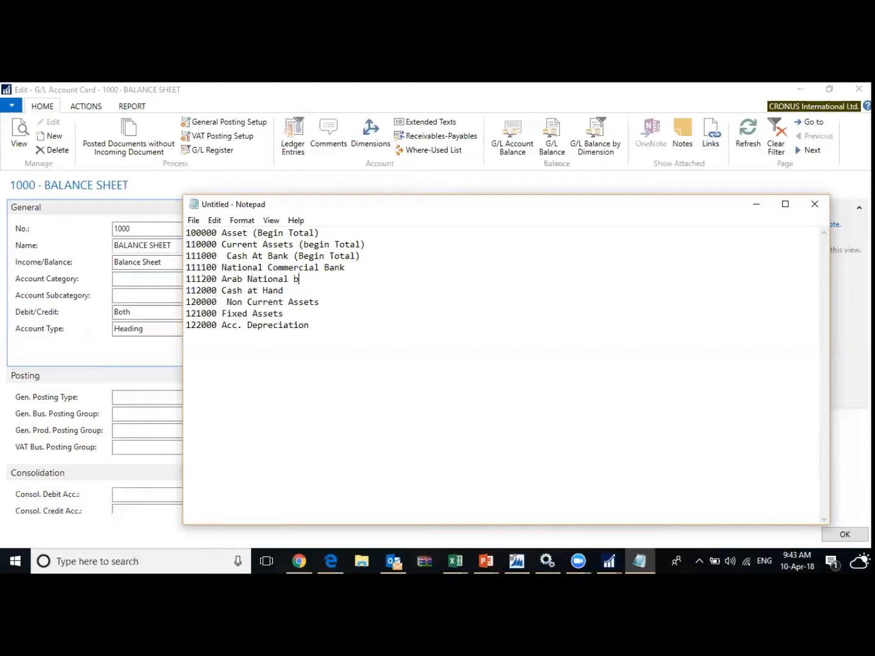
{"action": "key", "text": "Return"}
- Indent the National Commercial Bank and Arab National bank lines by one tab
{"action": "key", "text": "Up"}
{"action": "key", "text": "Up"}
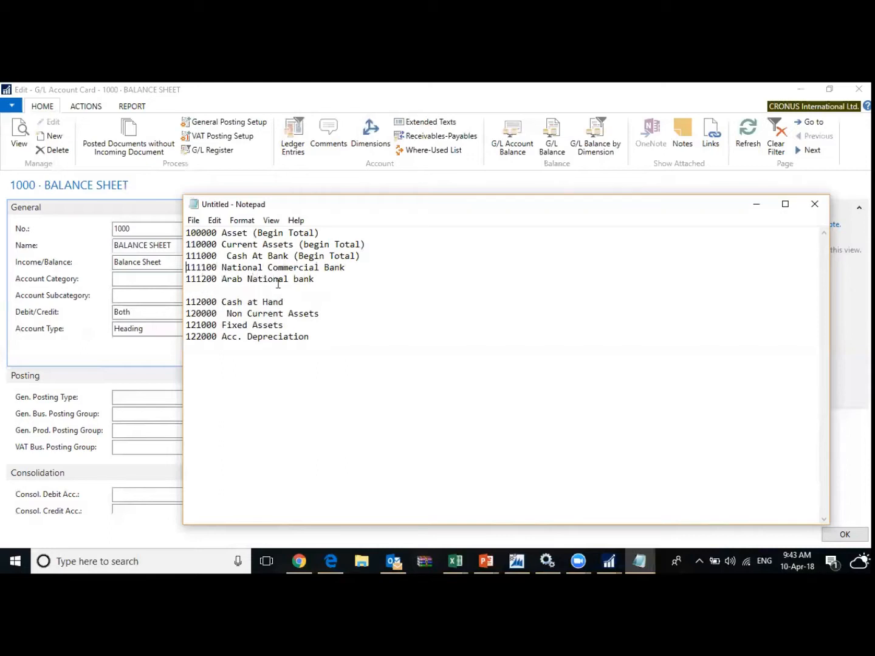
{"action": "key", "text": "shift+Down"}
{"action": "key", "text": "shift+Down"}
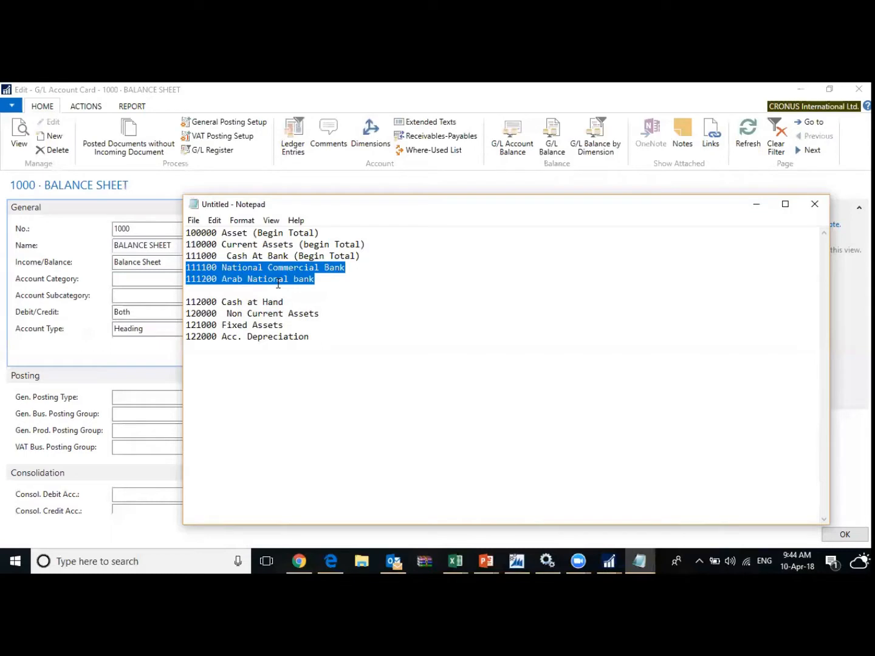
{"action": "left_click", "coordinate": [279, 284]}
{"action": "key", "text": "Up"}
{"action": "key", "text": "Up"}
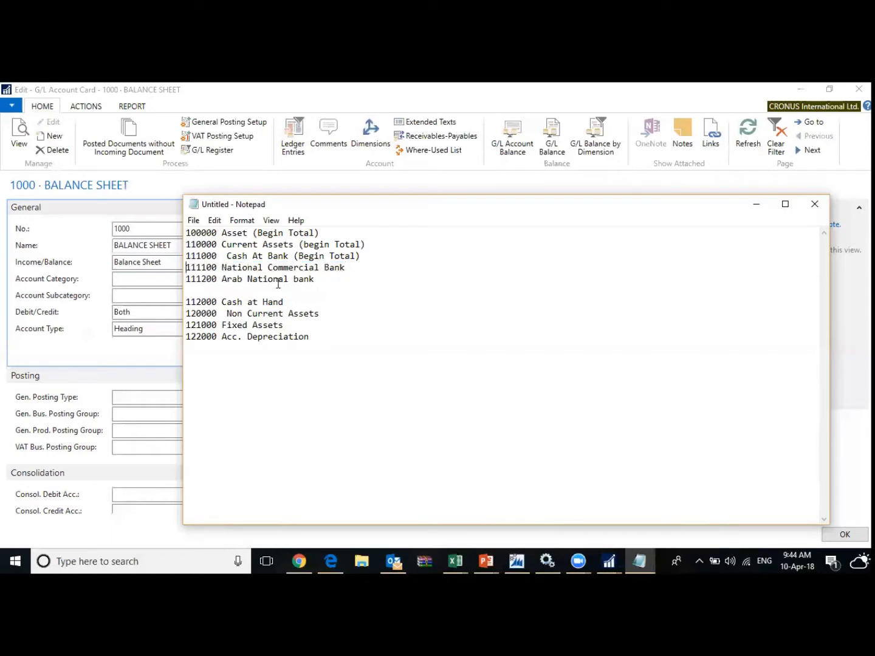
{"action": "key", "text": "Tab"}
{"action": "key", "text": "Down"}
{"action": "key", "text": "Home"}
{"action": "key", "text": "Tab"}
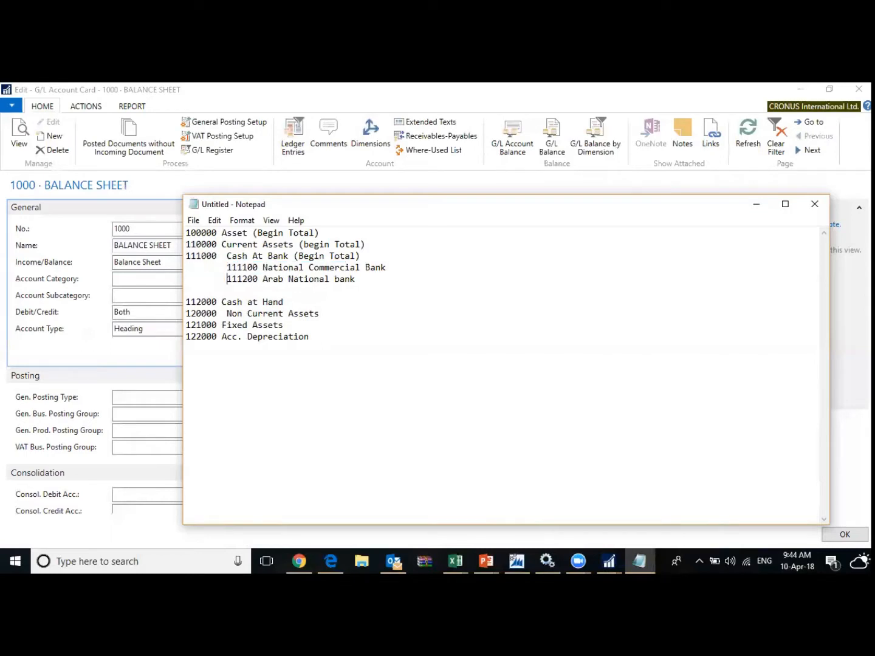
- Write the account number "111099" on the blank line below the Arab National bank line
{"action": "key", "text": "Up"}
{"action": "key", "text": "shift+Down"}
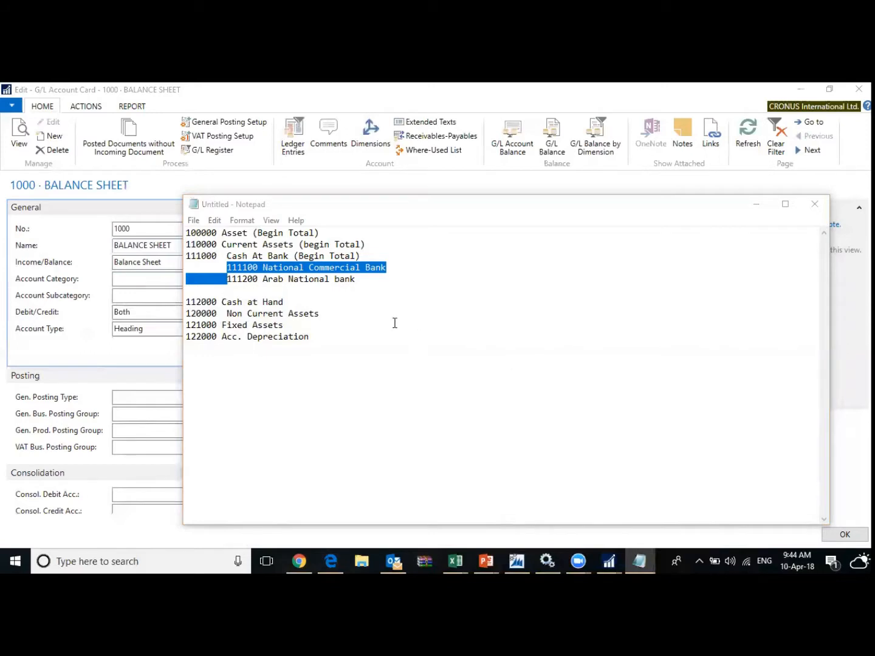
{"action": "left_click", "coordinate": [207, 254]}
{"action": "key", "text": "Down"}
{"action": "key", "text": "Down"}
{"action": "key", "text": "Up"}
{"action": "key", "text": "Down"}
{"action": "key", "text": "Up"}
{"action": "key", "text": "Up"}
{"action": "key", "text": "Down"}
{"action": "key", "text": "Down"}
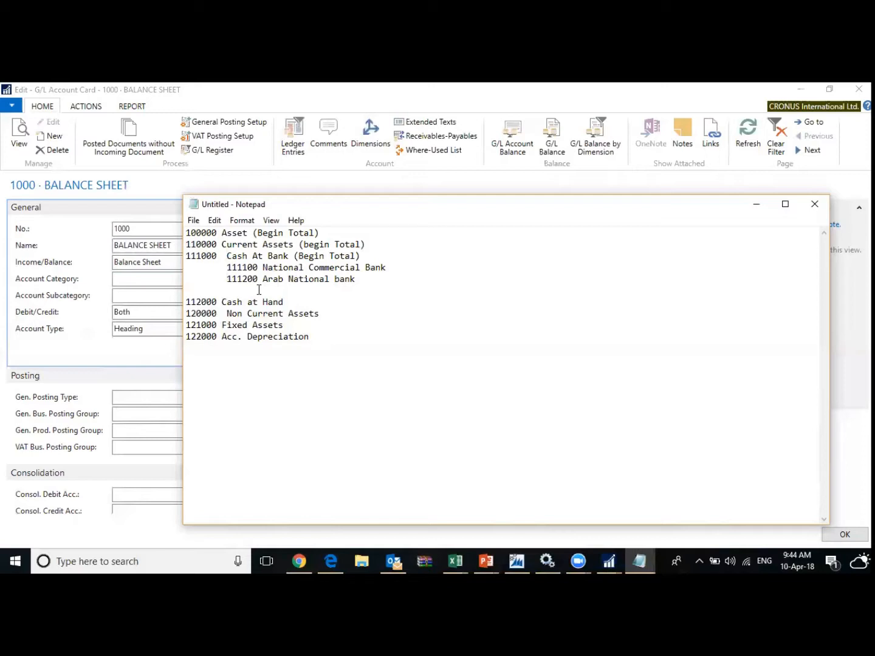
{"action": "type", "text": "111"}
{"action": "type", "text": "099"}
- Compare the account numbers 111099 and 111000 by highlighting each of them in the list
{"action": "key", "text": "shift+Left"}
{"action": "key", "text": "shift+Left"}
{"action": "key", "text": "shift+Left"}
{"action": "key", "text": "shift+Left"}
{"action": "key", "text": "shift+Left"}
{"action": "key", "text": "shift+Left"}
{"action": "key", "text": "Up"}
{"action": "key", "text": "Up"}
{"action": "key", "text": "Up"}
{"action": "key", "text": "shift+Right"}
{"action": "key", "text": "shift+Right"}
{"action": "key", "text": "shift+Right"}
{"action": "key", "text": "shift+Right"}
{"action": "key", "text": "shift+Right"}
{"action": "key", "text": "shift+Right"}
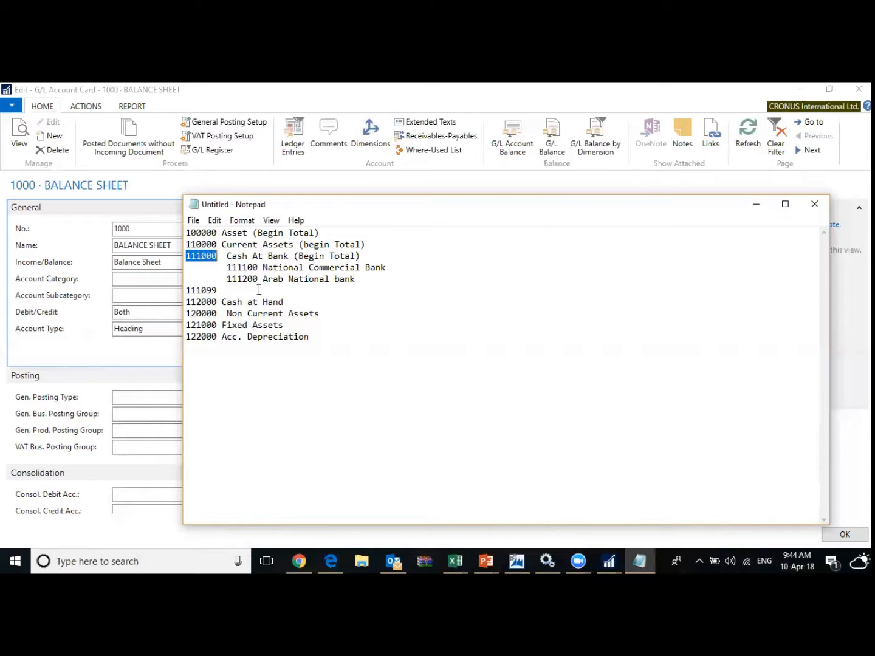
{"action": "key", "text": "Down"}
{"action": "key", "text": "Down"}
{"action": "key", "text": "Down"}
{"action": "key", "text": "shift+Left"}
{"action": "key", "text": "shift+Left"}
{"action": "key", "text": "shift+Left"}
{"action": "key", "text": "shift+Left"}
{"action": "key", "text": "shift+Left"}
{"action": "key", "text": "shift+Left"}
- Examine the last three digits of 111099 against the two bank account lines above it
{"action": "key", "text": "Right"}
{"action": "key", "text": "Right"}
{"action": "key", "text": "Right"}
{"action": "key", "text": "Up"}
{"action": "key", "text": "Right"}
{"action": "key", "text": "Right"}
{"action": "key", "text": "Right"}
{"action": "key", "text": "Right"}
{"action": "key", "text": "Right"}
{"action": "key", "text": "Up"}
{"action": "key", "text": "Up"}
{"action": "key", "text": "Down"}
{"action": "key", "text": "Down"}
{"action": "key", "text": "shift+Left"}
{"action": "key", "text": "shift+Left"}
{"action": "key", "text": "shift+Left"}
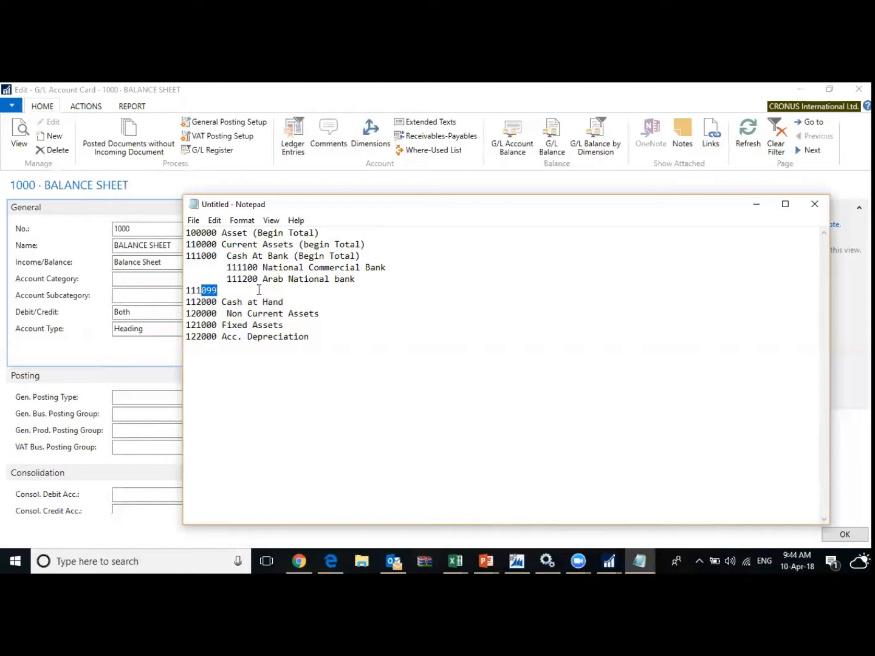
{"action": "key", "text": "Left"}
{"action": "key", "text": "Left"}
{"action": "key", "text": "BackSpace"}
{"action": "type", "text": "1"}
{"action": "key", "text": "BackSpace"}
{"action": "type", "text": "0"}
{"action": "key", "text": "End"}
- Review the bank accounts enclosed between the 111000 and 111099 lines
{"action": "key", "text": "shift+Left"}
{"action": "key", "text": "shift+Left"}
{"action": "key", "text": "shift+Left"}
{"action": "key", "text": "shift+Left"}
{"action": "key", "text": "shift+Left"}
{"action": "key", "text": "shift+Left"}
{"action": "key", "text": "Up"}
{"action": "key", "text": "Up"}
{"action": "key", "text": "Up"}
{"action": "key", "text": "Up"}
{"action": "key", "text": "Down"}
{"action": "key", "text": "shift+Down"}
{"action": "key", "text": "shift+Down"}
{"action": "key", "text": "Down"}
{"action": "key", "text": "Down"}
{"action": "key", "text": "Down"}
{"action": "key", "text": "Up"}
{"action": "key", "text": "Up"}
- Copy the description "Cash At Bank (Begin Total)" from the 111000 line to the 111099 line
{"action": "key", "text": "End"}
{"action": "key", "text": "Up"}
{"action": "key", "text": "Up"}
{"action": "key", "text": "Up"}
{"action": "key", "text": "Down"}
{"action": "key", "text": "shift+End"}
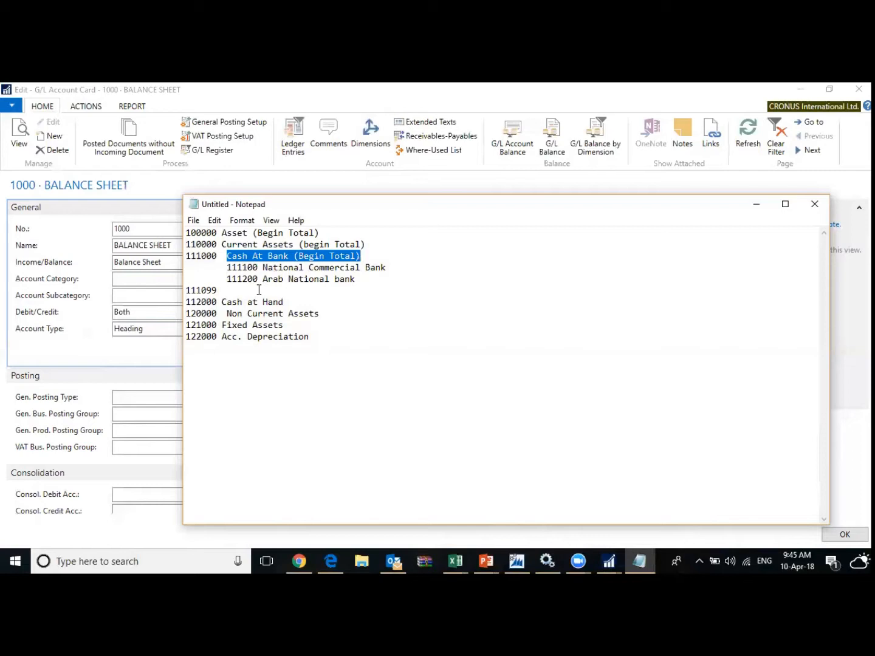
{"action": "key", "text": "ctrl+c"}
{"action": "key", "text": "Down"}
{"action": "key", "text": "Down"}
{"action": "key", "text": "Down"}
{"action": "key", "text": "ctrl+v"}
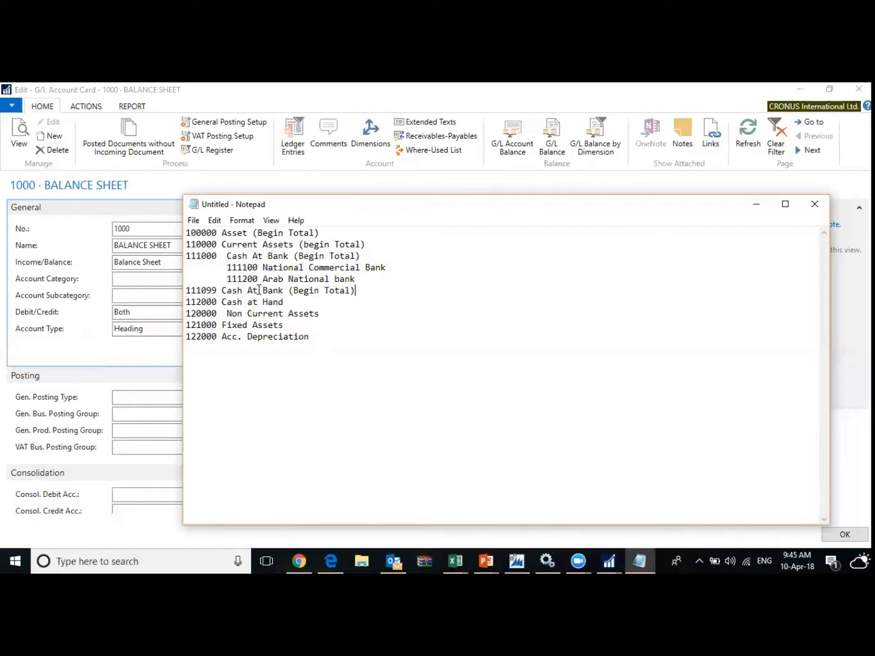
- Change "Begin" to "End" in the 111099 line so it reads "Cash At Bank (End Total)"
{"action": "key", "text": "Left"}
{"action": "key", "text": "Left"}
{"action": "key", "text": "Left"}
{"action": "key", "text": "Left"}
{"action": "key", "text": "Left"}
{"action": "key", "text": "Left"}
{"action": "key", "text": "Left"}
{"action": "key", "text": "BackSpace"}
{"action": "key", "text": "BackSpace"}
{"action": "key", "text": "BackSpace"}
{"action": "key", "text": "BackSpace"}
{"action": "key", "text": "BackSpace"}
{"action": "type", "text": "End"}
- Review the lines of the Cash At Bank group between its Begin Total and End Total accounts
{"action": "key", "text": "Down"}
{"action": "key", "text": "Up"}
{"action": "key", "text": "Up"}
{"action": "key", "text": "Up"}
{"action": "key", "text": "Up"}
{"action": "key", "text": "Down"}
{"action": "key", "text": "Down"}
{"action": "key", "text": "Down"}
{"action": "key", "text": "Down"}
{"action": "key", "text": "Up"}
{"action": "key", "text": "Up"}
{"action": "key", "text": "Up"}
- Add an indented line "112100 Petty Cash" below the 112000 Cash at Hand line
{"action": "key", "text": "Down"}
{"action": "key", "text": "Down"}
{"action": "key", "text": "Down"}
{"action": "key", "text": "Down"}
{"action": "key", "text": "Down"}
{"action": "key", "text": "Return"}
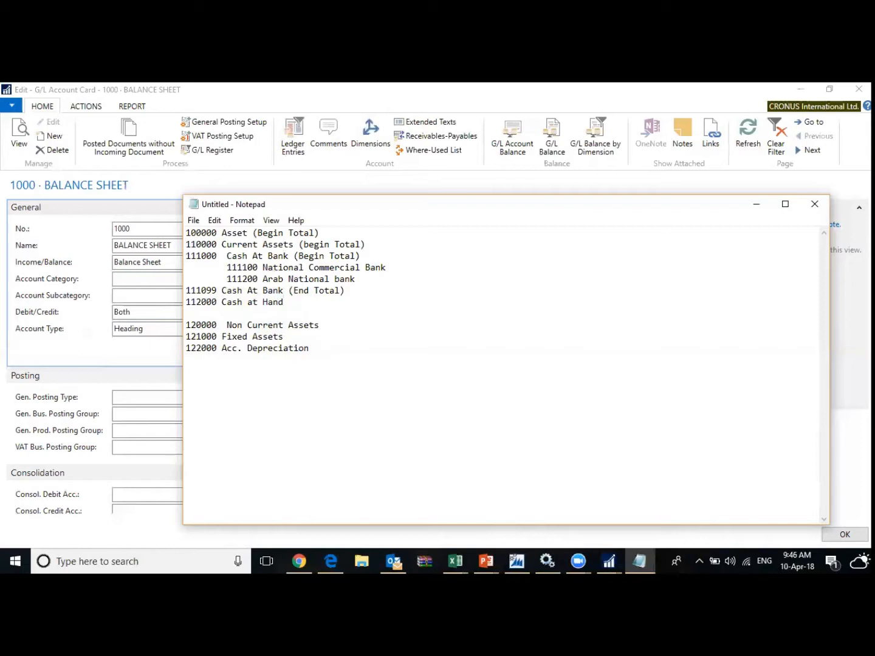
{"action": "key", "text": "Tab"}
{"action": "type", "text": "113"}
{"action": "key", "text": "BackSpace"}
{"action": "type", "text": "2100 Petty Cash"}
- Add an indented line "112200 Cash with Accountant" below the Petty Cash line
{"action": "key", "text": "Return"}
{"action": "key", "text": "Tab"}
{"action": "type", "text": "112"}
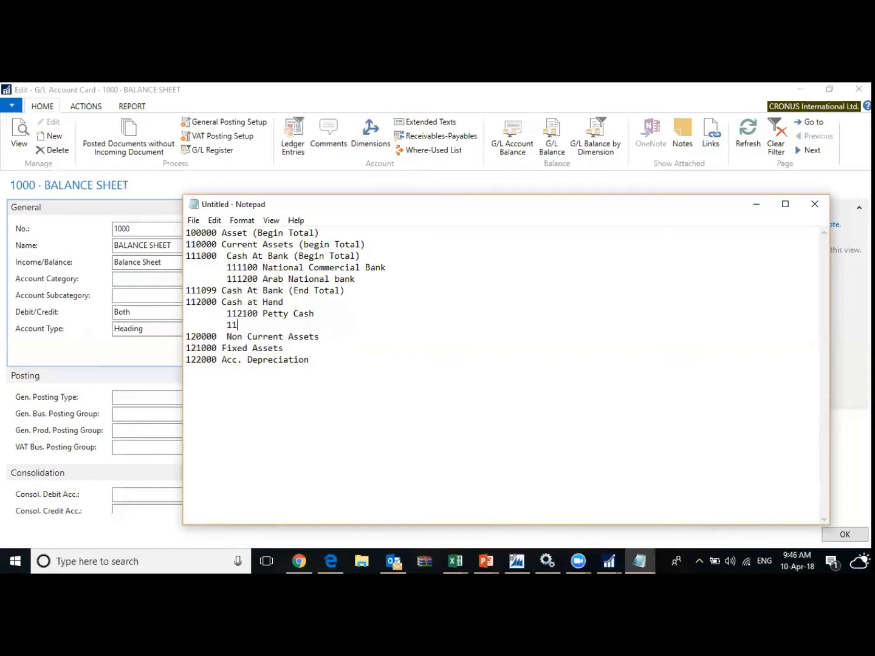
{"action": "type", "text": "200 Cash with A"}
{"action": "key", "text": "BackSpace"}
{"action": "type", "text": "Accountant"}
{"action": "key", "text": "Left"}
{"action": "key", "text": "Left"}
{"action": "key", "text": "Left"}
{"action": "key", "text": "Left"}
{"action": "key", "text": "Left"}
{"action": "key", "text": "Left"}
{"action": "key", "text": "Left"}
{"action": "key", "text": "Left"}
{"action": "key", "text": "Left"}
{"action": "key", "text": "Left"}
{"action": "key", "text": "Left"}
{"action": "key", "text": "Left"}
{"action": "key", "text": "Left"}
{"action": "key", "text": "Left"}
{"action": "key", "text": "Left"}
{"action": "key", "text": "Left"}
{"action": "key", "text": "Left"}
{"action": "key", "text": "Left"}
{"action": "key", "text": "Left"}
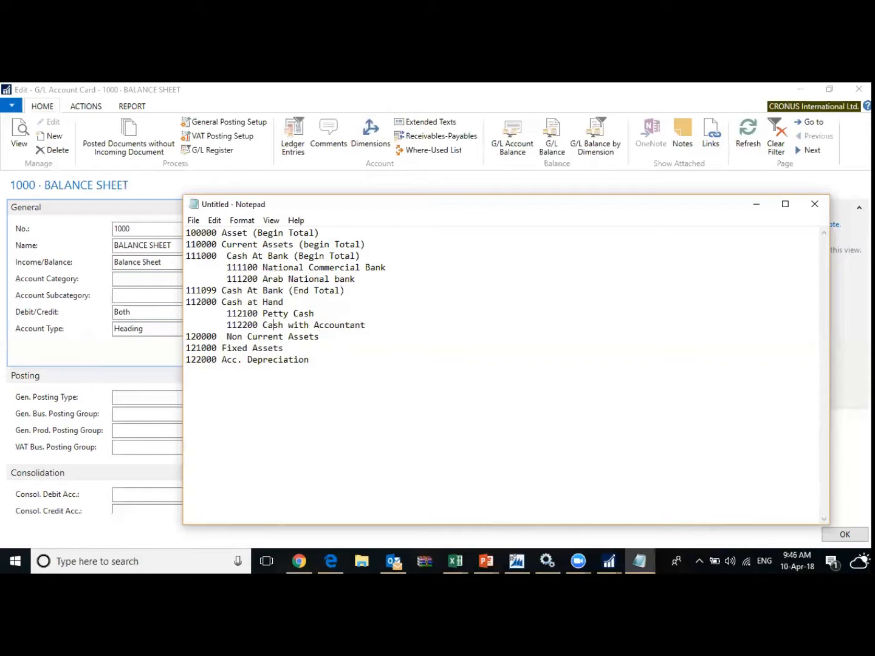
- Start a new unindented line with account number 112099 below the Cash with Accountant line
{"action": "key", "text": "End"}
{"action": "key", "text": "Return"}
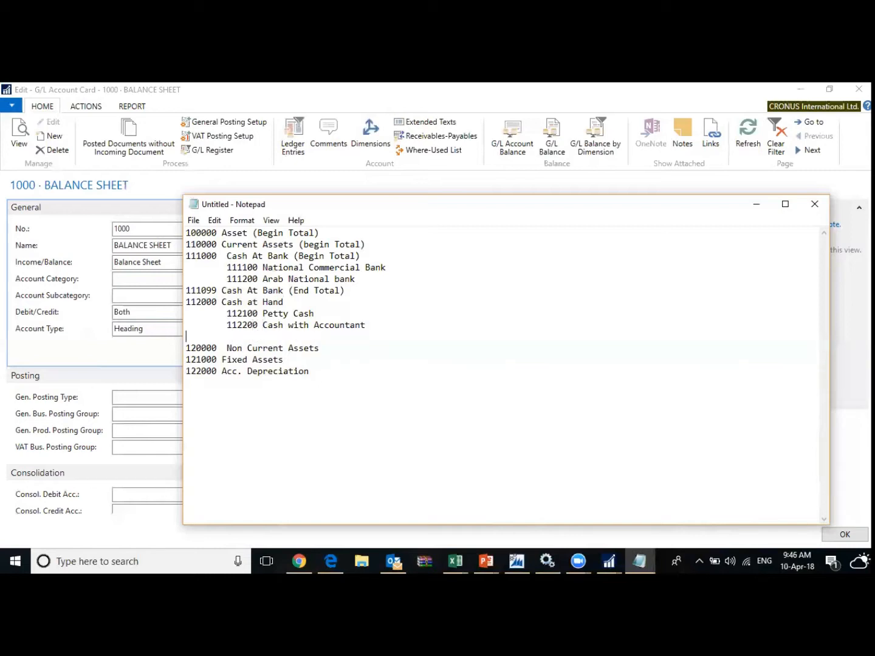
{"action": "type", "text": "1130"}
{"action": "key", "text": "BackSpace"}
{"action": "key", "text": "BackSpace"}
{"action": "type", "text": "2099"}
- Copy the description "Cash at Hand" from the 112000 line to the 112099 line
{"action": "key", "text": "Up"}
{"action": "key", "text": "Up"}
{"action": "key", "text": "Up"}
{"action": "key", "text": "Left"}
{"action": "key", "text": "shift+Right"}
{"action": "key", "text": "shift+End"}
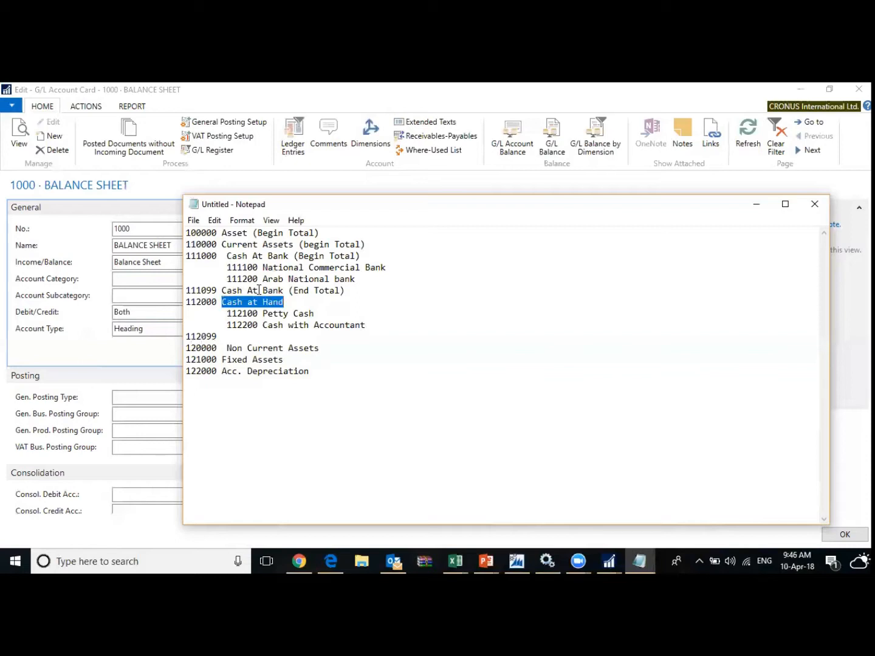
{"action": "key", "text": "ctrl+c"}
{"action": "key", "text": "Down"}
{"action": "key", "text": "Down"}
{"action": "key", "text": "Down"}
{"action": "key", "text": "Down"}
{"action": "key", "text": "Up"}
{"action": "key", "text": "ctrl+v"}
- Append "(End Total)" to the Cash at Hand description on the 112099 line
{"action": "type", "text": "(End "}
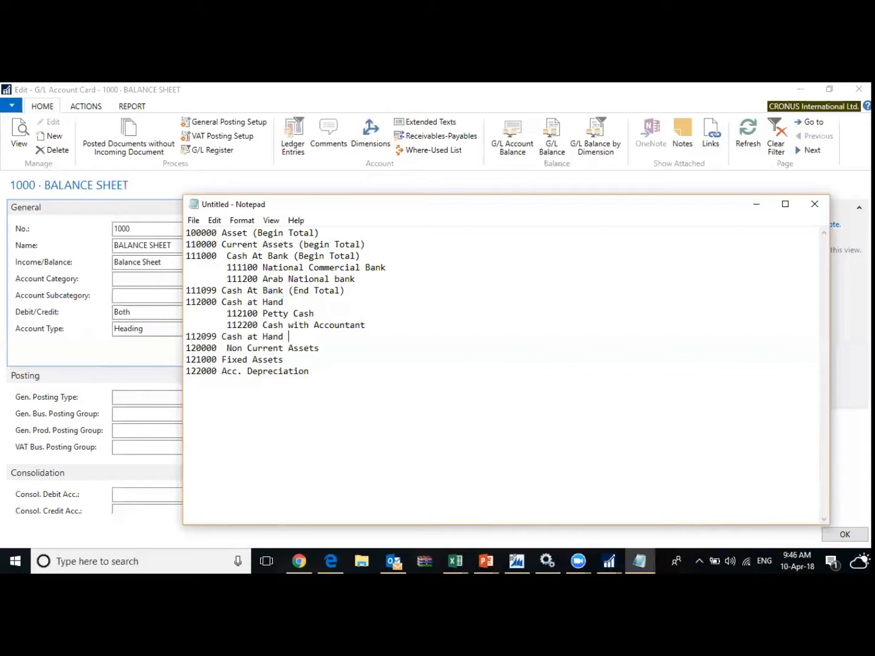
{"action": "type", "text": "Tota"}
{"action": "key", "text": "BackSpace"}
{"action": "key", "text": "BackSpace"}
{"action": "type", "text": "tal)"}
- Append "(Begin Total)" to the Cash at Hand description on the 112000 line
{"action": "key", "text": "Up"}
{"action": "key", "text": "Up"}
{"action": "key", "text": "Up"}
{"action": "type", "text": "(Begin Total)"}
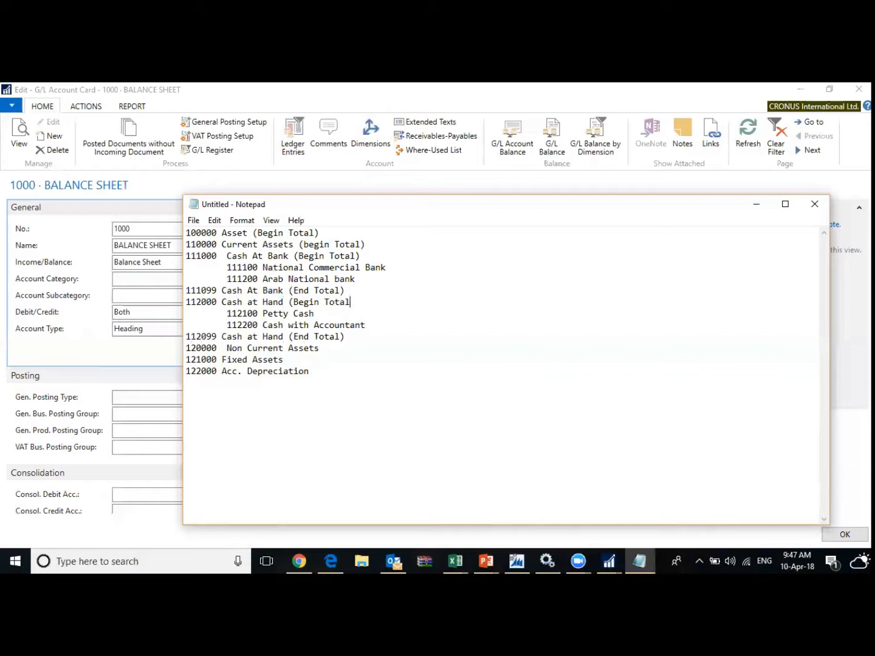
- Insert a new line with account number 110099 between the 112099 and 120000 lines
{"action": "key", "text": "Down"}
{"action": "key", "text": "Down"}
{"action": "key", "text": "Down"}
{"action": "key", "text": "Down"}
{"action": "key", "text": "Up"}
{"action": "key", "text": "Down"}
{"action": "key", "text": "Up"}
{"action": "key", "text": "End"}
{"action": "key", "text": "Return"}
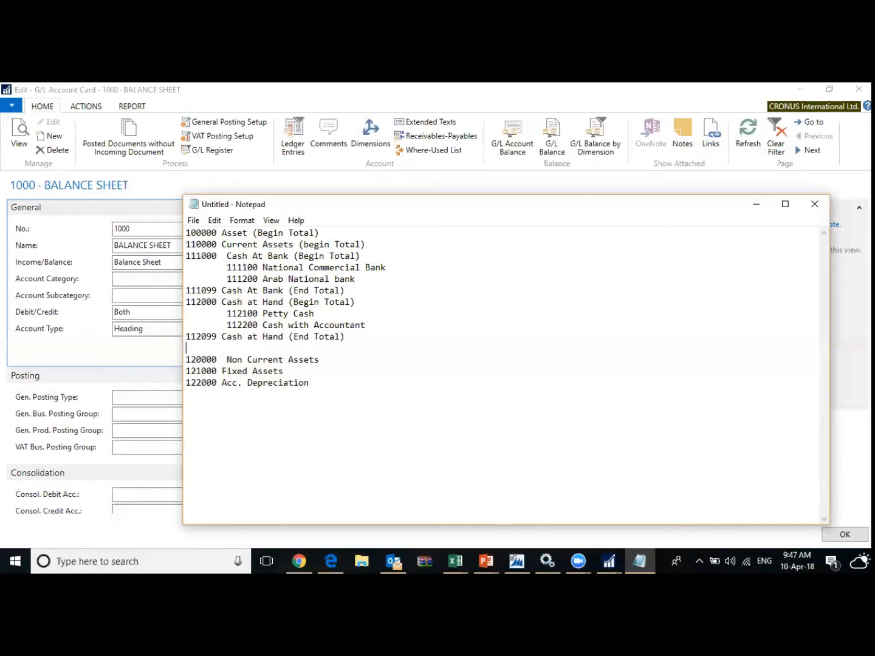
{"action": "type", "text": "110099"}
- Compare the account numbers 110099 and 110000 by highlighting each of them in the list
{"action": "key", "text": "shift+Left"}
{"action": "key", "text": "shift+Left"}
{"action": "key", "text": "shift+Left"}
{"action": "key", "text": "shift+Left"}
{"action": "key", "text": "shift+Left"}
{"action": "key", "text": "shift+Left"}
{"action": "key", "text": "Up"}
{"action": "key", "text": "Up"}
{"action": "key", "text": "Up"}
{"action": "key", "text": "Up"}
{"action": "key", "text": "Up"}
{"action": "key", "text": "Up"}
{"action": "key", "text": "Up"}
{"action": "key", "text": "Up"}
{"action": "key", "text": "Up"}
{"action": "key", "text": "shift+Right"}
{"action": "key", "text": "shift+Right"}
{"action": "key", "text": "shift+Right"}
{"action": "key", "text": "shift+Right"}
{"action": "key", "text": "shift+Right"}
{"action": "key", "text": "shift+Right"}
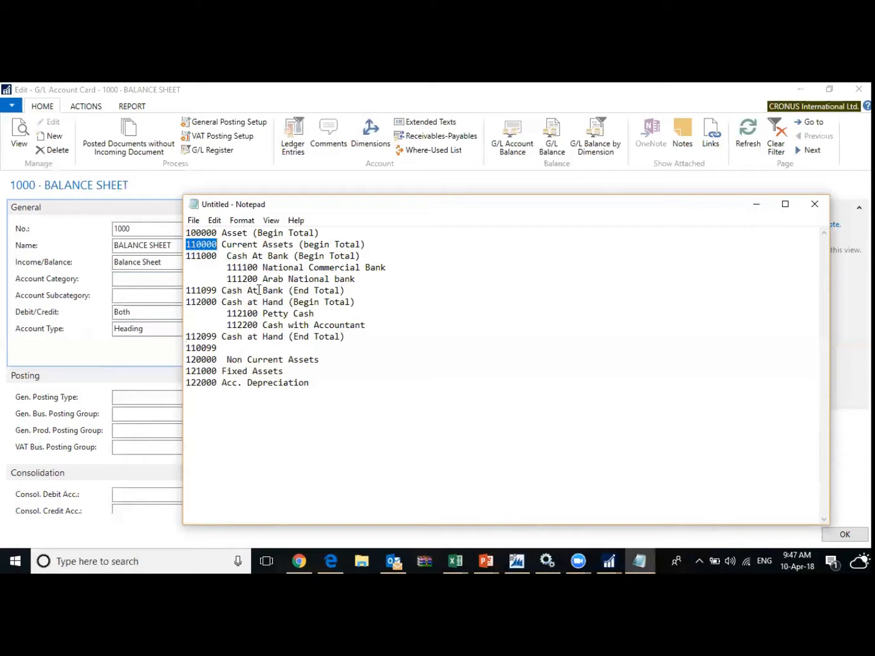
- Examine the account numbers in the Current Assets group, from the 110000 line down to the 110099 line
{"action": "key", "text": "Down"}
{"action": "key", "text": "Down"}
{"action": "key", "text": "Down"}
{"action": "key", "text": "Down"}
{"action": "key", "text": "Down"}
{"action": "key", "text": "Up"}
{"action": "key", "text": "Up"}
{"action": "key", "text": "Up"}
{"action": "key", "text": "Up"}
{"action": "key", "text": "Up"}
{"action": "key", "text": "Left"}
{"action": "key", "text": "shift+Left"}
{"action": "key", "text": "shift+Left"}
{"action": "key", "text": "shift+Left"}
{"action": "key", "text": "shift+Left"}
{"action": "key", "text": "Up"}
{"action": "key", "text": "shift+Right"}
{"action": "key", "text": "shift+Right"}
{"action": "key", "text": "Down"}
{"action": "key", "text": "shift+Right"}
{"action": "key", "text": "Down"}
{"action": "key", "text": "Down"}
{"action": "key", "text": "Down"}
{"action": "key", "text": "Down"}
{"action": "key", "text": "Down"}
{"action": "key", "text": "Down"}
{"action": "key", "text": "Down"}
{"action": "key", "text": "Down"}
{"action": "key", "text": "Down"}
{"action": "key", "text": "Up"}
{"action": "key", "text": "Up"}
{"action": "key", "text": "Up"}
{"action": "key", "text": "Down"}
{"action": "key", "text": "Down"}
{"action": "key", "text": "Down"}
- Copy the description "Current Assets (begin Total)" from the 110000 line to the 110099 line
{"action": "key", "text": "Up"}
{"action": "key", "text": "Up"}
{"action": "key", "text": "Up"}
{"action": "key", "text": "Up"}
{"action": "key", "text": "Up"}
{"action": "key", "text": "Up"}
{"action": "key", "text": "Up"}
{"action": "key", "text": "Up"}
{"action": "key", "text": "Up"}
{"action": "key", "text": "Left"}
{"action": "key", "text": "shift+Right"}
{"action": "key", "text": "shift+Right"}
{"action": "key", "text": "shift+Right"}
{"action": "key", "text": "shift+Right"}
{"action": "key", "text": "shift+Right"}
{"action": "key", "text": "shift+Right"}
{"action": "key", "text": "shift+Right"}
{"action": "key", "text": "shift+Right"}
{"action": "key", "text": "shift+Right"}
{"action": "key", "text": "shift+Right"}
{"action": "key", "text": "shift+Right"}
{"action": "key", "text": "shift+Right"}
{"action": "key", "text": "shift+Right"}
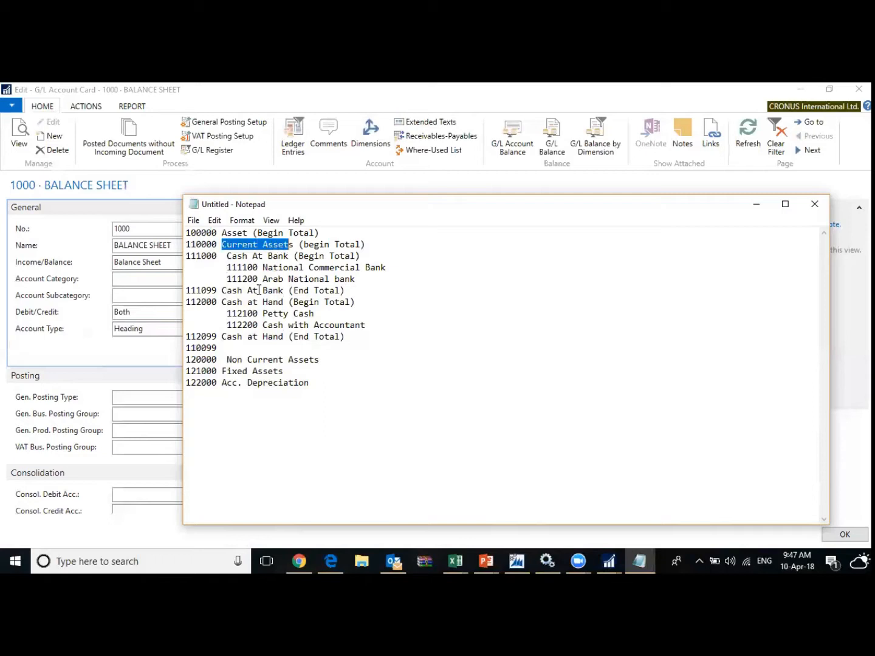
{"action": "key", "text": "shift+Right"}
{"action": "key", "text": "shift+Right"}
{"action": "key", "text": "shift+Right"}
{"action": "key", "text": "shift+Right"}
{"action": "key", "text": "shift+Right"}
{"action": "key", "text": "shift+Right"}
{"action": "key", "text": "shift+Right"}
{"action": "key", "text": "shift+Right"}
{"action": "key", "text": "shift+Right"}
{"action": "key", "text": "shift+Right"}
{"action": "key", "text": "shift+Right"}
{"action": "key", "text": "shift+Right"}
{"action": "key", "text": "shift+Right"}
{"action": "key", "text": "shift+Right"}
{"action": "key", "text": "shift+Right"}
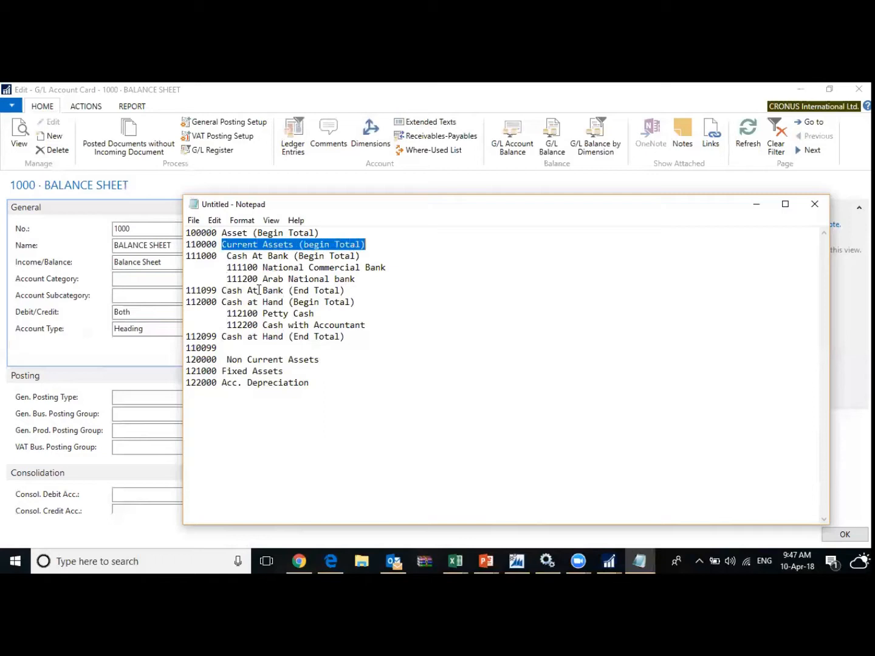
{"action": "key", "text": "Down"}
{"action": "key", "text": "Down"}
{"action": "key", "text": "Down"}
{"action": "key", "text": "Down"}
{"action": "key", "text": "Down"}
{"action": "key", "text": "Down"}
{"action": "key", "text": "Down"}
{"action": "key", "text": "Down"}
{"action": "key", "text": "Down"}
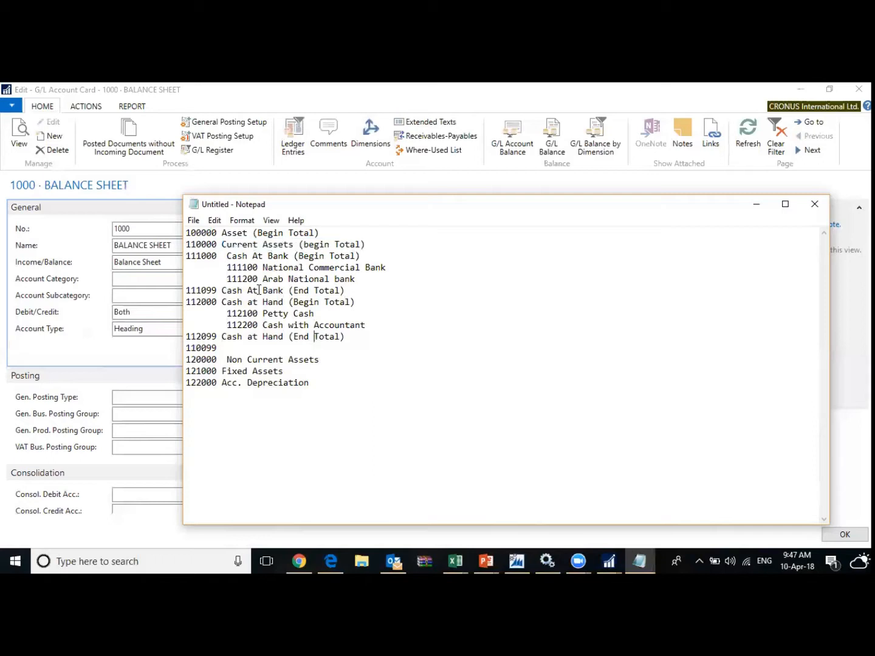
{"action": "key", "text": "ctrl+v"}
- Replace "begin" with "End" in the 110099 description so it reads "Current Assets (End Total)"
{"action": "key", "text": "Left"}
{"action": "key", "text": "Left"}
{"action": "key", "text": "Left"}
{"action": "key", "text": "Left"}
{"action": "key", "text": "Left"}
{"action": "key", "text": "Left"}
{"action": "key", "text": "Left"}
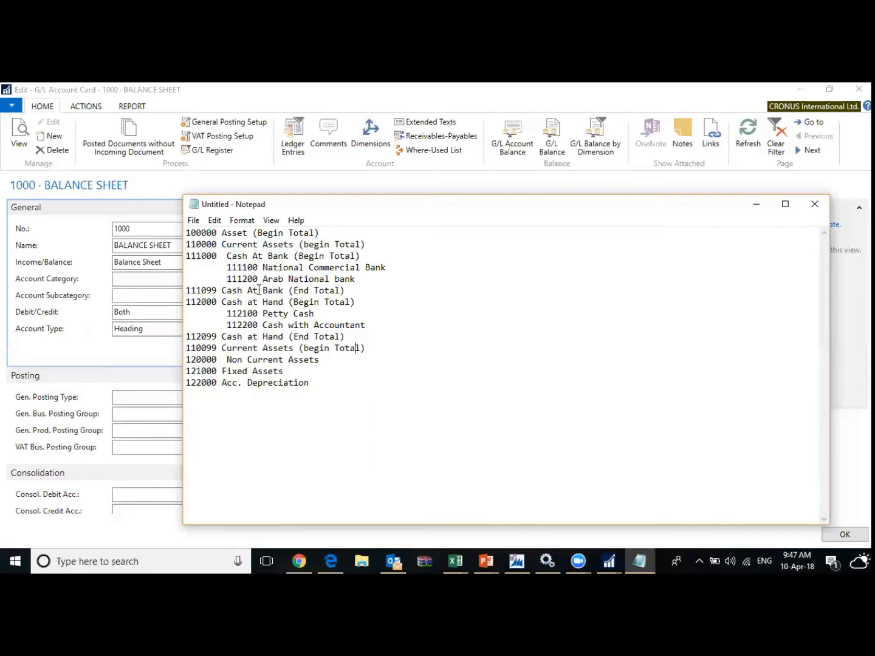
{"action": "key", "text": "BackSpace"}
{"action": "key", "text": "BackSpace"}
{"action": "key", "text": "BackSpace"}
{"action": "key", "text": "BackSpace"}
{"action": "key", "text": "BackSpace"}
{"action": "type", "text": "End"}
- Highlight the Current Assets block from the end of the 110099 line up to the 110000 line to show the totalled range
{"action": "key", "text": "Up"}
{"action": "key", "text": "Up"}
{"action": "key", "text": "Up"}
{"action": "key", "text": "Down"}
{"action": "key", "text": "Down"}
{"action": "key", "text": "Down"}
{"action": "key", "text": "Right"}
{"action": "key", "text": "Right"}
{"action": "key", "text": "Right"}
{"action": "key", "text": "Right"}
{"action": "key", "text": "Right"}
{"action": "key", "text": "Right"}
{"action": "key", "text": "Right"}
{"action": "key", "text": "Right"}
{"action": "key", "text": "Right"}
{"action": "key", "text": "Right"}
{"action": "key", "text": "Right"}
{"action": "key", "text": "Right"}
{"action": "key", "text": "Left"}
{"action": "key", "text": "Left"}
{"action": "key", "text": "Left"}
{"action": "key", "text": "Left"}
{"action": "key", "text": "shift+Left"}
{"action": "key", "text": "shift+Left"}
{"action": "key", "text": "shift+Left"}
{"action": "key", "text": "shift+Home"}
{"action": "key", "text": "shift+Up"}
{"action": "key", "text": "shift+Up"}
{"action": "key", "text": "shift+Up"}
{"action": "key", "text": "shift+Up"}
{"action": "key", "text": "shift+Up"}
{"action": "key", "text": "shift+Up"}
{"action": "key", "text": "shift+Up"}
{"action": "key", "text": "shift+Up"}
{"action": "key", "text": "shift+Up"}
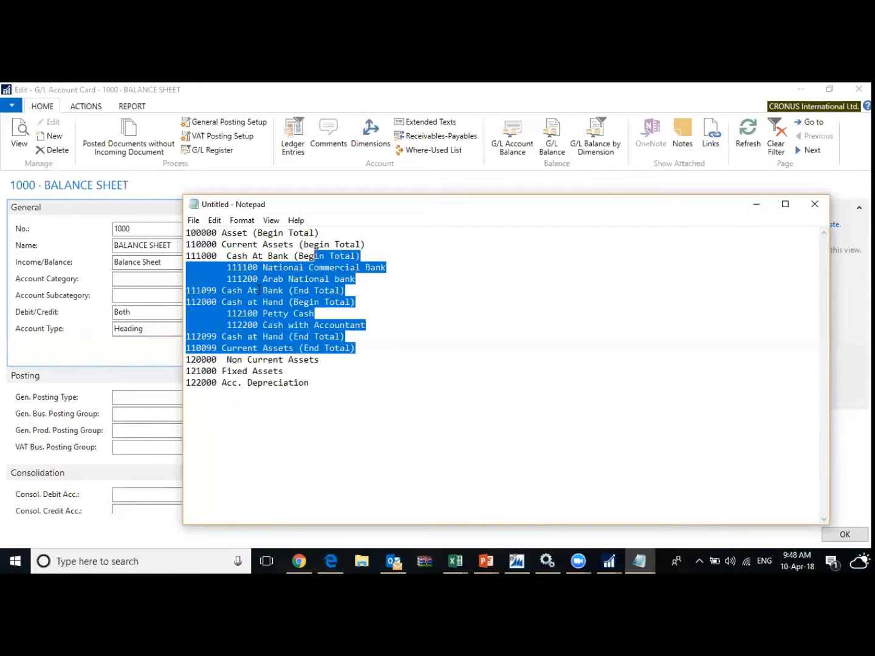
{"action": "key", "text": "shift+Left"}
{"action": "key", "text": "shift+Left"}
{"action": "key", "text": "shift+Left"}
{"action": "key", "text": "shift+Left"}
{"action": "key", "text": "shift+Left"}
{"action": "key", "text": "shift+Left"}
{"action": "key", "text": "shift+Left"}
{"action": "key", "text": "shift+Left"}
{"action": "key", "text": "shift+Left"}
{"action": "key", "text": "shift+Left"}
{"action": "key", "text": "shift+Left"}
{"action": "key", "text": "shift+Left"}
{"action": "key", "text": "shift+Left"}
{"action": "key", "text": "shift+Left"}
{"action": "key", "text": "shift+Left"}
{"action": "key", "text": "shift+Left"}
{"action": "key", "text": "shift+Left"}
{"action": "key", "text": "shift+Left"}
{"action": "key", "text": "shift+Left"}
{"action": "key", "text": "shift+Left"}
{"action": "key", "text": "shift+Left"}
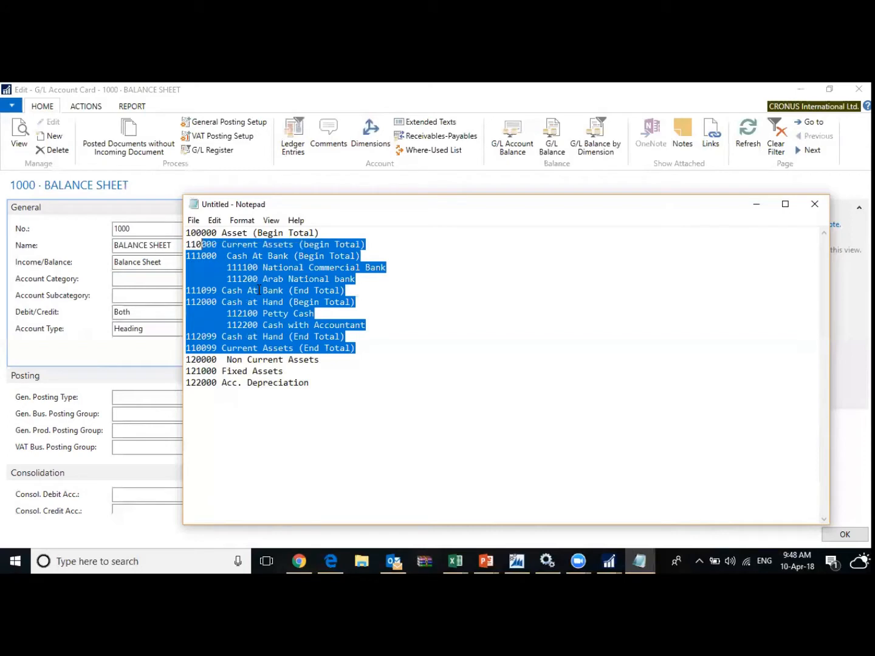
- Examine the account lines inside the Current Assets group, down to the 112099 Cash at Hand (End Total) line
{"action": "key", "text": "Down"}
{"action": "key", "text": "Down"}
{"action": "key", "text": "Down"}
{"action": "key", "text": "Down"}
{"action": "key", "text": "Down"}
{"action": "key", "text": "Down"}
{"action": "key", "text": "Down"}
{"action": "key", "text": "Down"}
{"action": "key", "text": "Down"}
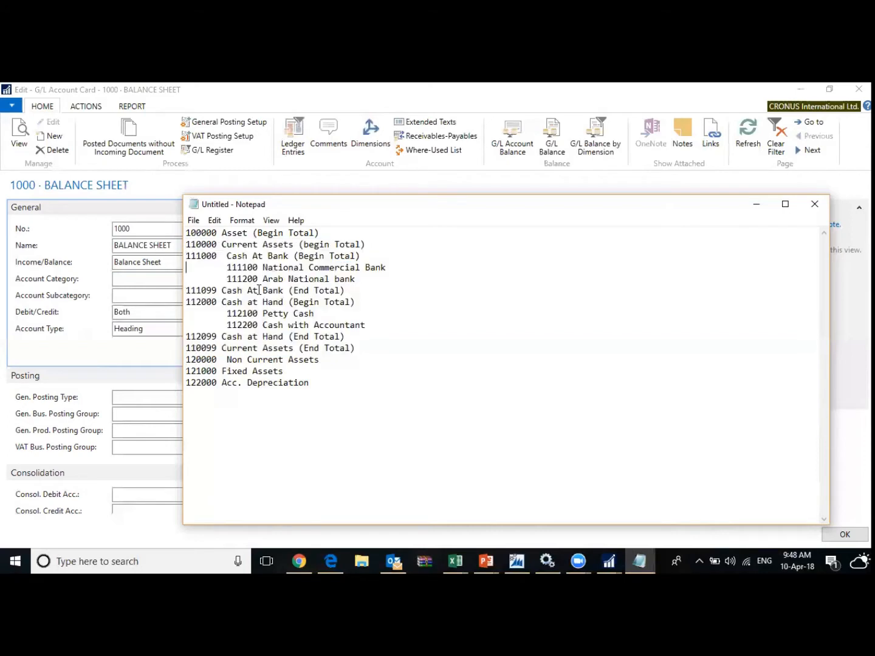
{"action": "key", "text": "Down"}
{"action": "key", "text": "Down"}
{"action": "key", "text": "Right"}
{"action": "key", "text": "Up"}
{"action": "key", "text": "Up"}
{"action": "key", "text": "Down"}
{"action": "key", "text": "Down"}
{"action": "key", "text": "Down"}
{"action": "key", "text": "Up"}
{"action": "key", "text": "Up"}
{"action": "key", "text": "Up"}
{"action": "key", "text": "Up"}
{"action": "key", "text": "Right"}
{"action": "key", "text": "Right"}
{"action": "key", "text": "Left"}
{"action": "key", "text": "Down"}
{"action": "key", "text": "Down"}
{"action": "key", "text": "Down"}
{"action": "key", "text": "Up"}
{"action": "key", "text": "Up"}
{"action": "key", "text": "Down"}
{"action": "key", "text": "Left"}
{"action": "key", "text": "Left"}
{"action": "key", "text": "Left"}
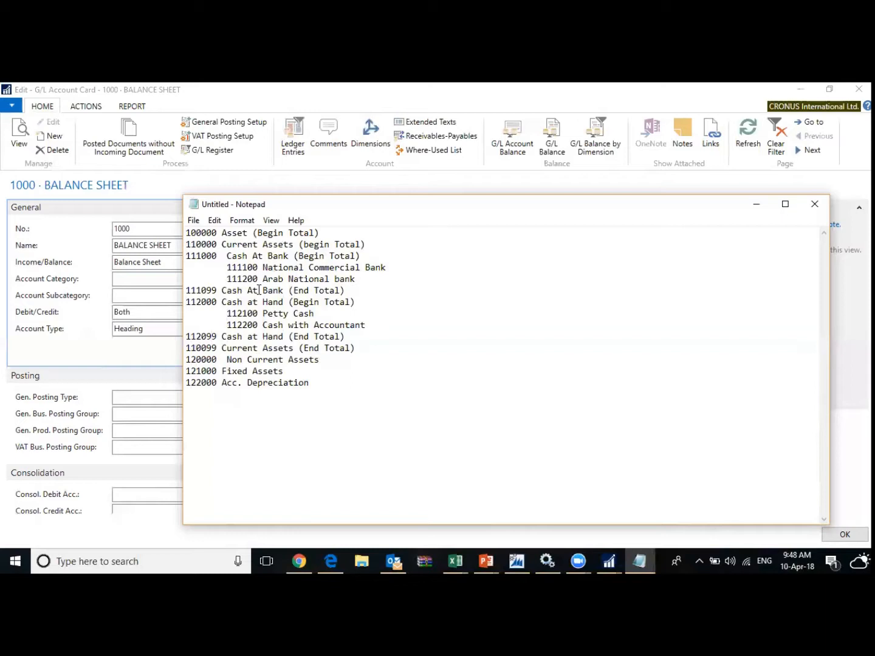
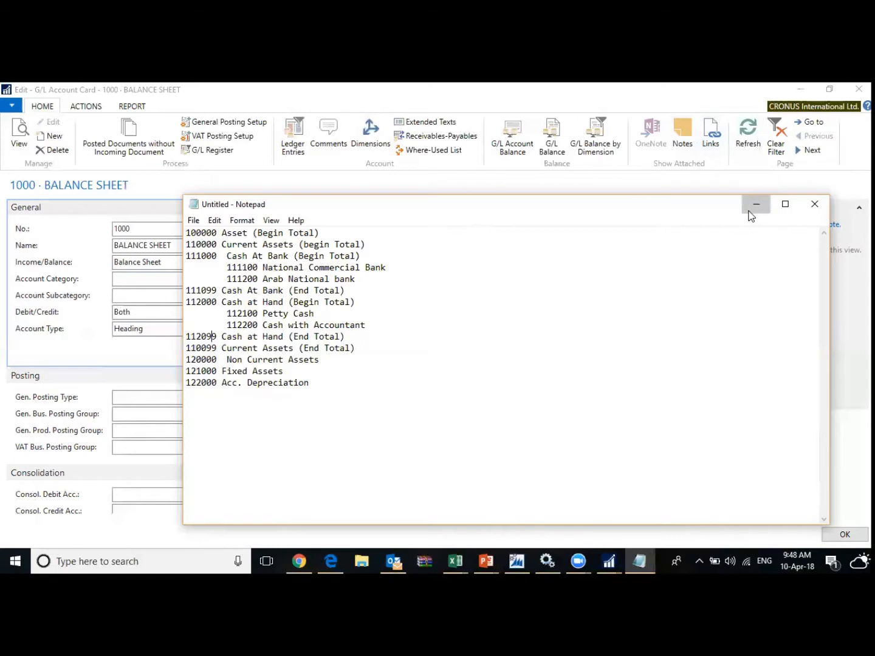
- Return to the G/L account card in Dynamics NAV and review the Account Type options, keeping Heading
{"action": "left_click", "coordinate": [750, 211]}
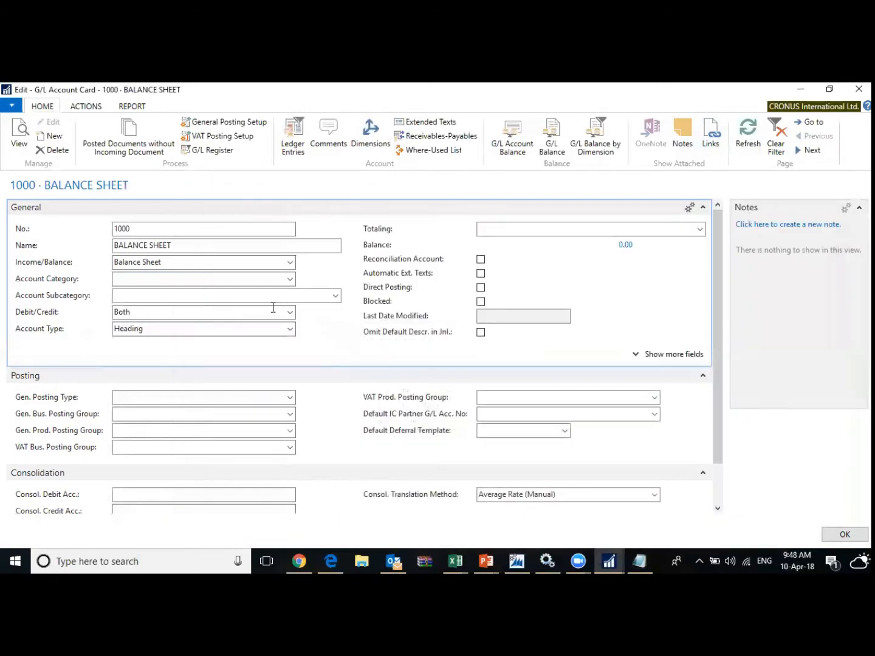
{"action": "left_click", "coordinate": [293, 333]}
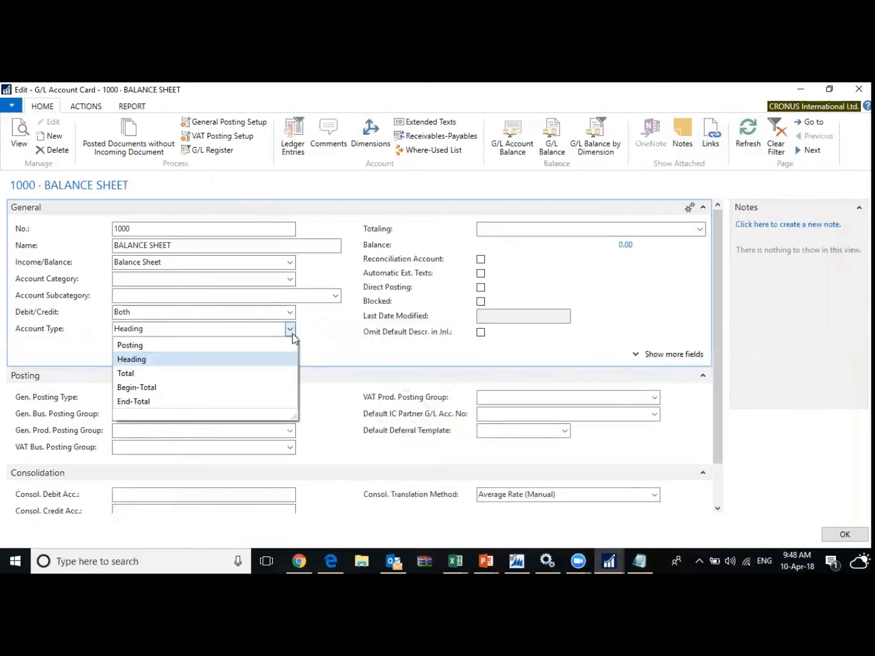
{"action": "key", "text": "Up"}
{"action": "key", "text": "Down"}
{"action": "key", "text": "Down"}
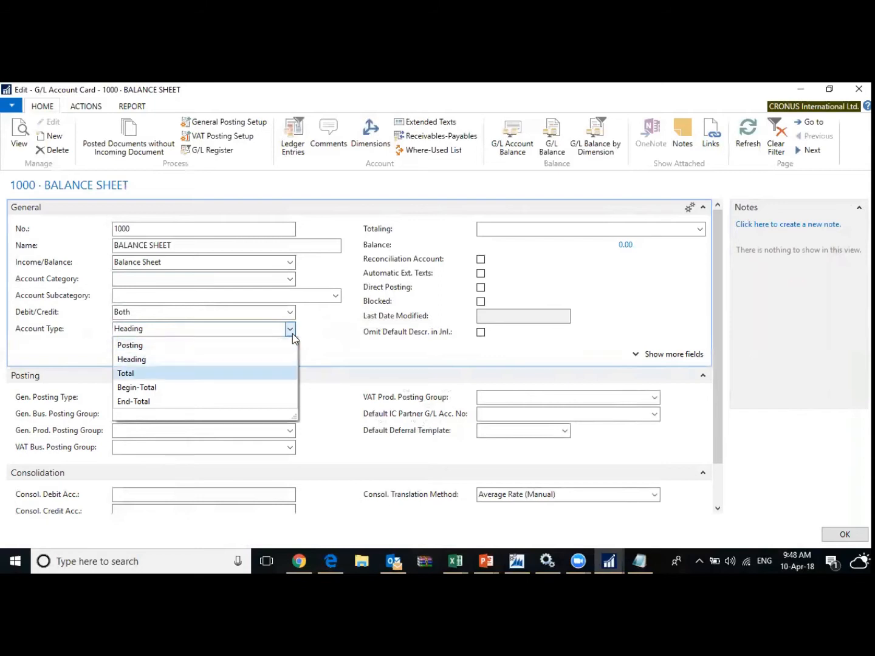
{"action": "key", "text": "Down"}
{"action": "key", "text": "Up"}
{"action": "key", "text": "Up"}
{"action": "key", "text": "Up"}
{"action": "key", "text": "Down"}
{"action": "key", "text": "Down"}
{"action": "key", "text": "Down"}
{"action": "key", "text": "Down"}
{"action": "key", "text": "Up"}
{"action": "key", "text": "Up"}
{"action": "key", "text": "Up"}
{"action": "key", "text": "Up"}
{"action": "key", "text": "Escape"}
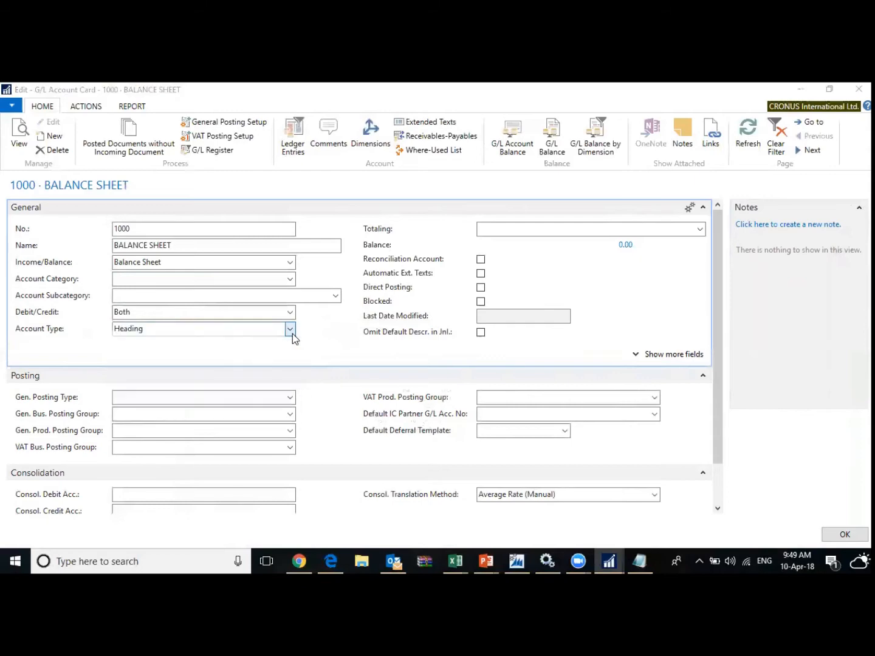
- Switch to Notepad and append "(Posting Account)" to the 111100 National Commercial Bank line
{"action": "key", "text": "alt+Tab"}
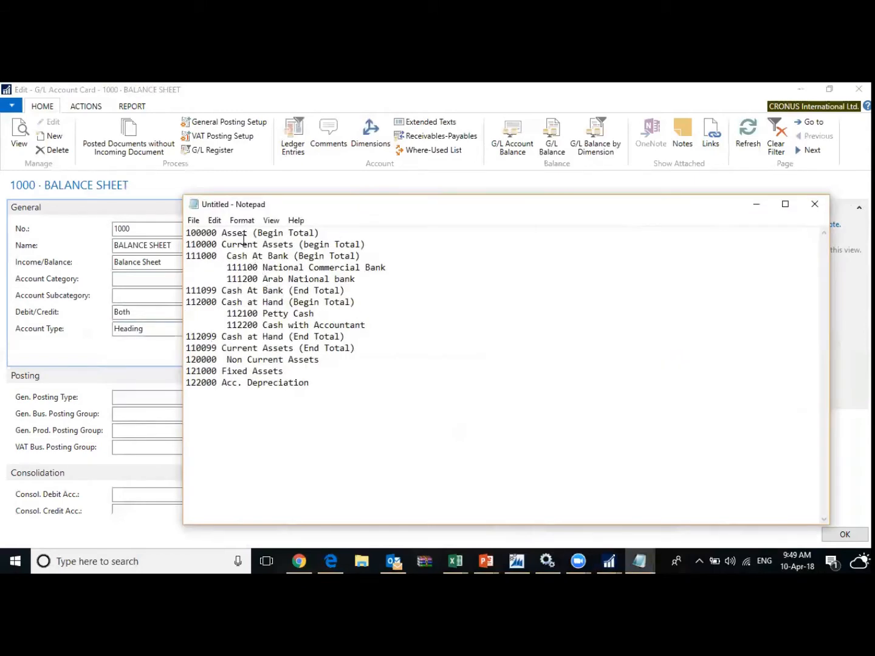
{"action": "key", "text": "Down"}
{"action": "key", "text": "Down"}
{"action": "key", "text": "Down"}
{"action": "key", "text": "Down"}
{"action": "key", "text": "Up"}
{"action": "key", "text": "Up"}
{"action": "key", "text": "End"}
{"action": "type", "text": "(Posting Account)"}
- Copy "(Posting Account)" from the 111100 line to the end of the 111200 Arab National bank line
{"action": "key", "text": "shift+Left"}
{"action": "key", "text": "shift+Left"}
{"action": "key", "text": "shift+Left"}
{"action": "key", "text": "shift+Left"}
{"action": "key", "text": "shift+Left"}
{"action": "key", "text": "shift+Left"}
{"action": "key", "text": "shift+Left"}
{"action": "key", "text": "shift+Left"}
{"action": "key", "text": "shift+Left"}
{"action": "key", "text": "shift+Left"}
{"action": "key", "text": "shift+Left"}
{"action": "key", "text": "shift+Left"}
{"action": "key", "text": "shift+Left"}
{"action": "key", "text": "shift+Left"}
{"action": "key", "text": "shift+Left"}
{"action": "key", "text": "shift+Left"}
{"action": "key", "text": "shift+Left"}
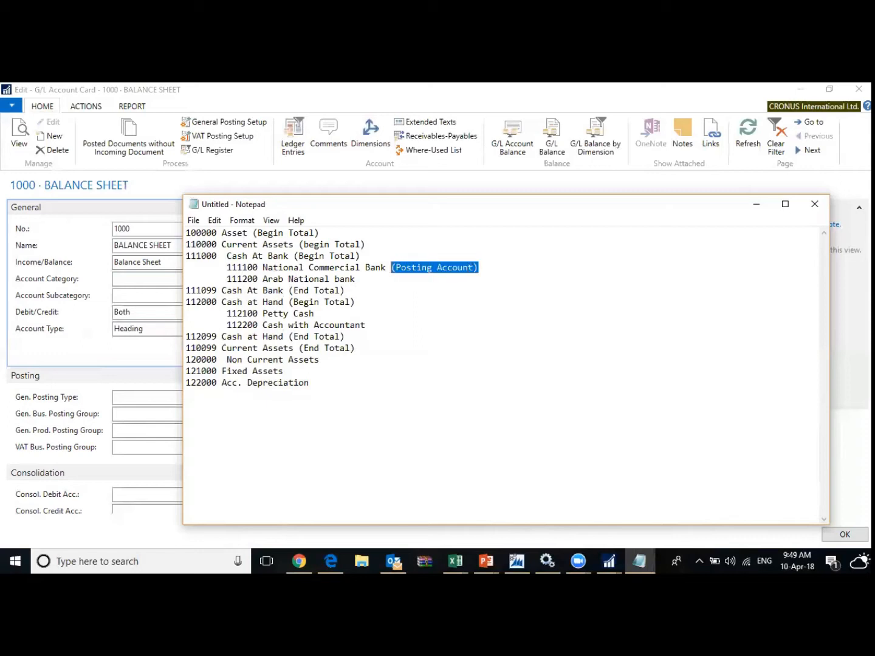
{"action": "type", "text": "Current Assets (begin Total)"}
{"action": "key", "text": "ctrl+z"}
{"action": "key", "text": "ctrl+c"}
{"action": "key", "text": "Down"}
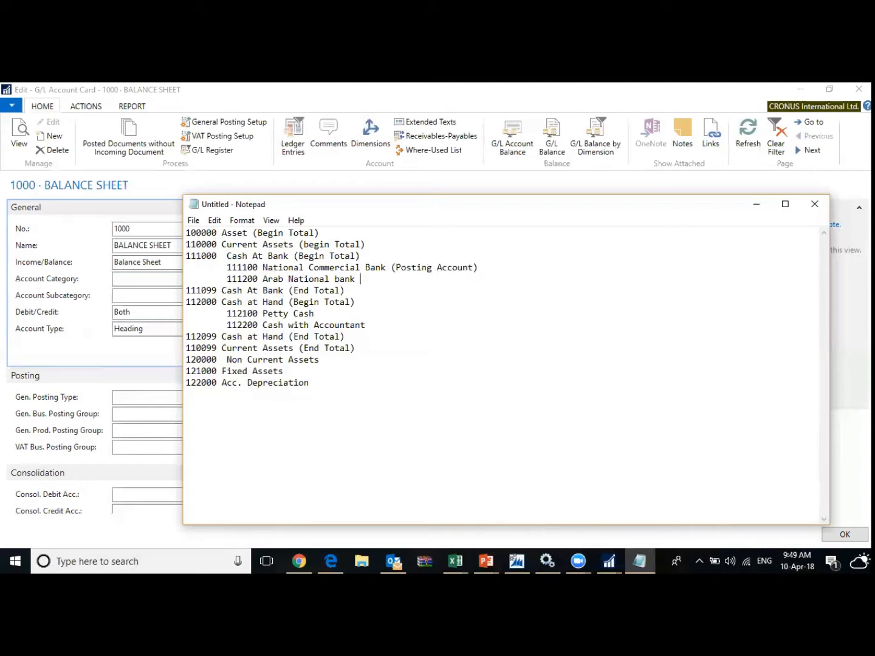
{"action": "key", "text": "ctrl+v"}
- Append the copied "(Posting Account)" to the 112100 Petty Cash and 112200 Cash with Accountant lines
{"action": "key", "text": "Down"}
{"action": "key", "text": "Down"}
{"action": "key", "text": "Down"}
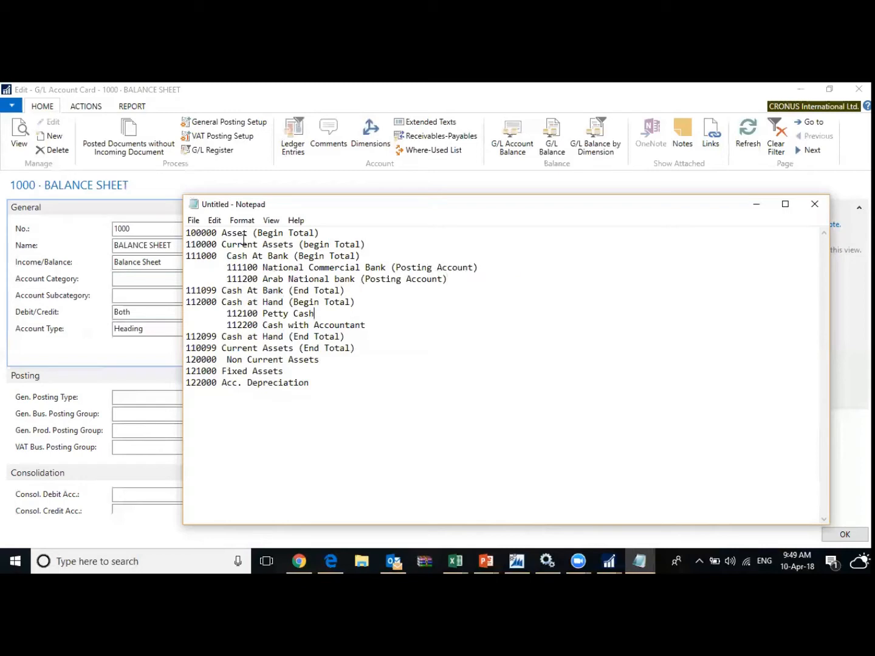
{"action": "key", "text": "ctrl+v"}
{"action": "key", "text": "Down"}
{"action": "key", "text": "ctrl+v"}
- Highlight the lines around the Cash at Hand and Current Assets End Total entries to examine the totalling structure
{"action": "key", "text": "Down"}
{"action": "key", "text": "Down"}
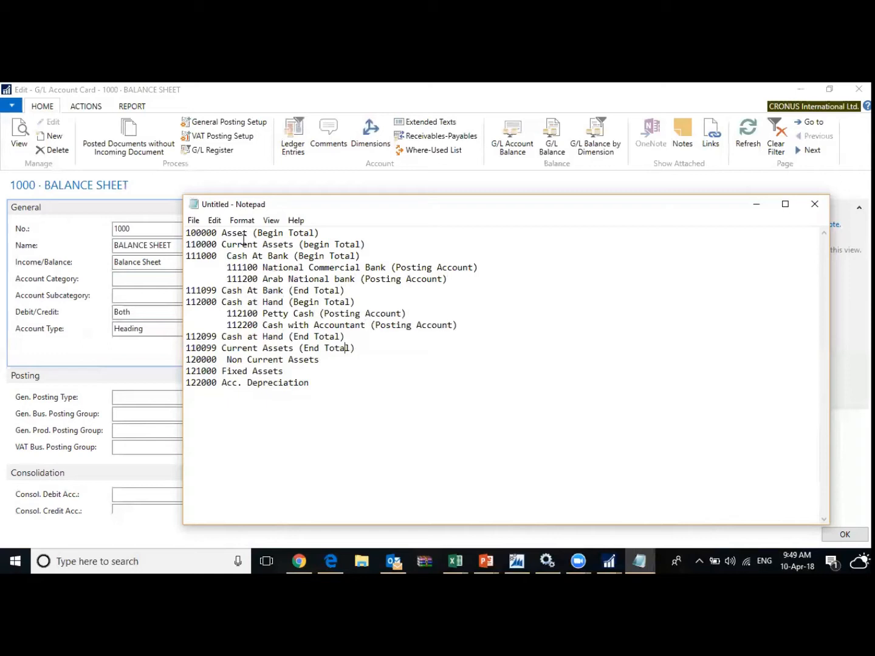
{"action": "key", "text": "shift+Left"}
{"action": "key", "text": "shift+Left"}
{"action": "key", "text": "shift+Left"}
{"action": "key", "text": "shift+Left"}
{"action": "key", "text": "shift+Up"}
{"action": "key", "text": "shift+Up"}
{"action": "key", "text": "Up"}
{"action": "key", "text": "Down"}
{"action": "key", "text": "Down"}
{"action": "key", "text": "shift+Up"}
{"action": "key", "text": "shift+Up"}
{"action": "key", "text": "shift+Up"}
{"action": "key", "text": "Down"}
{"action": "key", "text": "shift+Down"}
{"action": "key", "text": "Right"}
{"action": "key", "text": "Down"}
{"action": "key", "text": "End"}
{"action": "key", "text": "shift+Home"}
{"action": "key", "text": "shift+Up"}
{"action": "key", "text": "Down"}
- Return to the BALANCE SHEET account card in Dynamics NAV, view the Account Type choices, and close the card
{"action": "left_click", "coordinate": [756, 205]}
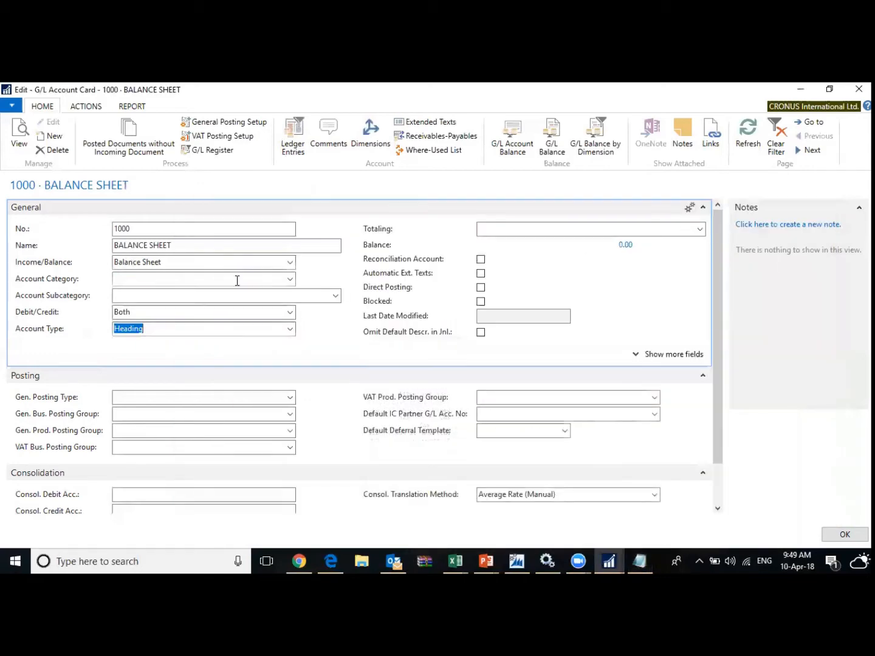
{"action": "left_click", "coordinate": [289, 329]}
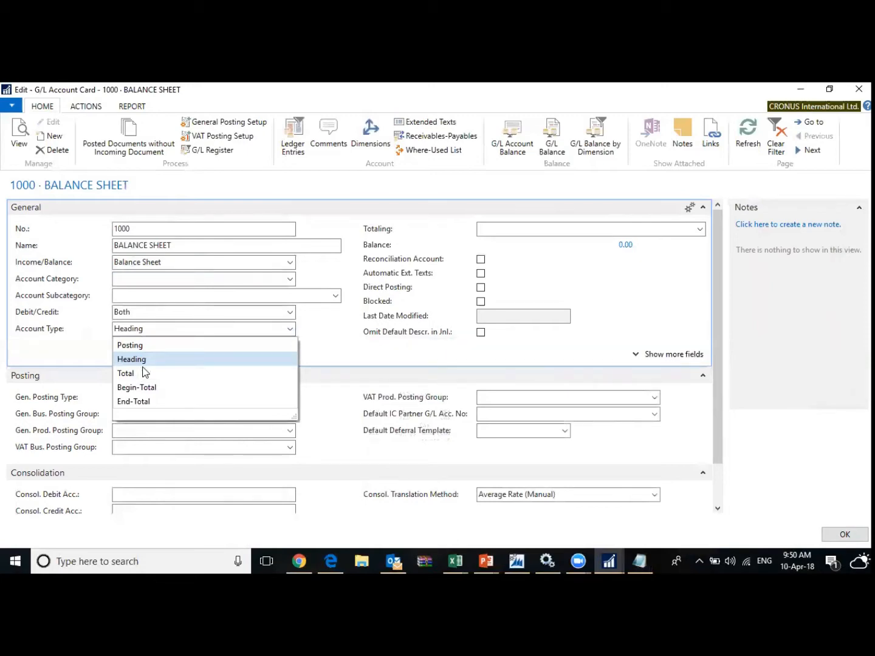
{"action": "key", "text": "Escape"}
{"action": "key", "text": "Escape"}
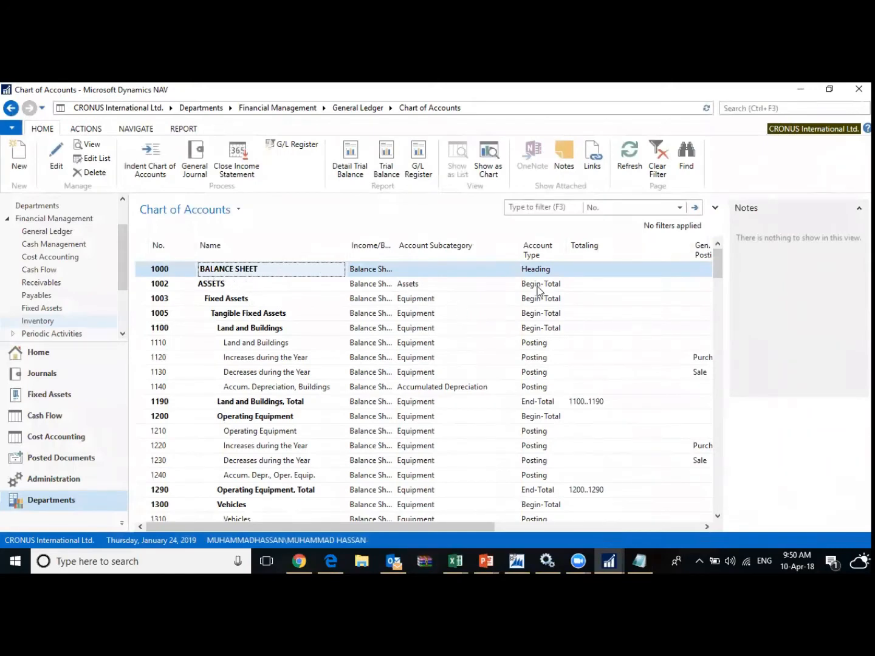
- Reopen the account 1000 card from the chart of accounts, examine each Account Type option, and close the card unchanged
{"action": "double_click", "coordinate": [241, 274]}
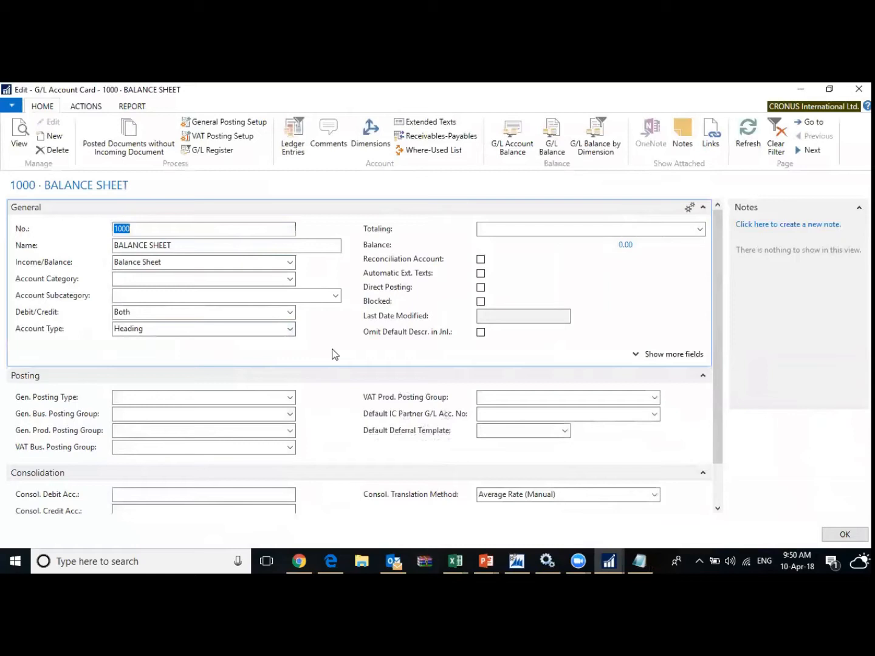
{"action": "key", "text": "Tab"}
{"action": "key", "text": "Tab"}
{"action": "key", "text": "Tab"}
{"action": "key", "text": "Tab"}
{"action": "key", "text": "Tab"}
{"action": "key", "text": "Tab"}
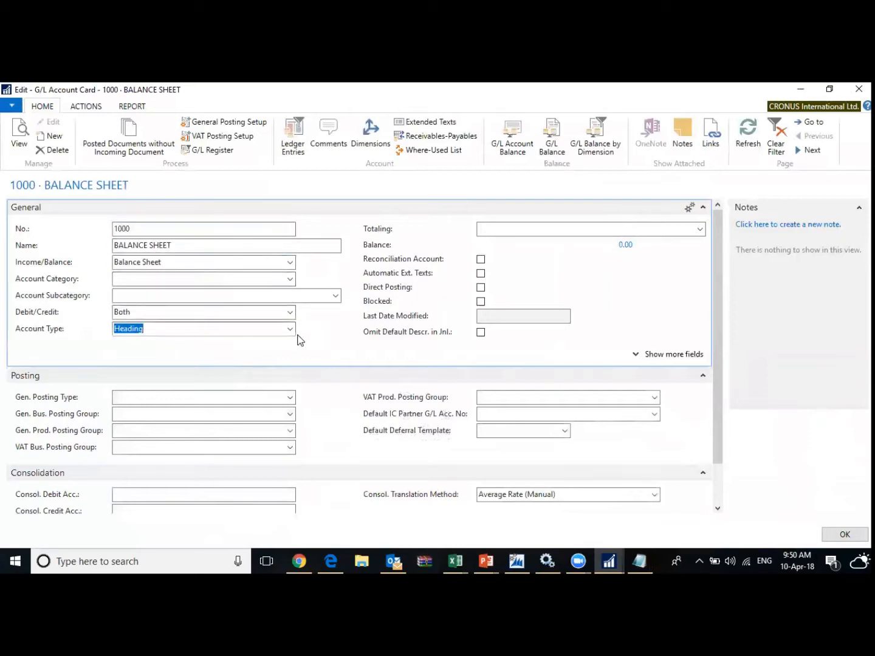
{"action": "left_click", "coordinate": [290, 330]}
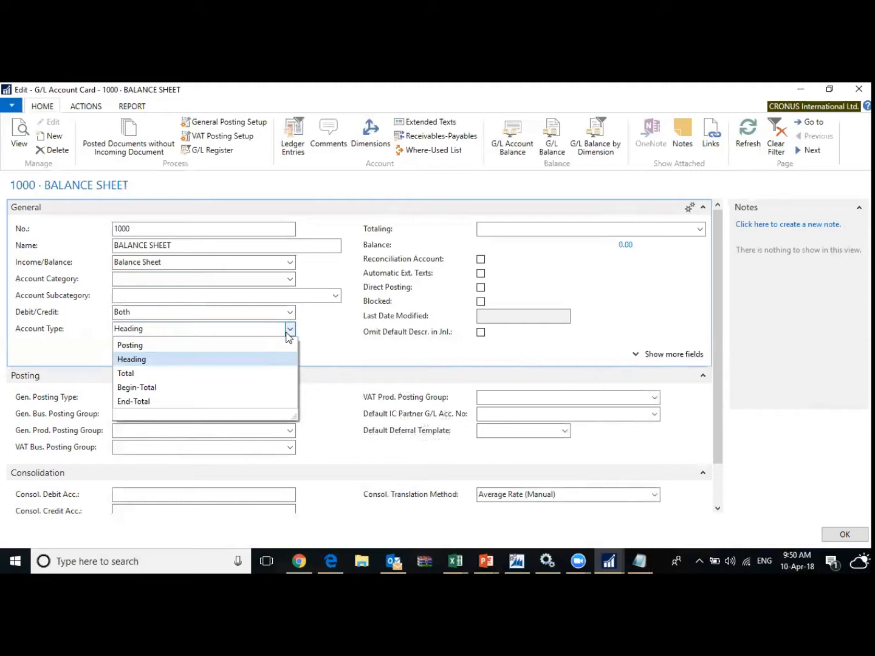
{"action": "key", "text": "Down"}
{"action": "key", "text": "Up"}
{"action": "key", "text": "Down"}
{"action": "key", "text": "Up"}
{"action": "key", "text": "Up"}
{"action": "key", "text": "Down"}
{"action": "key", "text": "Down"}
{"action": "key", "text": "Down"}
{"action": "key", "text": "Down"}
{"action": "key", "text": "Up"}
{"action": "key", "text": "Up"}
{"action": "key", "text": "Up"}
{"action": "key", "text": "Up"}
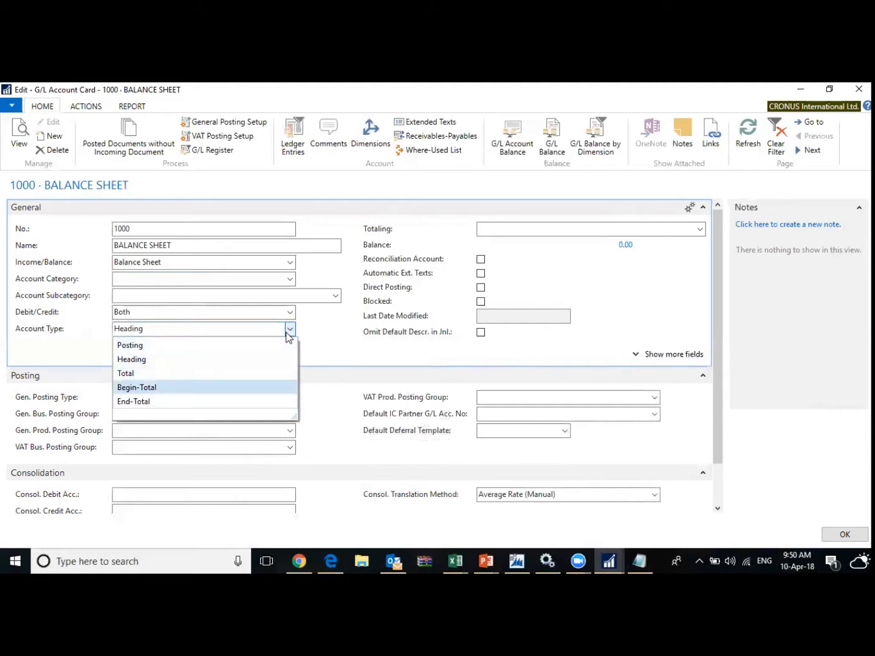
{"action": "key", "text": "Down"}
{"action": "key", "text": "Down"}
{"action": "key", "text": "Down"}
{"action": "key", "text": "Up"}
{"action": "key", "text": "Escape"}
{"action": "key", "text": "Escape"}
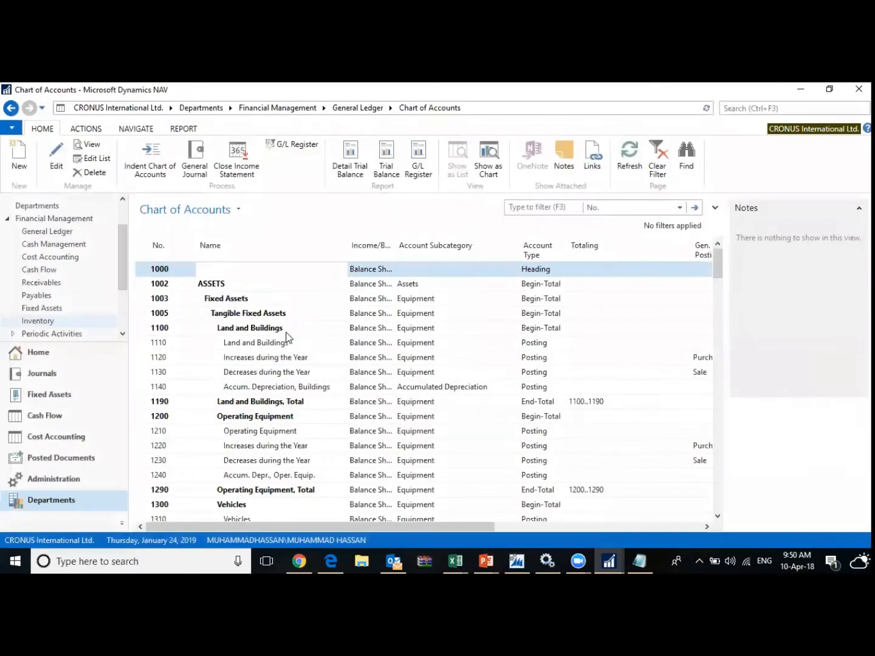
- Examine the chart of accounts from ASSETS through the fixed asset groups to the Inventory accounts under Current Assets
{"action": "left_click", "coordinate": [279, 359]}
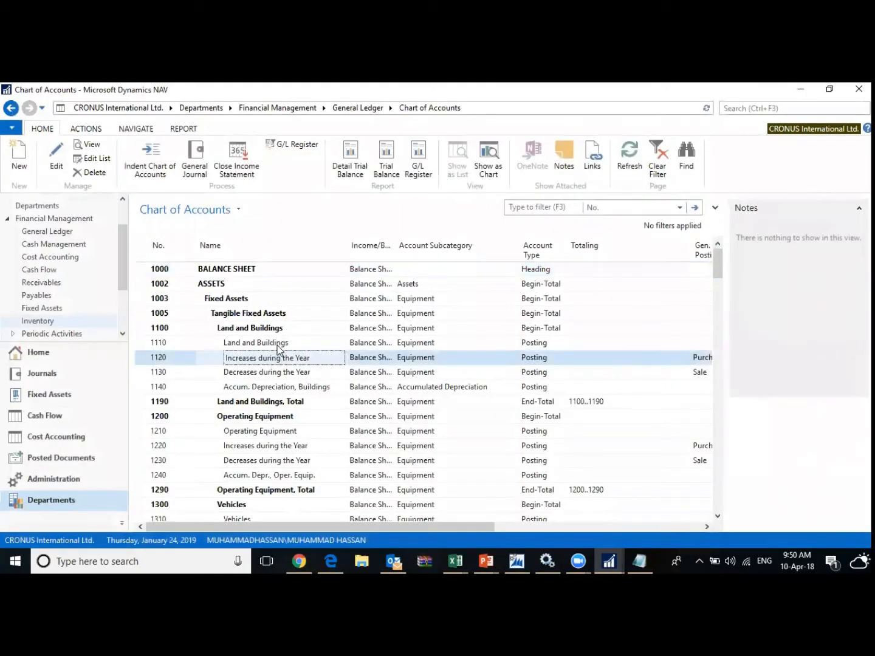
{"action": "left_click", "coordinate": [277, 345]}
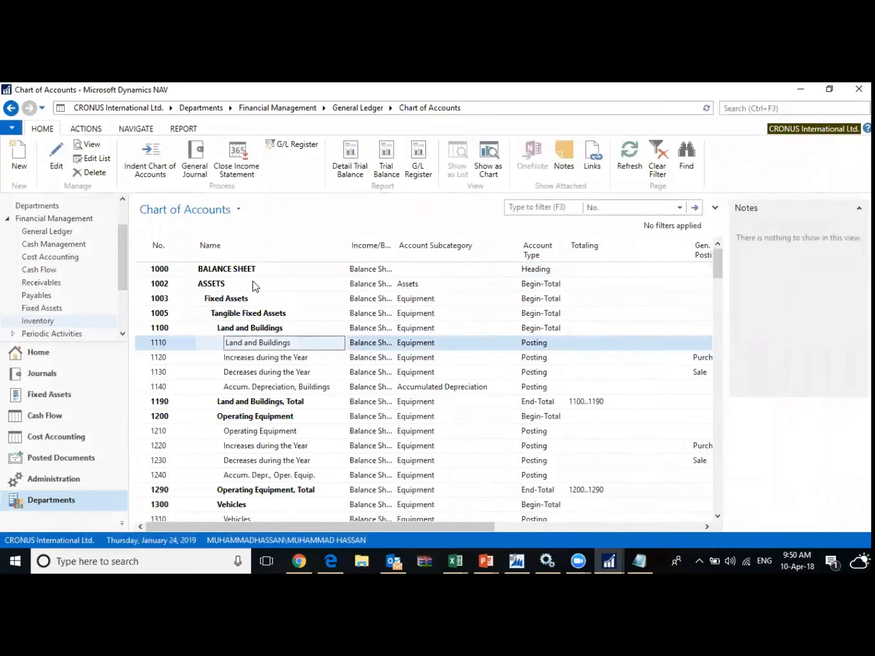
{"action": "left_click", "coordinate": [255, 372]}
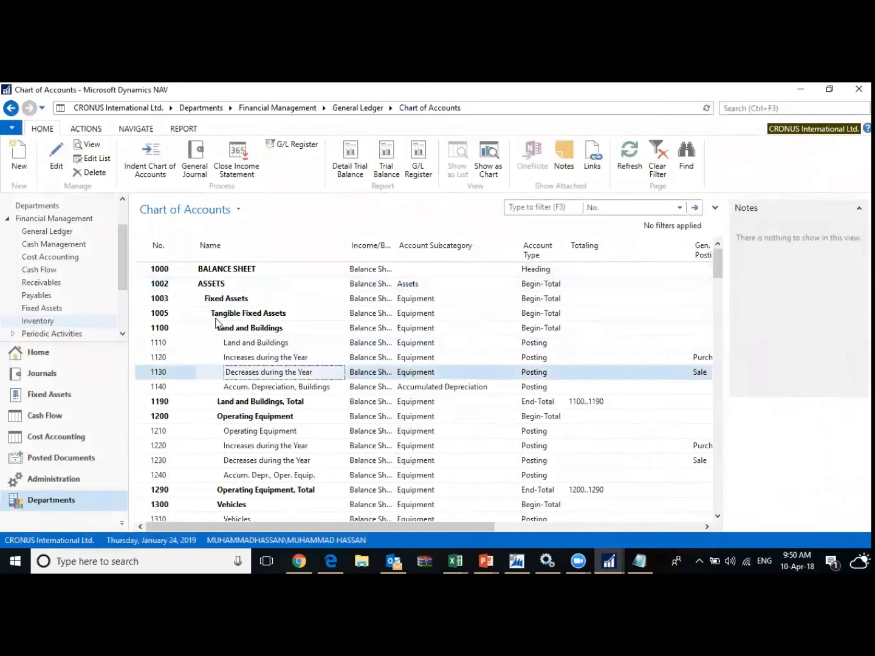
{"action": "left_click_drag", "start_coordinate": [191, 283], "coordinate": [236, 456]}
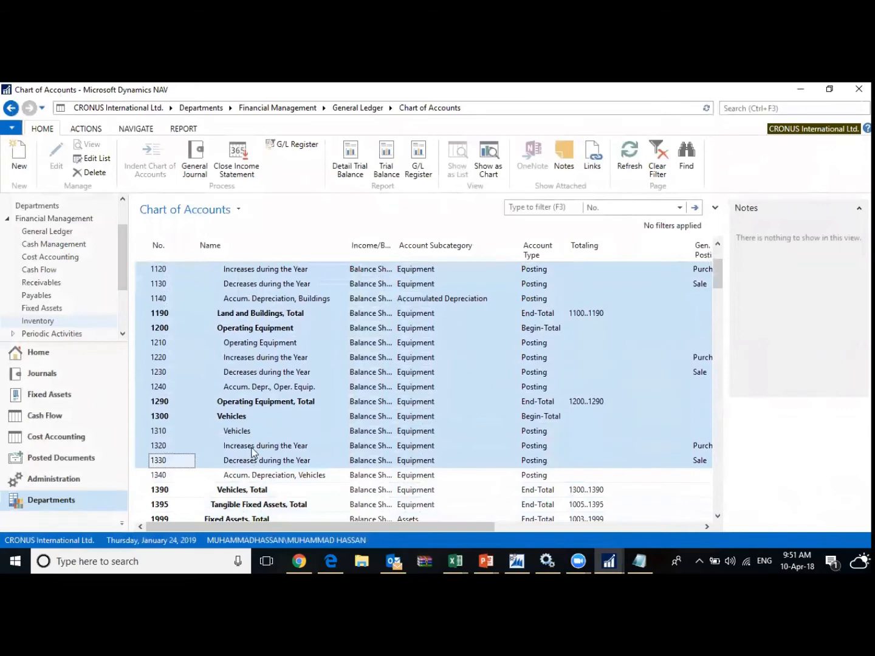
{"action": "left_click", "coordinate": [254, 434]}
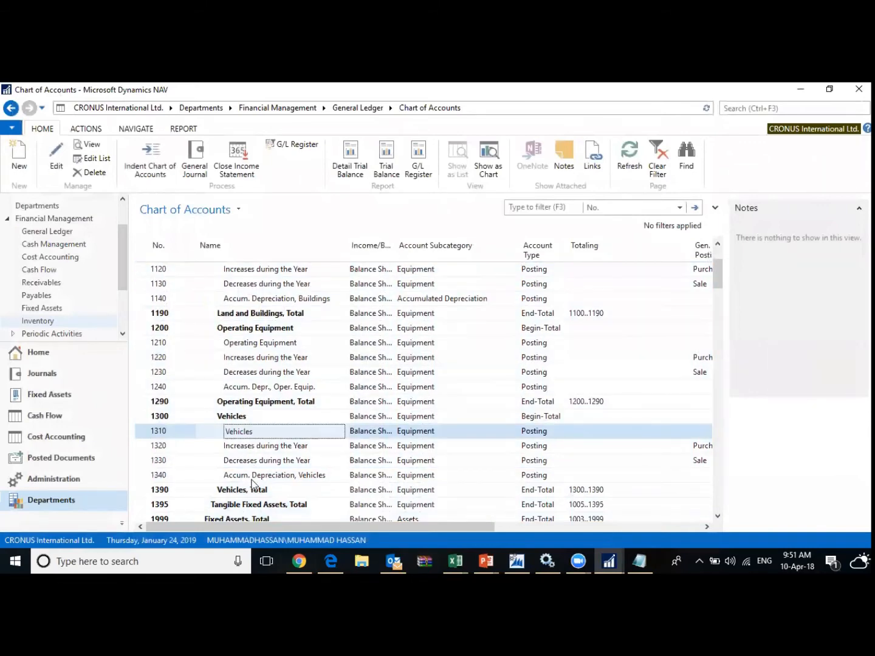
{"action": "scroll", "coordinate": [253, 484], "scroll_direction": "down", "scroll_amount": 3}
{"action": "left_click", "coordinate": [233, 421]}
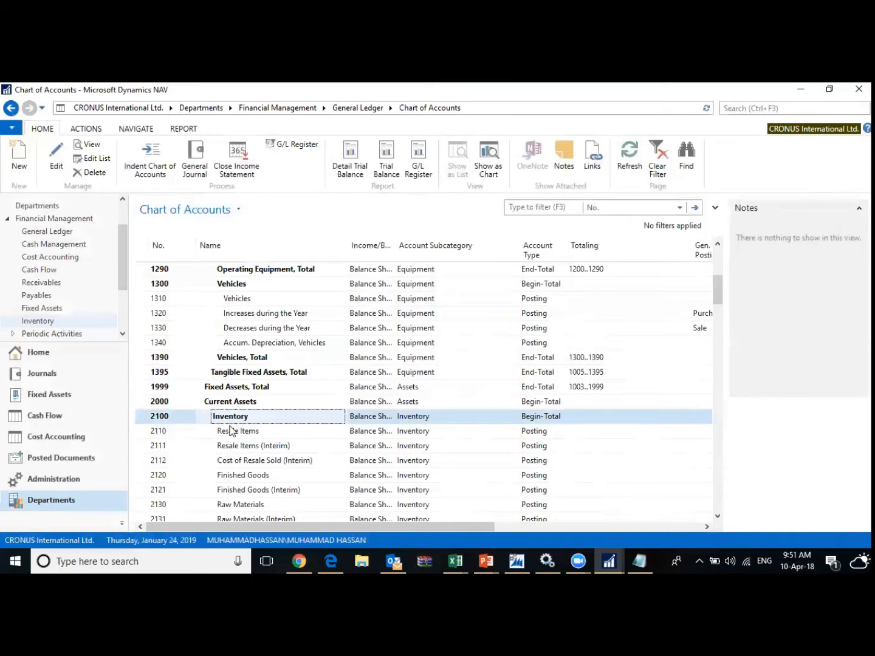
{"action": "scroll", "coordinate": [231, 429], "scroll_direction": "up", "scroll_amount": 5}
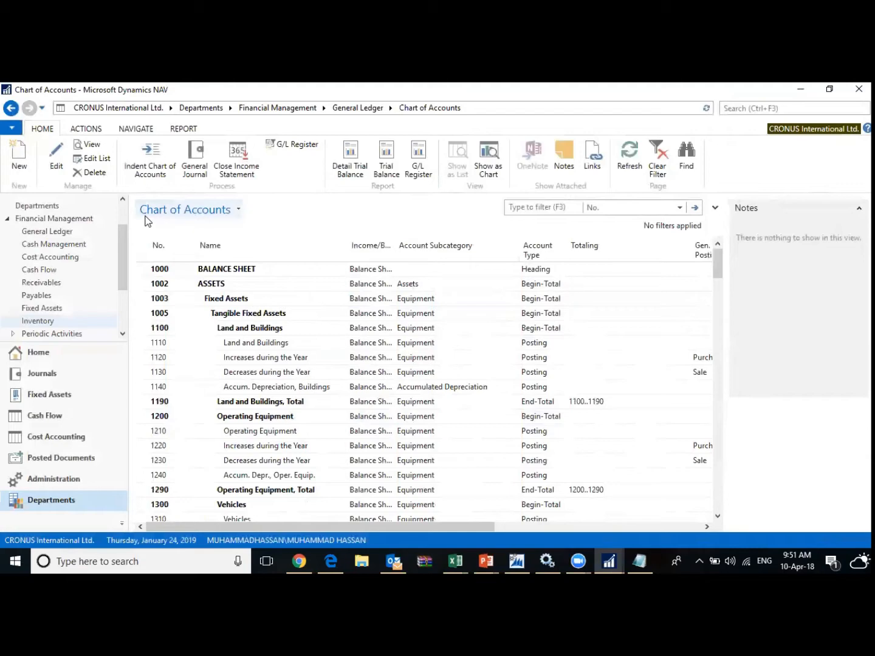
- View the cards of accounts 1005 Tangible Fixed Assets and 1110 Land and Buildings, including the latter's Totaling lookup, and close them
{"action": "double_click", "coordinate": [235, 312]}
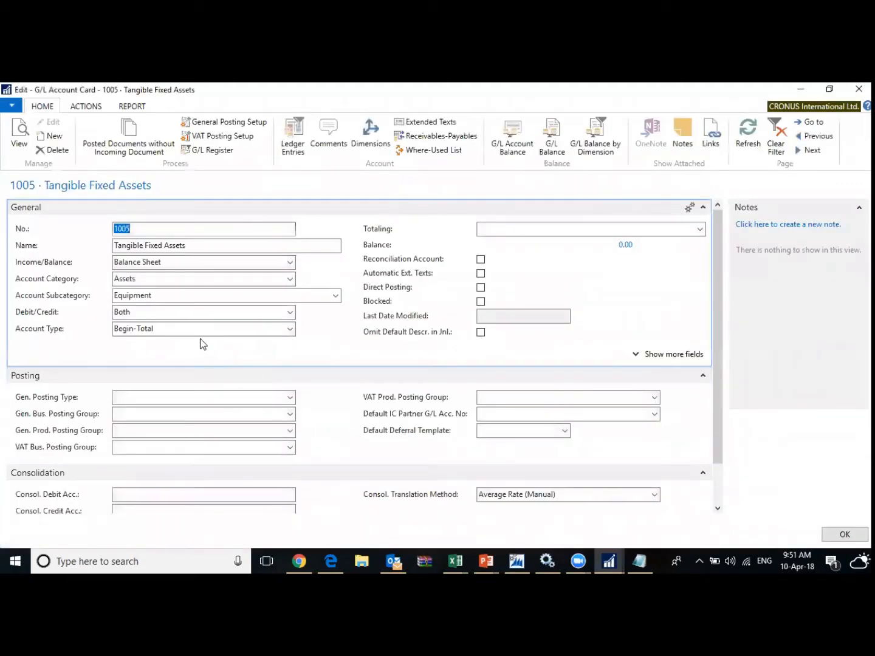
{"action": "key", "text": "Escape"}
{"action": "left_click", "coordinate": [262, 345]}
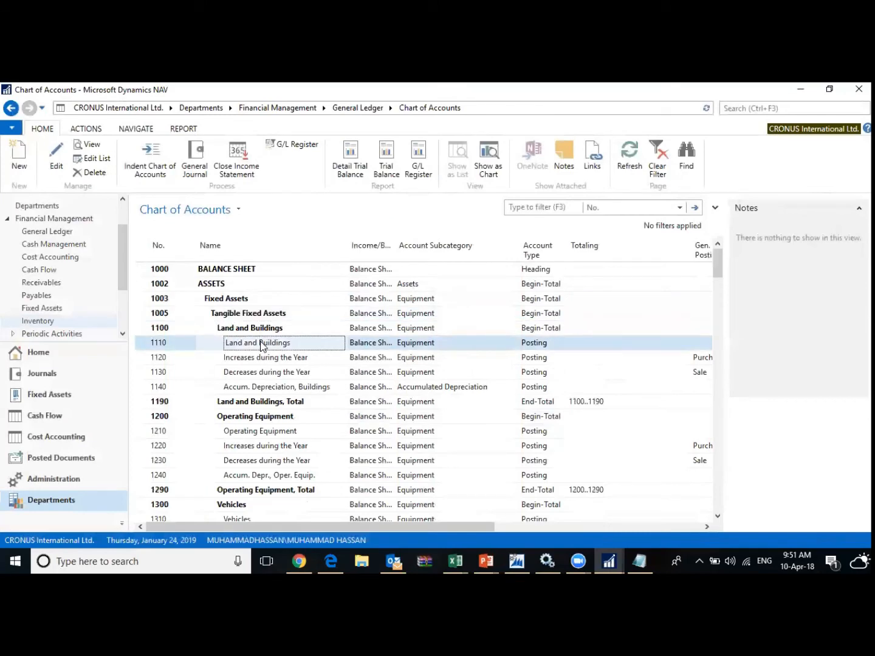
{"action": "double_click", "coordinate": [263, 345]}
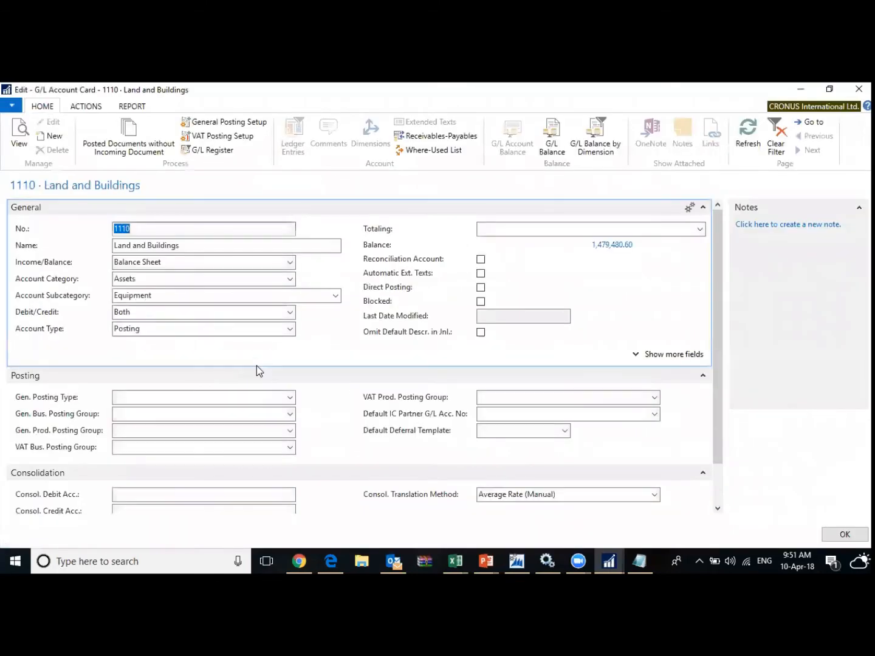
{"action": "left_click", "coordinate": [510, 230]}
{"action": "left_click", "coordinate": [701, 229]}
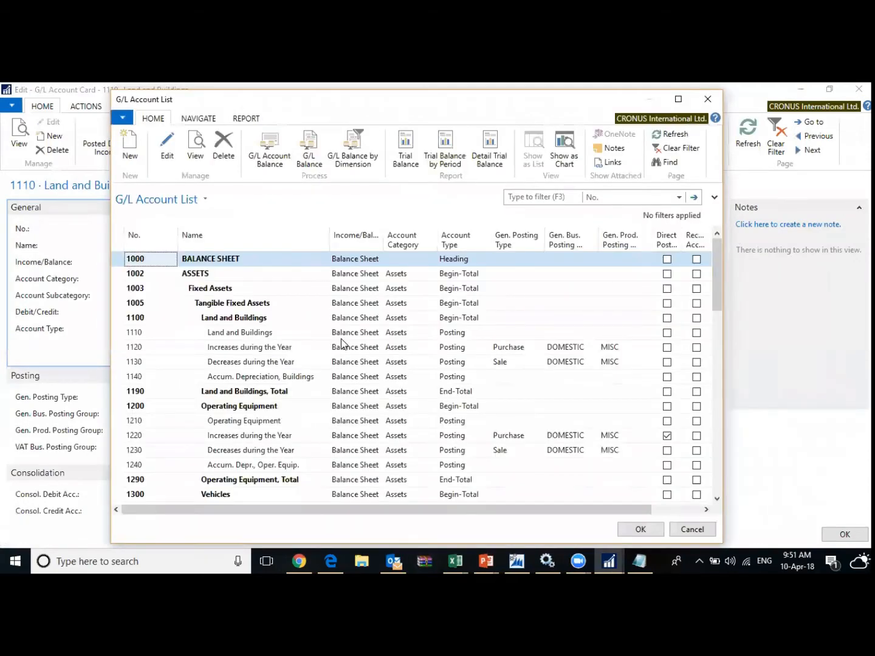
{"action": "key", "text": "Escape"}
{"action": "key", "text": "Escape"}
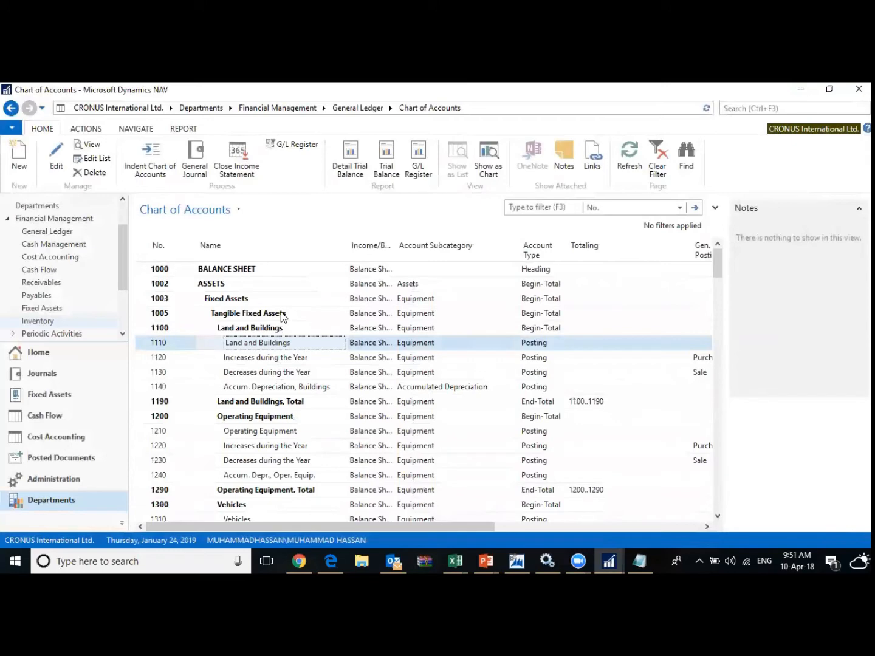
- Open the Land and Buildings, Total account card, browse its Totaling lookup list, and close the list without choosing an account
{"action": "double_click", "coordinate": [587, 405]}
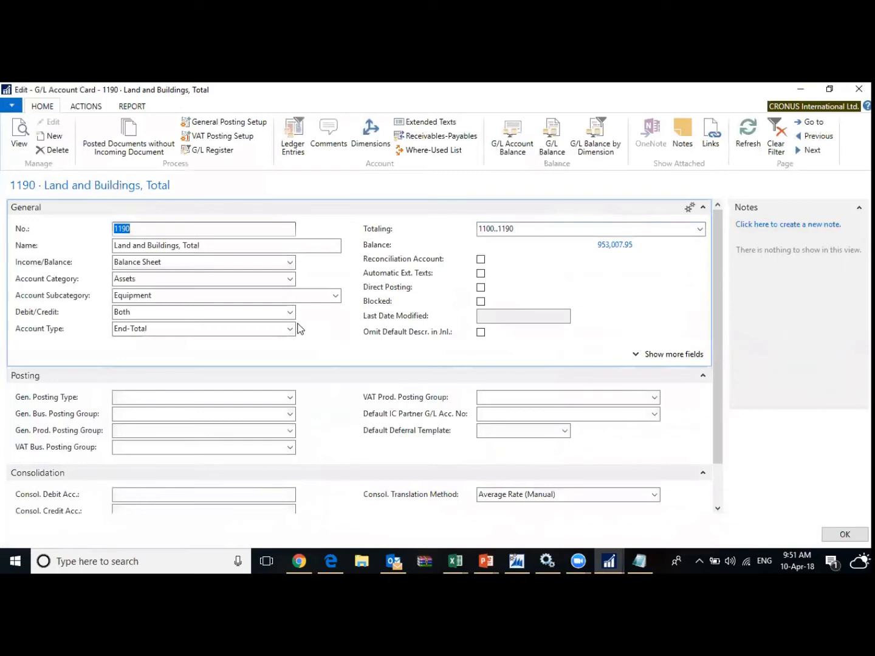
{"action": "left_click", "coordinate": [703, 230]}
{"action": "left_click", "coordinate": [701, 229]}
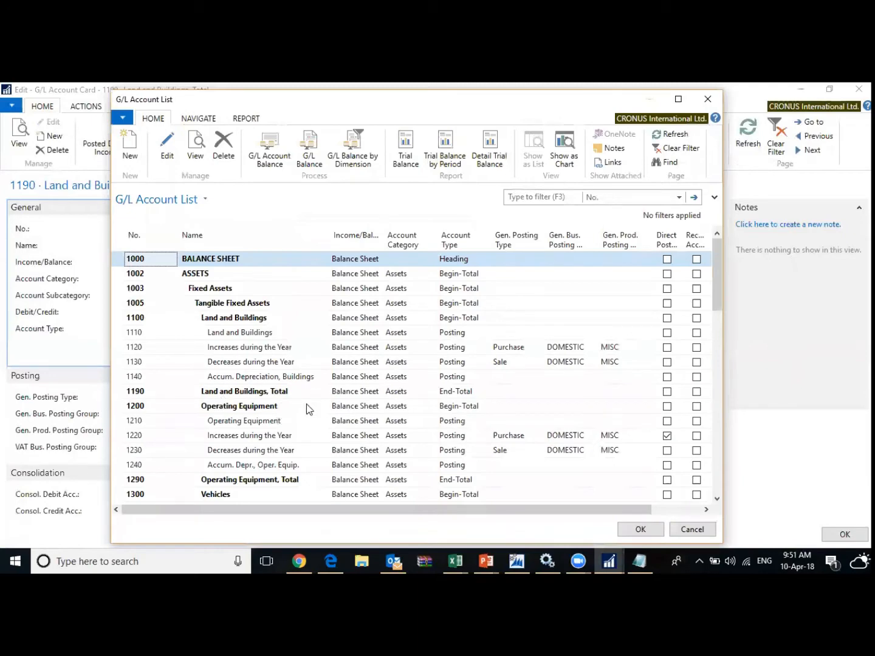
{"action": "scroll", "coordinate": [307, 409], "scroll_direction": "down", "scroll_amount": 2}
{"action": "scroll", "coordinate": [307, 409], "scroll_direction": "up", "scroll_amount": 2}
{"action": "key", "text": "Escape"}
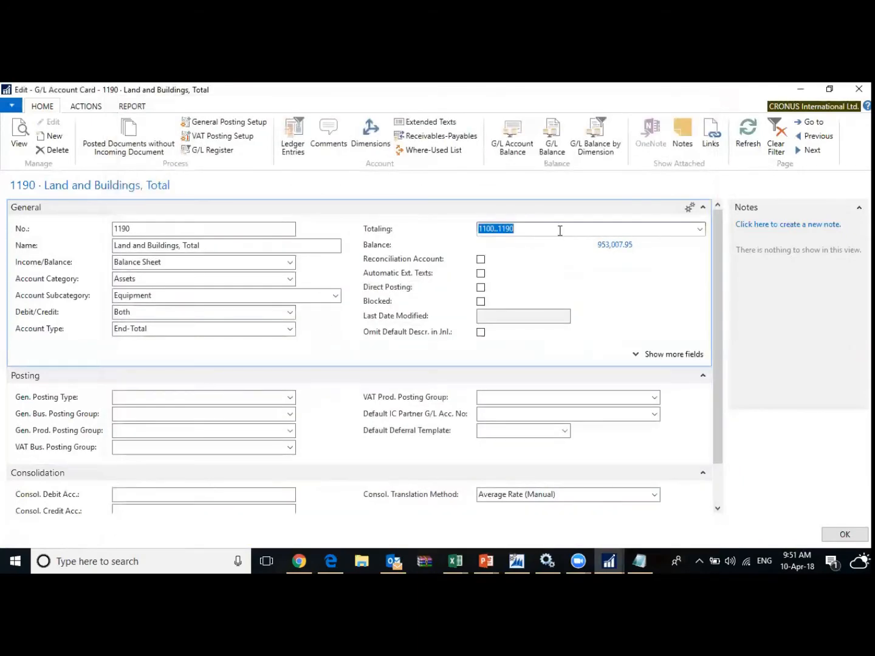
- Examine the Name and Totaling range on the Land and Buildings, Total card, and close the card
{"action": "left_click_drag", "start_coordinate": [531, 228], "coordinate": [446, 243]}
{"action": "left_click", "coordinate": [158, 249]}
{"action": "left_click_drag", "start_coordinate": [225, 246], "coordinate": [79, 249]}
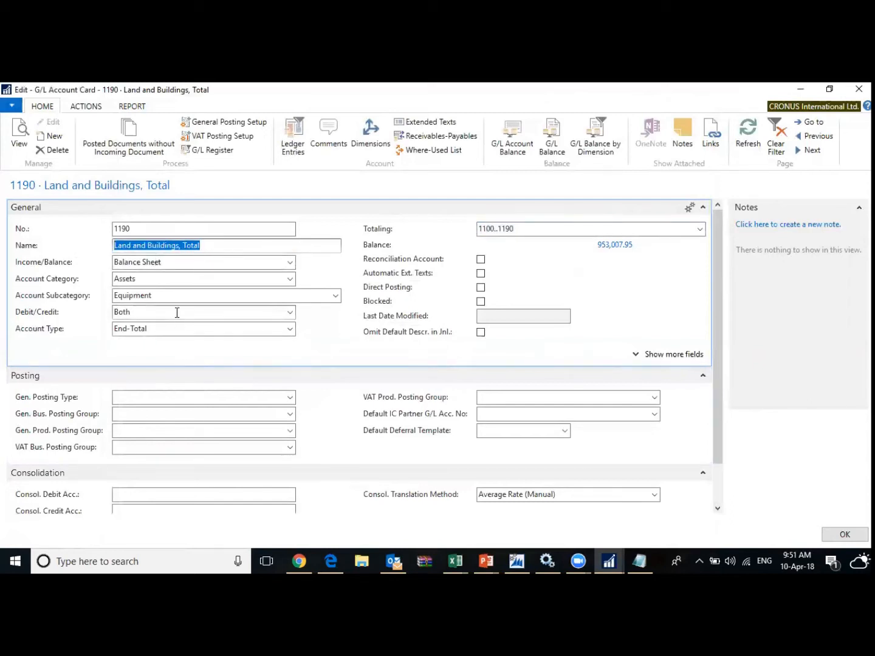
{"action": "left_click_drag", "start_coordinate": [535, 225], "coordinate": [462, 225]}
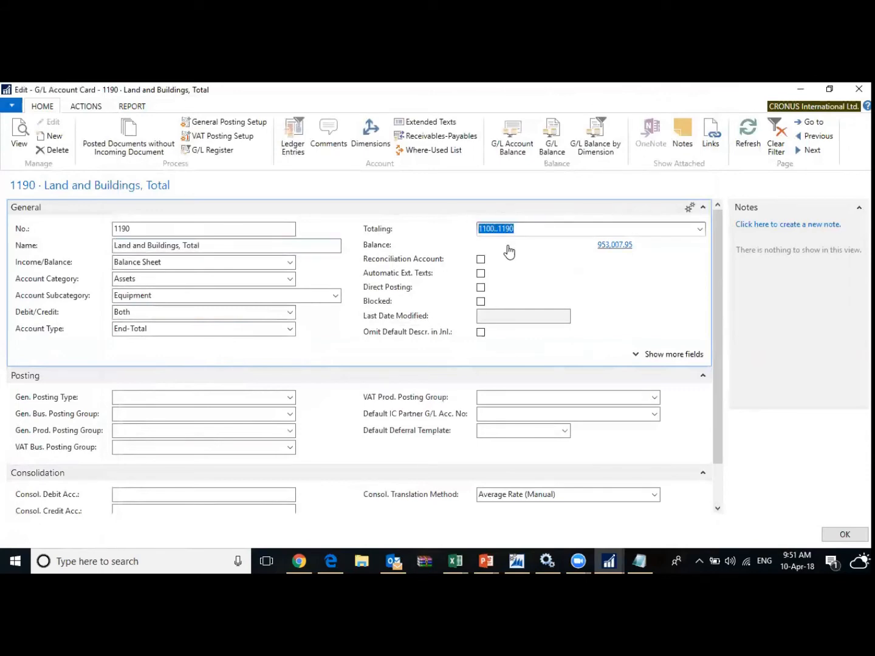
{"action": "key", "text": "Escape"}
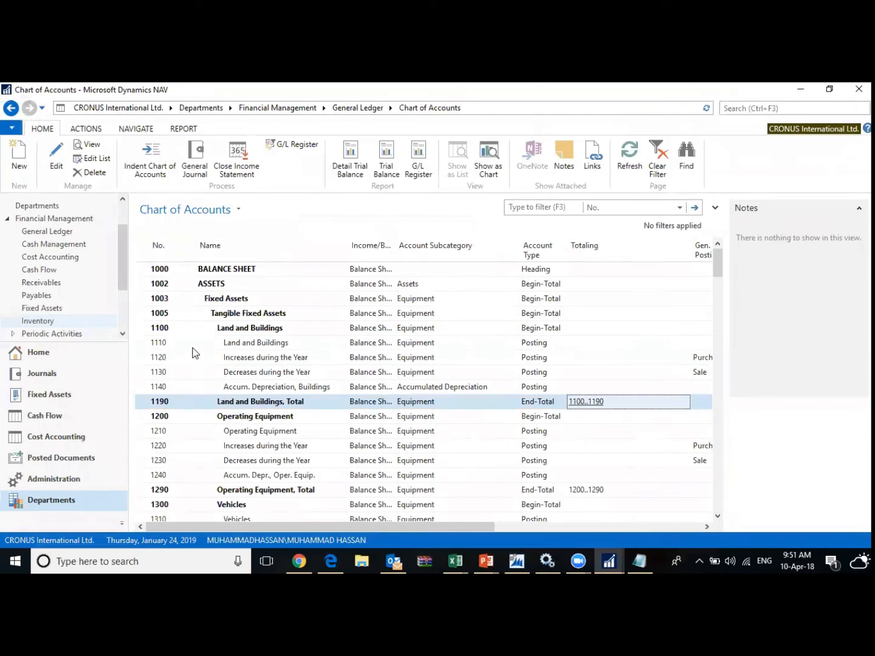
- Compare the chart of accounts rows from Land and Buildings through Land and Buildings, Total with the total account's Totaling range
{"action": "left_click", "coordinate": [199, 342]}
{"action": "left_click", "coordinate": [209, 331]}
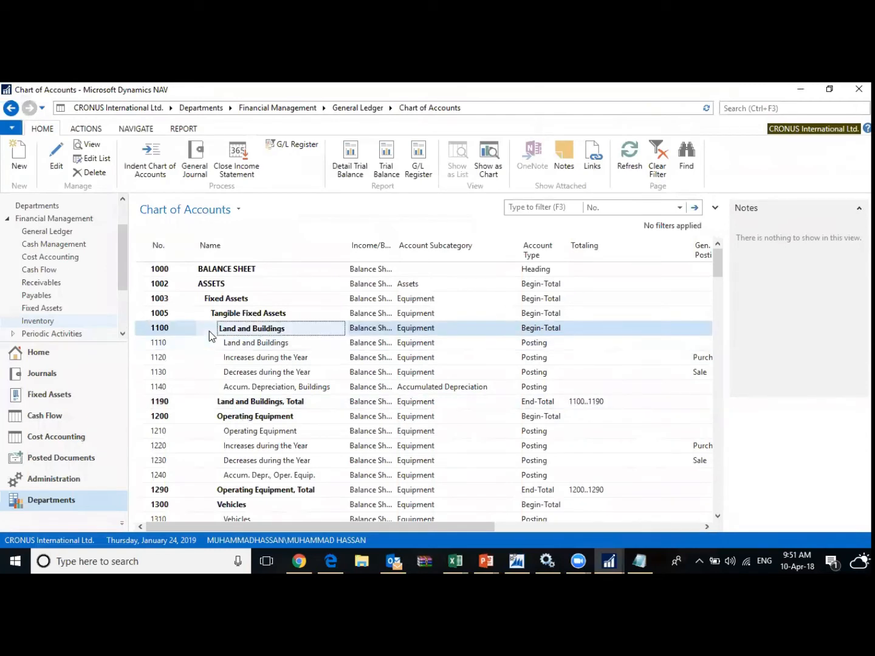
{"action": "left_click", "coordinate": [190, 391]}
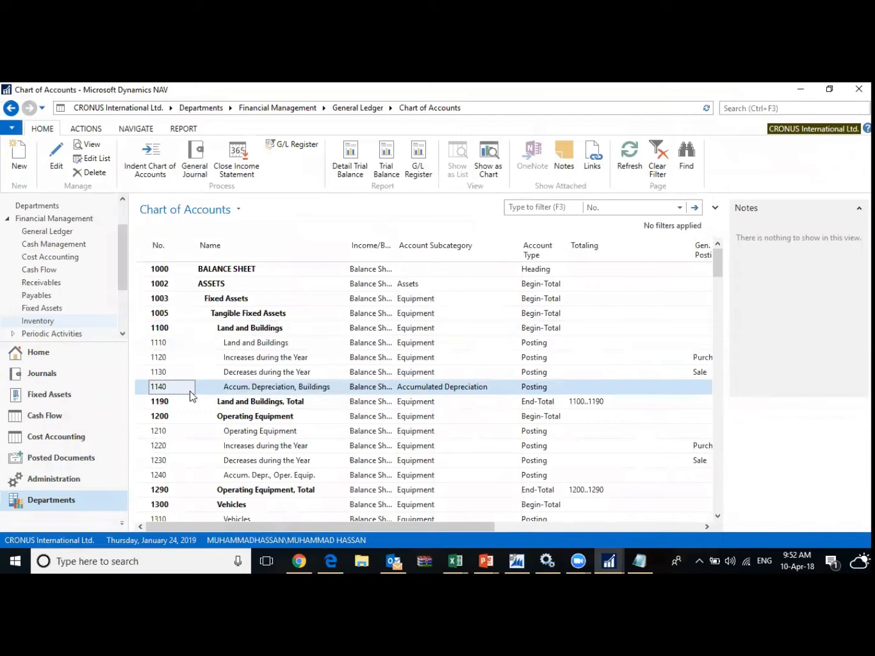
{"action": "left_click", "coordinate": [196, 400]}
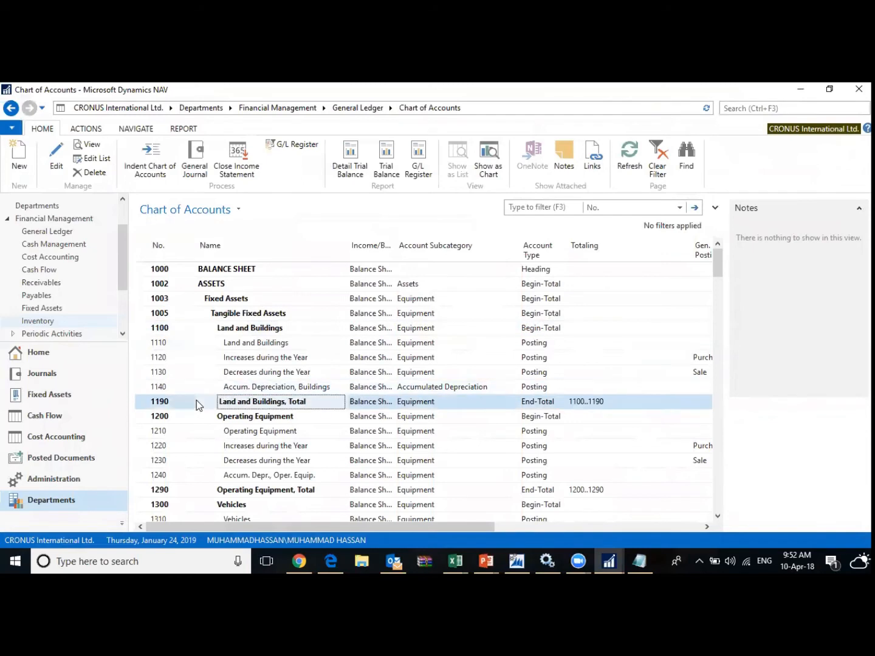
{"action": "left_click", "coordinate": [200, 325]}
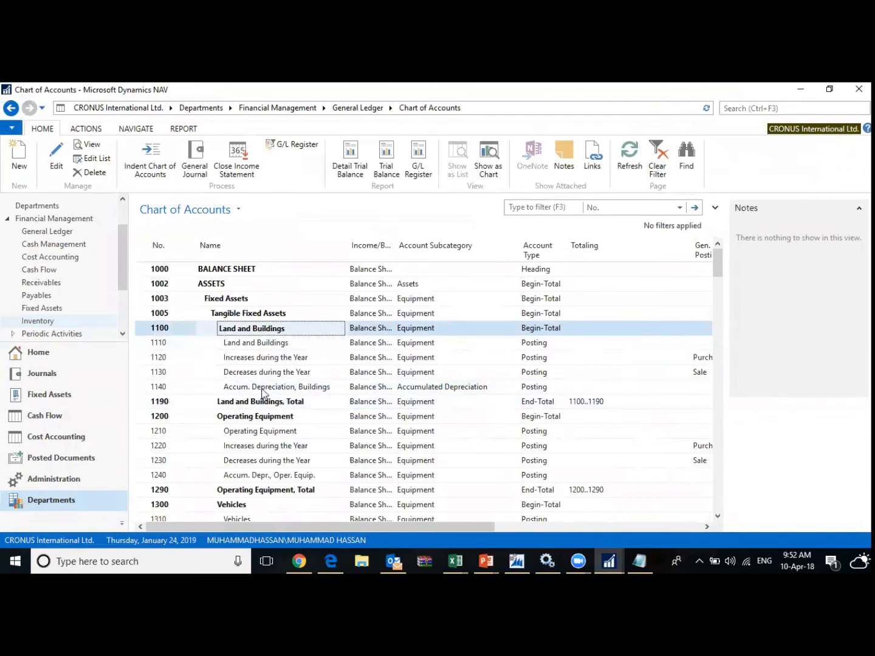
{"action": "left_click", "coordinate": [595, 405]}
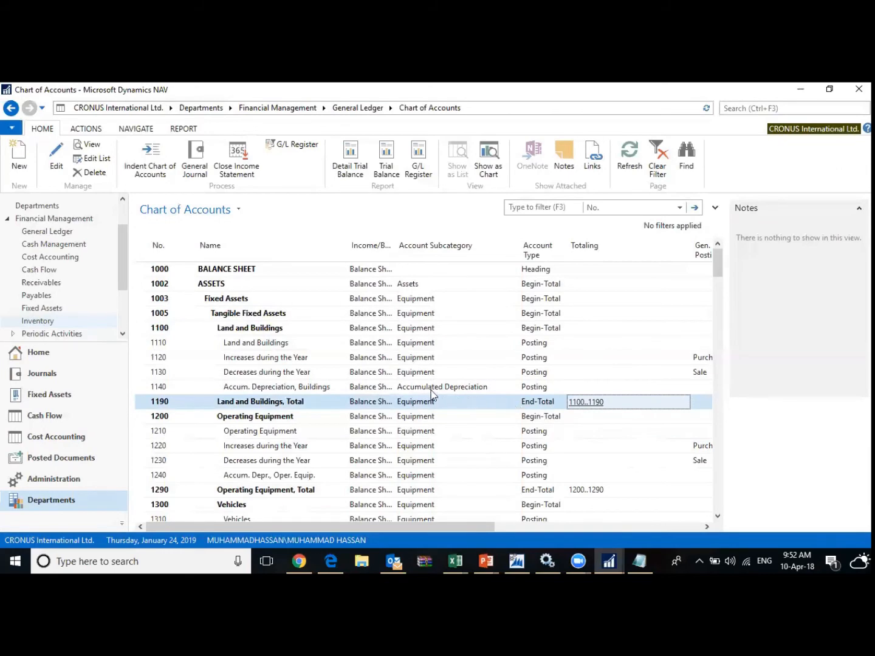
- Reopen the Land and Buildings, Total account card, examine its Direct Posting setting, and close the card unchanged
{"action": "left_click", "coordinate": [296, 406]}
{"action": "double_click", "coordinate": [296, 406]}
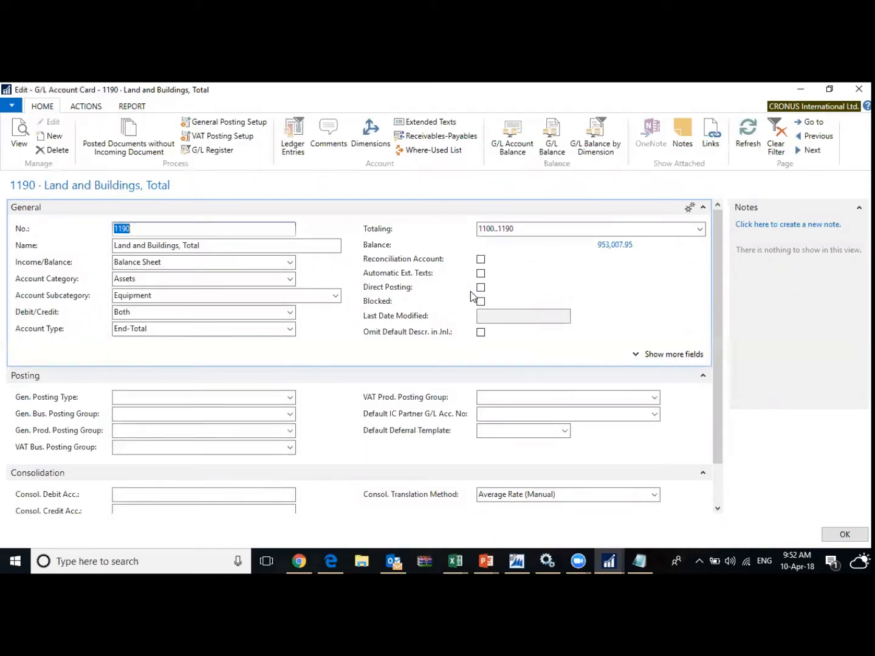
{"action": "mouse_move", "coordinate": [459, 297]}
{"action": "left_click", "coordinate": [481, 294]}
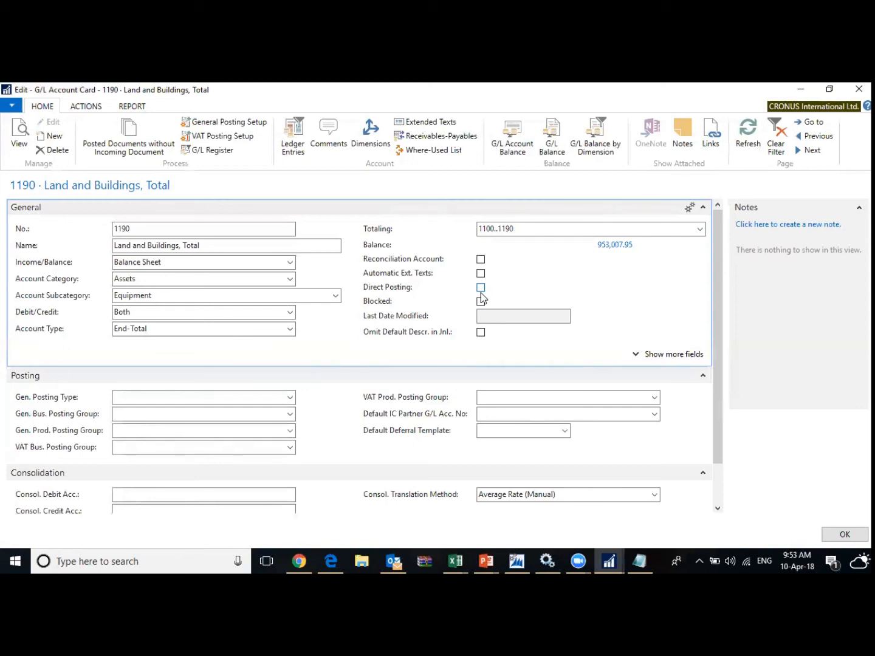
{"action": "key", "text": "Escape"}
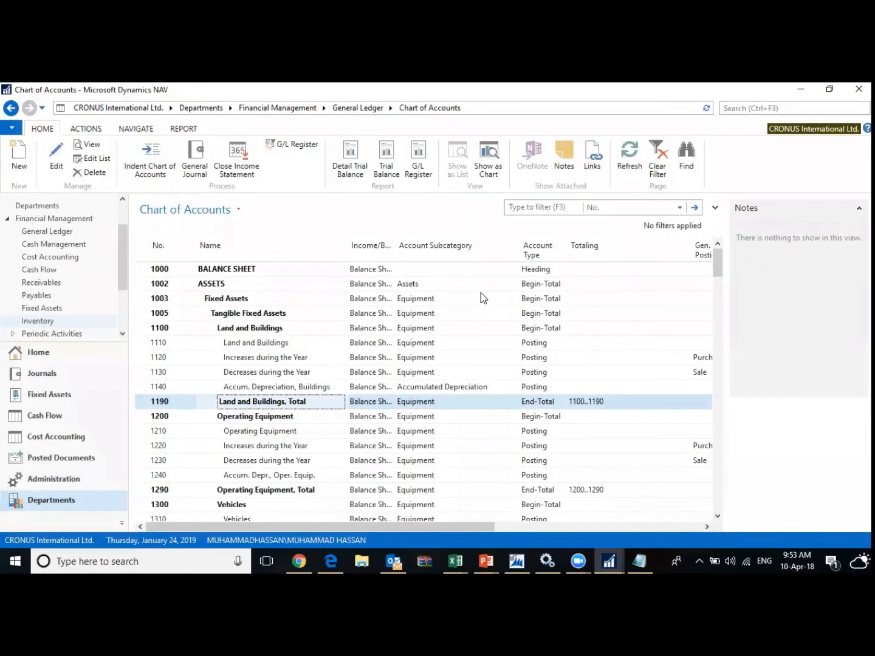
- Filter the chart of accounts by Name for "cust" and open the Customers Domestic account card
{"action": "scroll", "coordinate": [384, 348], "scroll_direction": "down", "scroll_amount": 7}
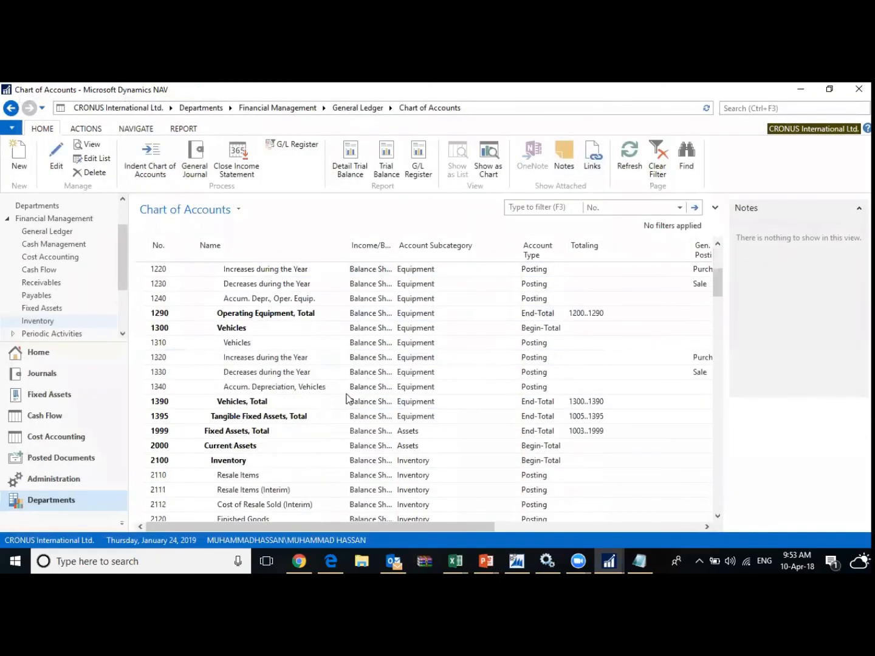
{"action": "left_click", "coordinate": [555, 208]}
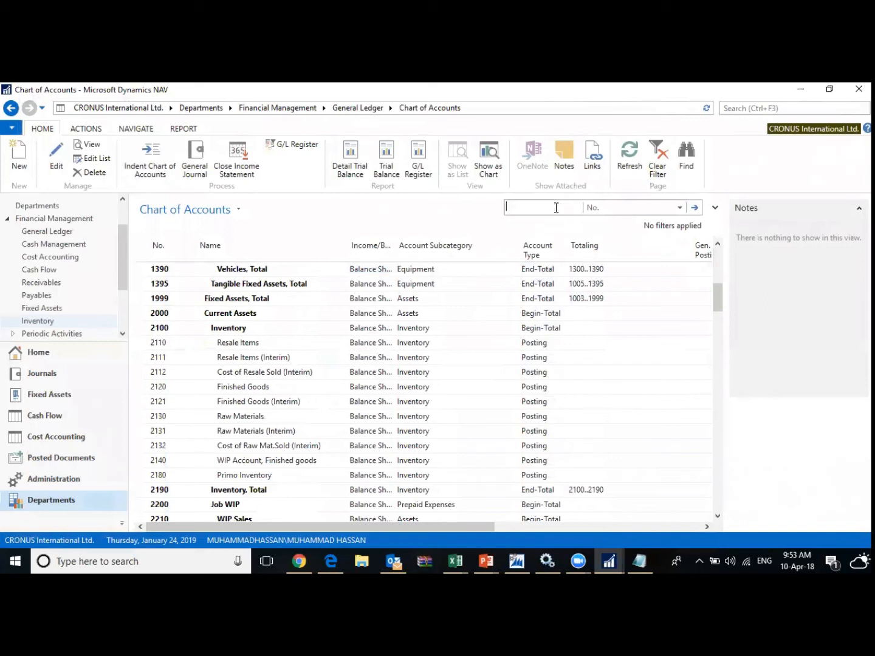
{"action": "type", "text": "c"}
{"action": "key", "text": "BackSpace"}
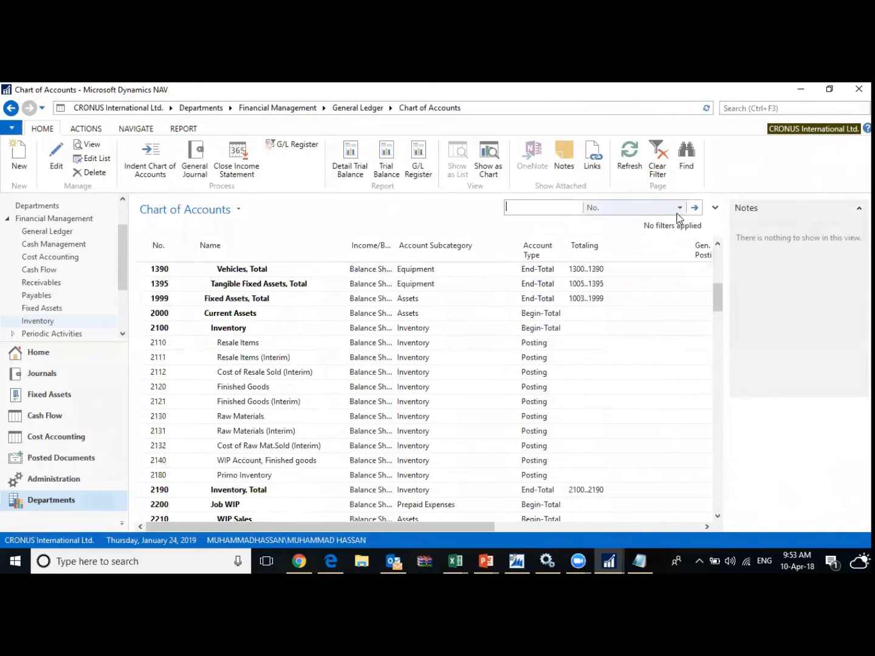
{"action": "left_click", "coordinate": [653, 212]}
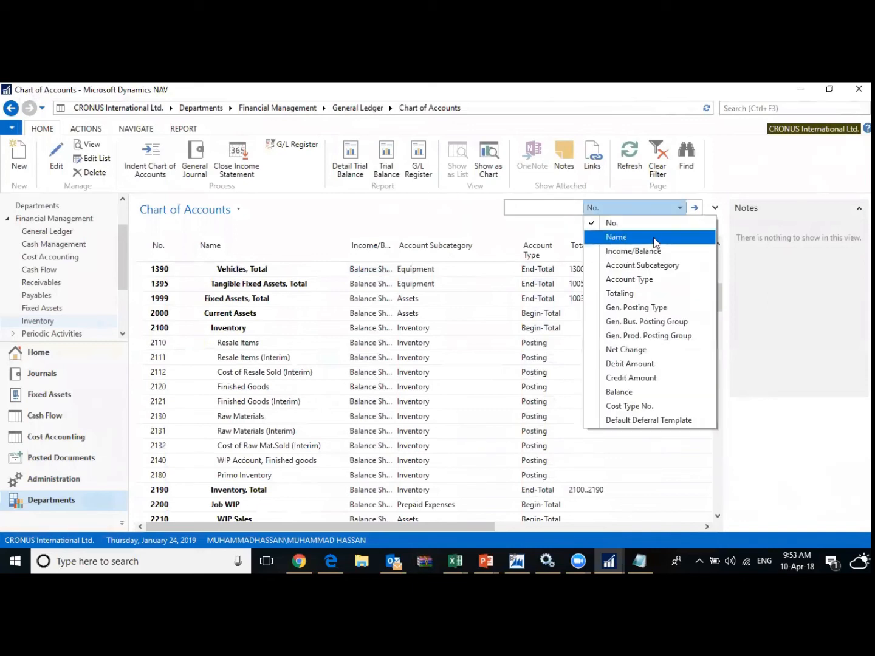
{"action": "left_click", "coordinate": [613, 237]}
{"action": "type", "text": "custtom"}
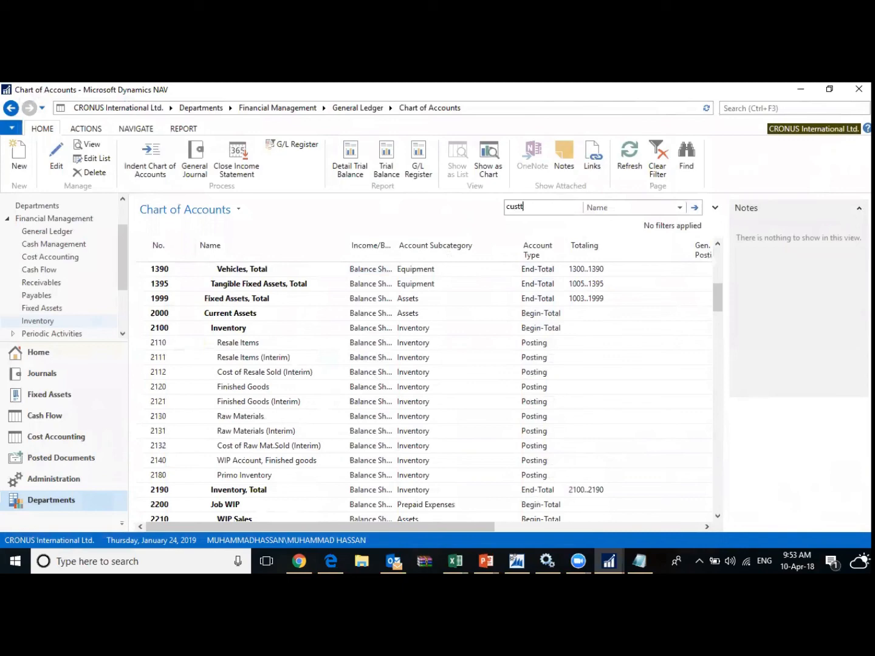
{"action": "key", "text": "BackSpace"}
{"action": "key", "text": "BackSpace"}
{"action": "key", "text": "BackSpace"}
{"action": "key", "text": "Return"}
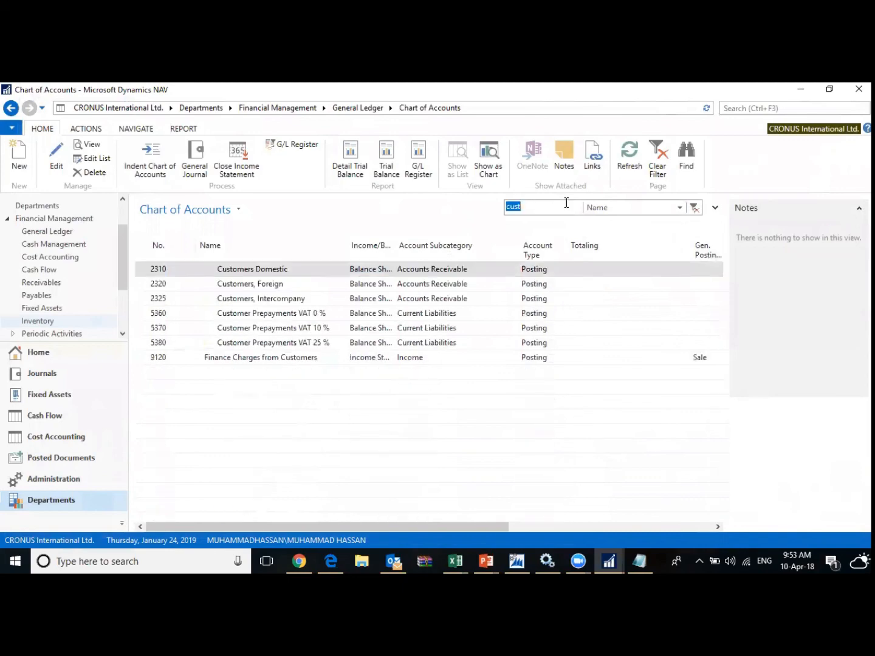
{"action": "left_click", "coordinate": [281, 269]}
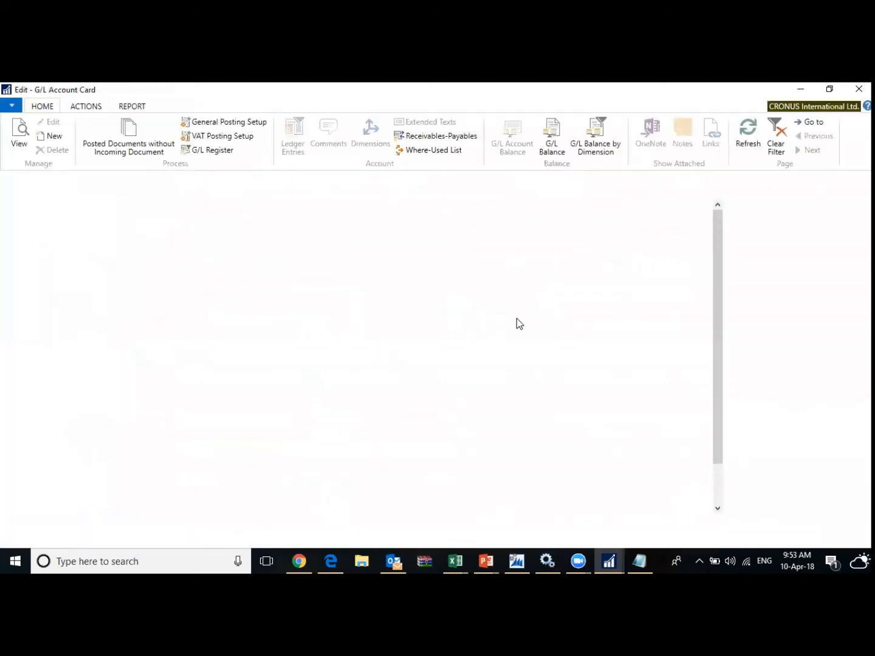